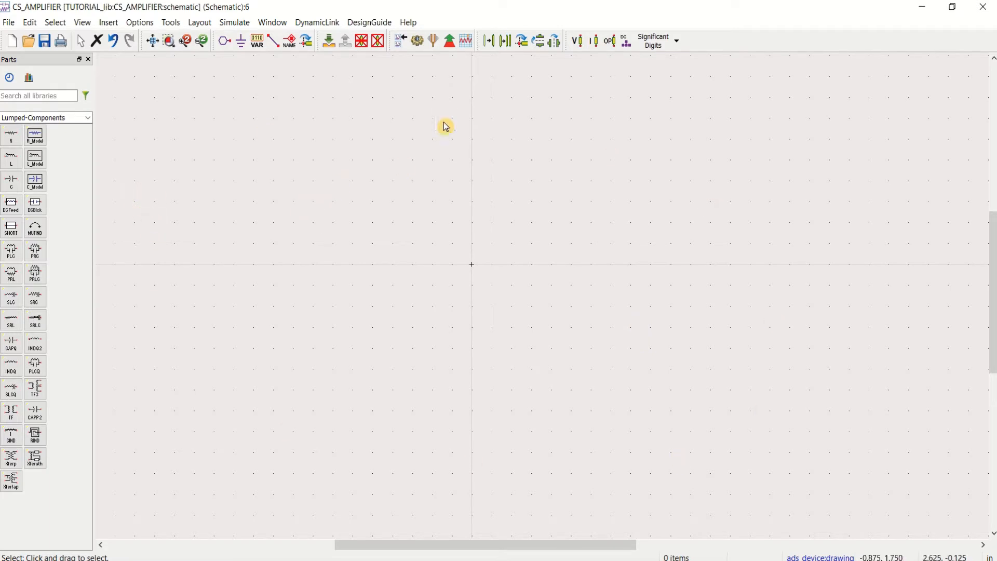
# - Place an MM11_NMOS transistor from the Devices-MOS palette just below the schematic's origin
pyautogui.click(89, 120)
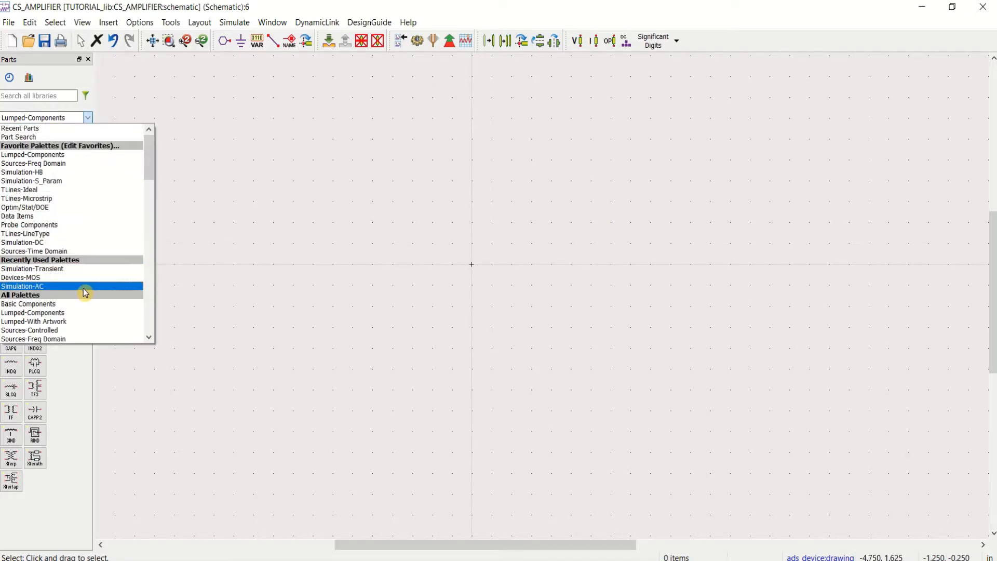
pyautogui.scroll(-2, 86, 294)
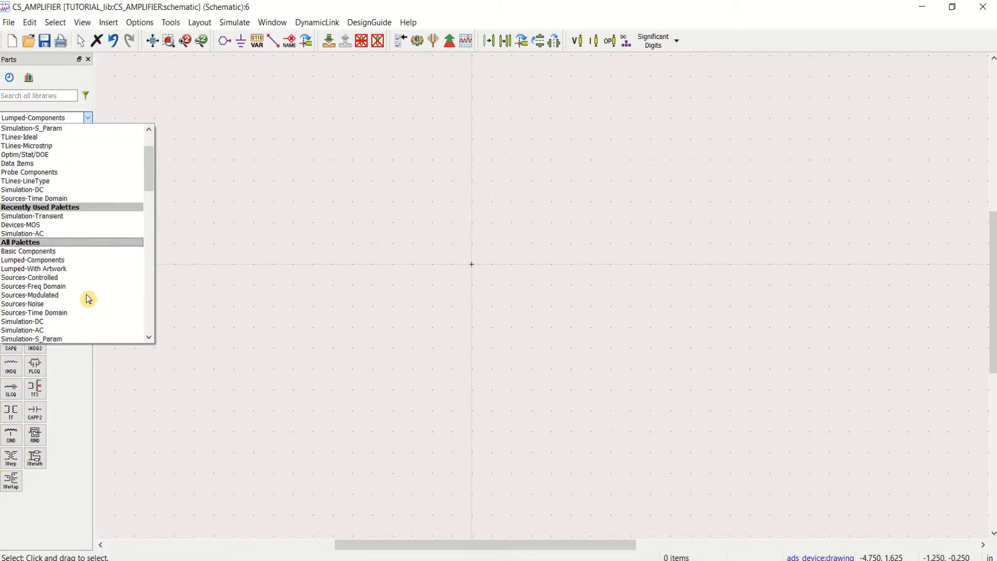
pyautogui.scroll(-7, 88, 299)
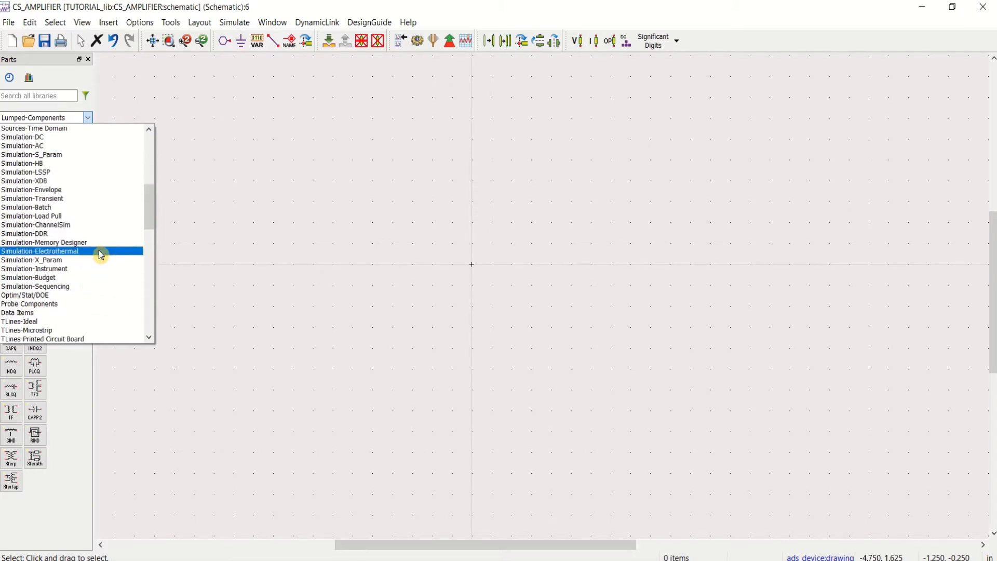
pyautogui.scroll(-5, 99, 264)
pyautogui.scroll(-3, 96, 279)
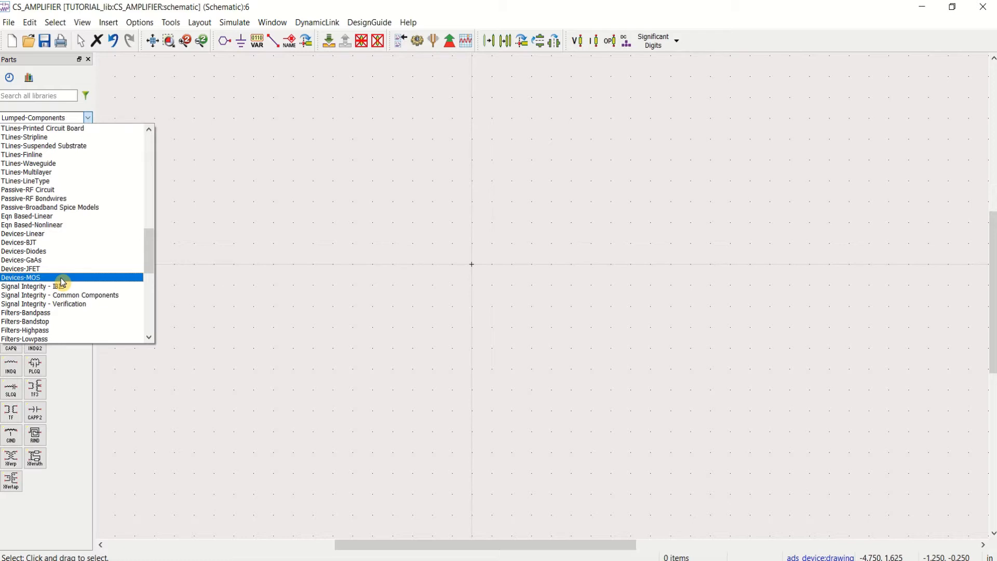
pyautogui.click(62, 281)
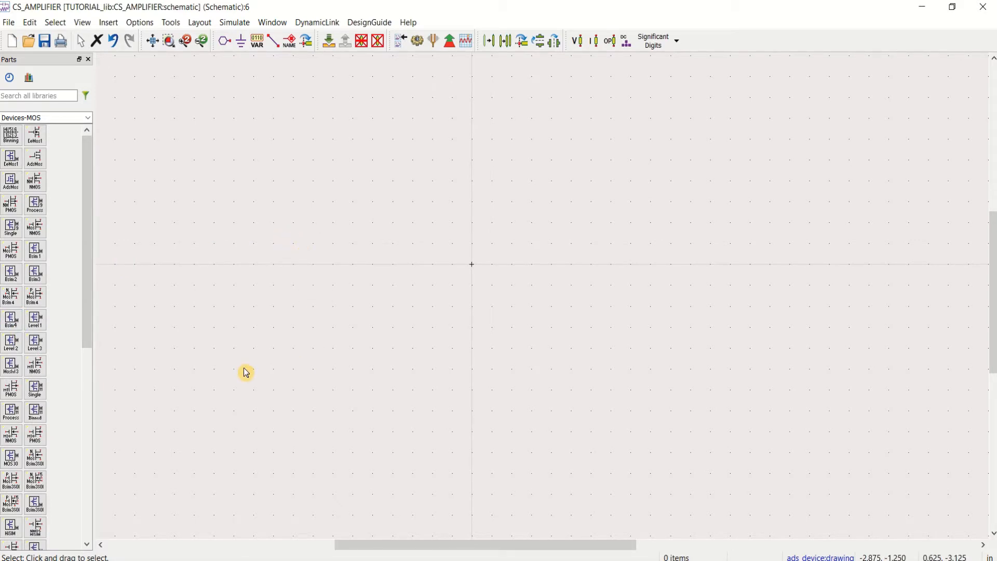
pyautogui.click(39, 370)
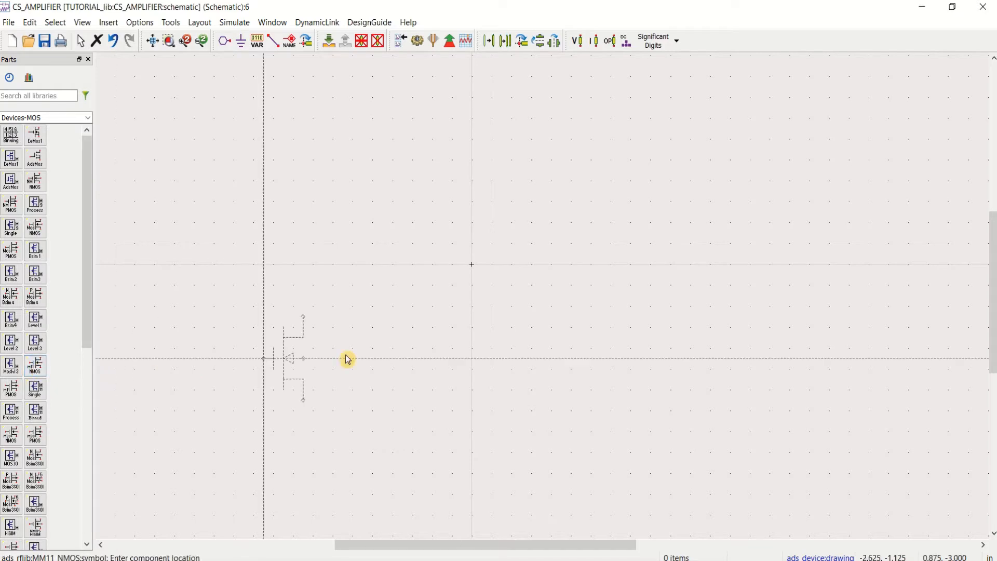
pyautogui.click(436, 353)
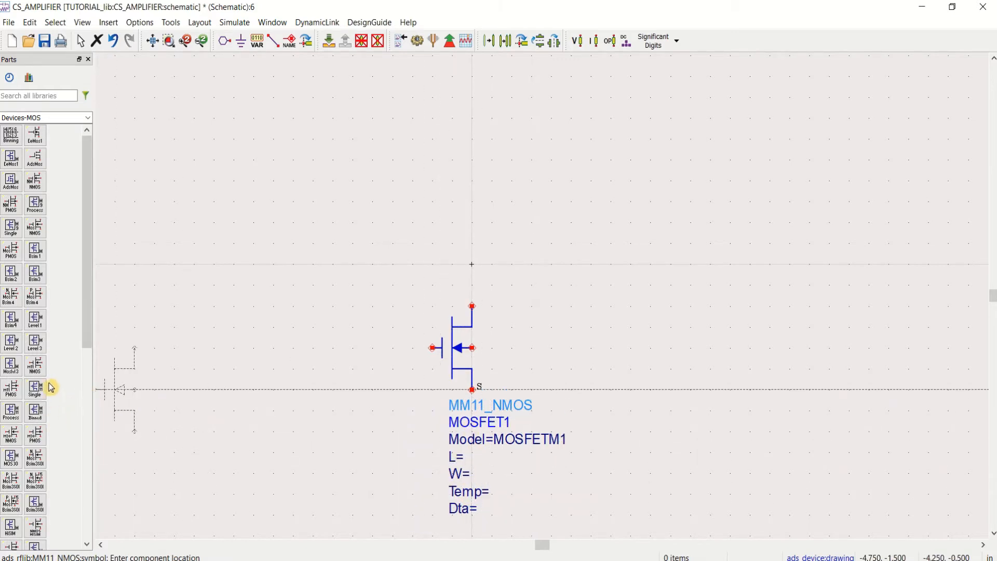
# - Place an MM11_PMOS transistor directly above the NMOS, with their terminals vertically aligned
pyautogui.click(23, 388)
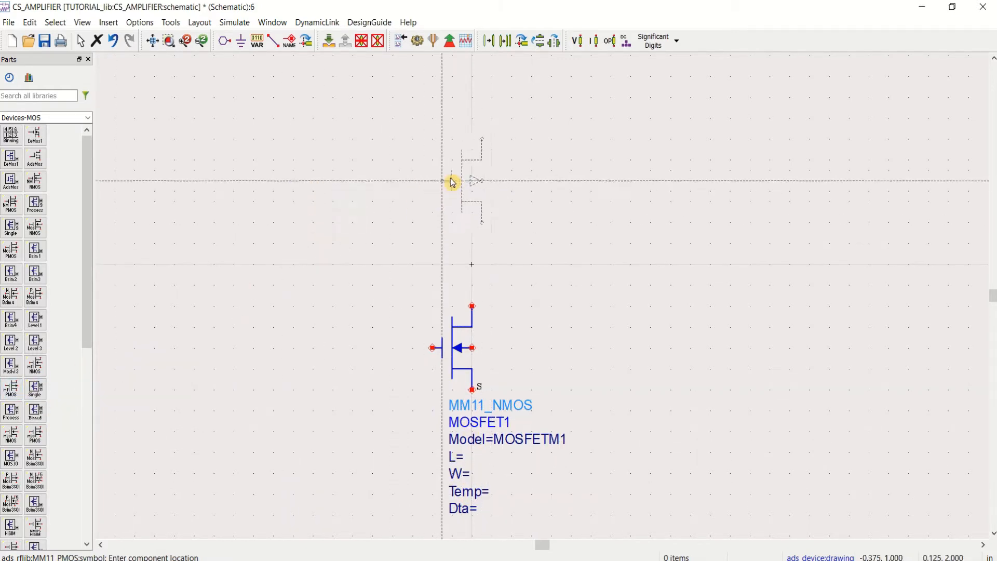
pyautogui.click(435, 200)
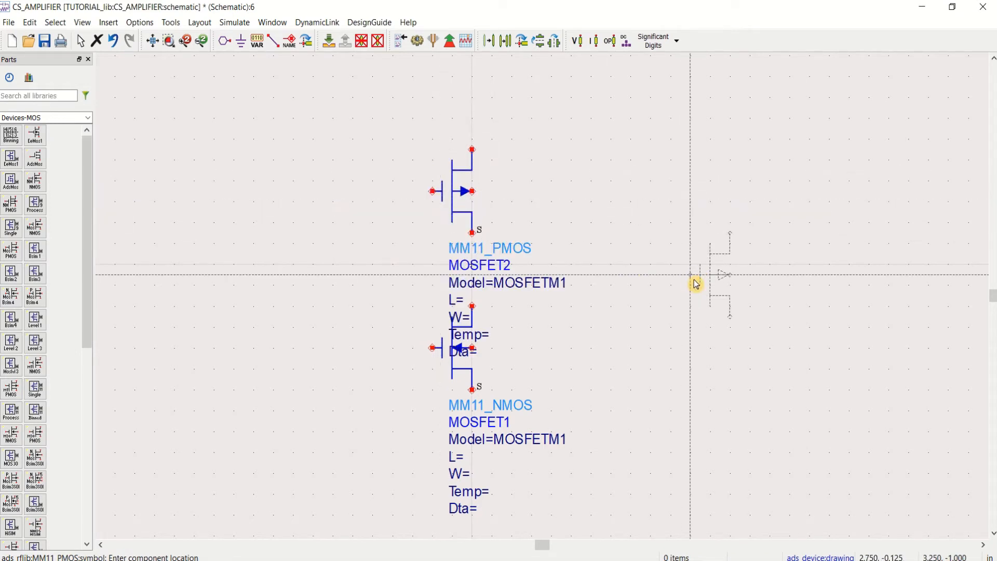
pyautogui.press('Escape')
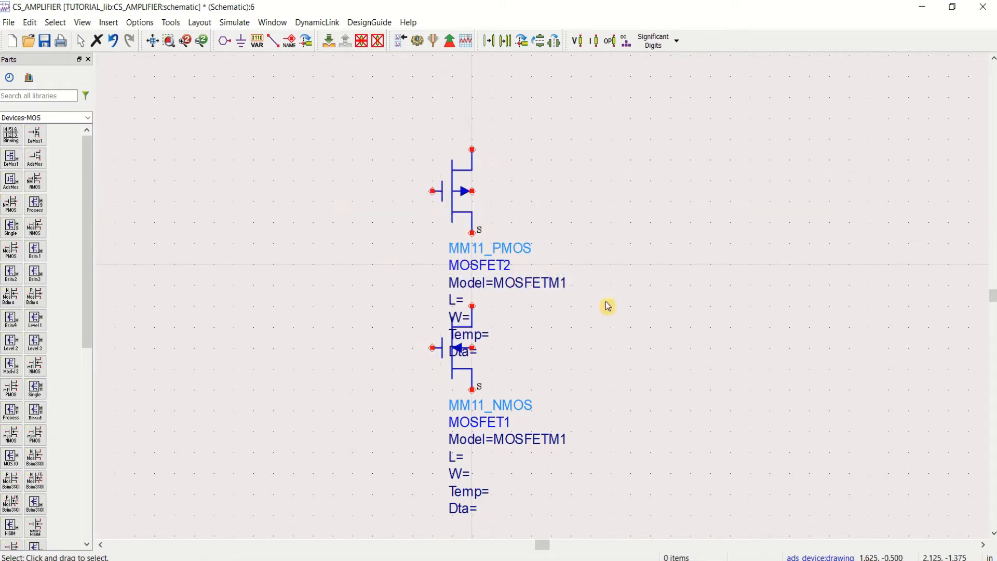
# - Move the parameter annotations of the PMOS and the NMOS to the right of their symbols
pyautogui.press('F5')
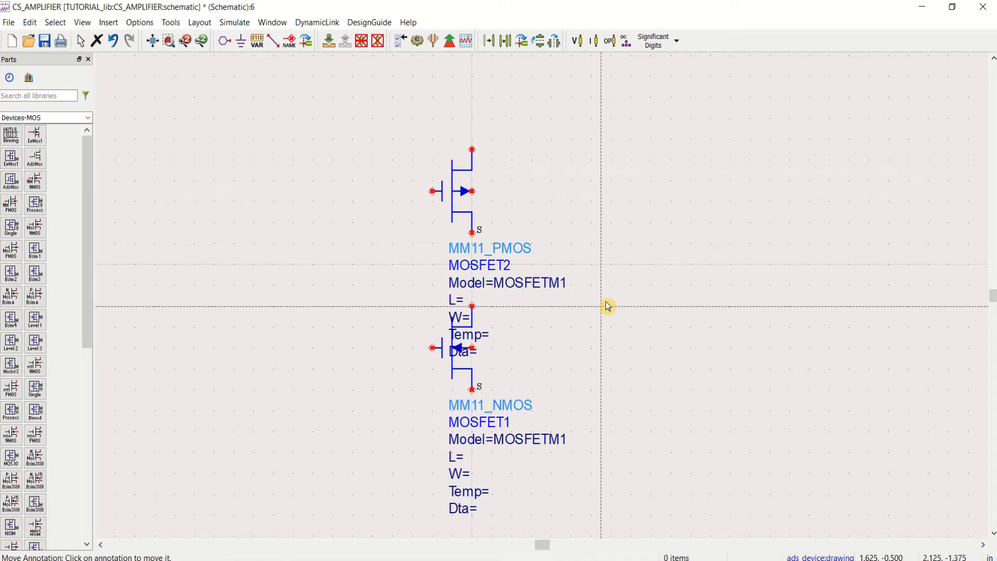
pyautogui.click(533, 284)
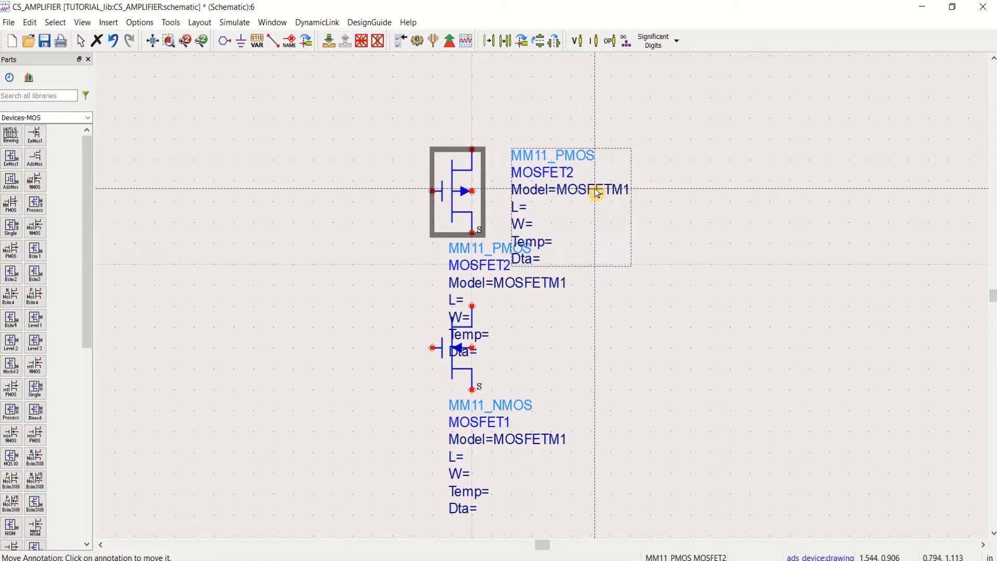
pyautogui.click(597, 192)
pyautogui.click(474, 439)
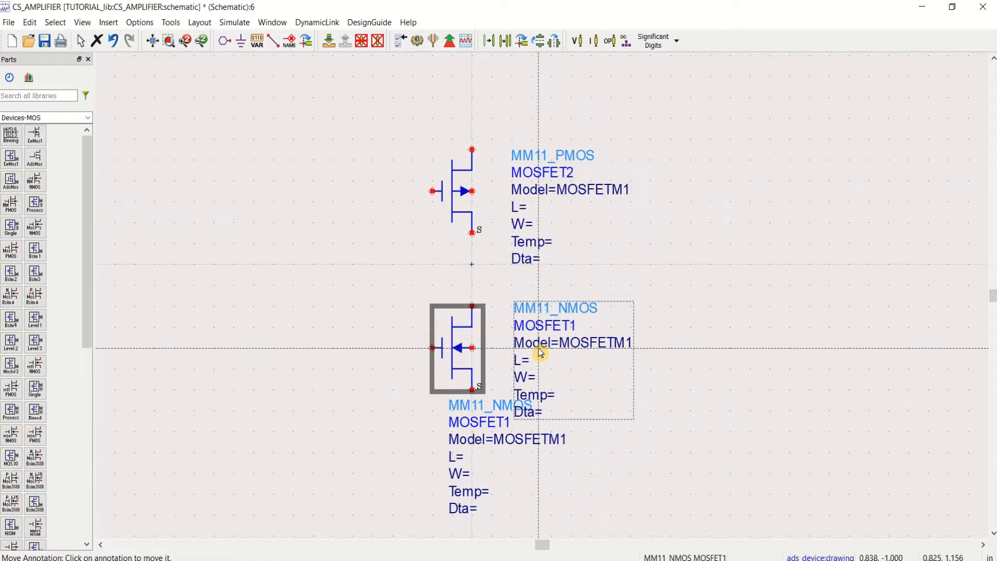
pyautogui.click(540, 358)
pyautogui.press('Escape')
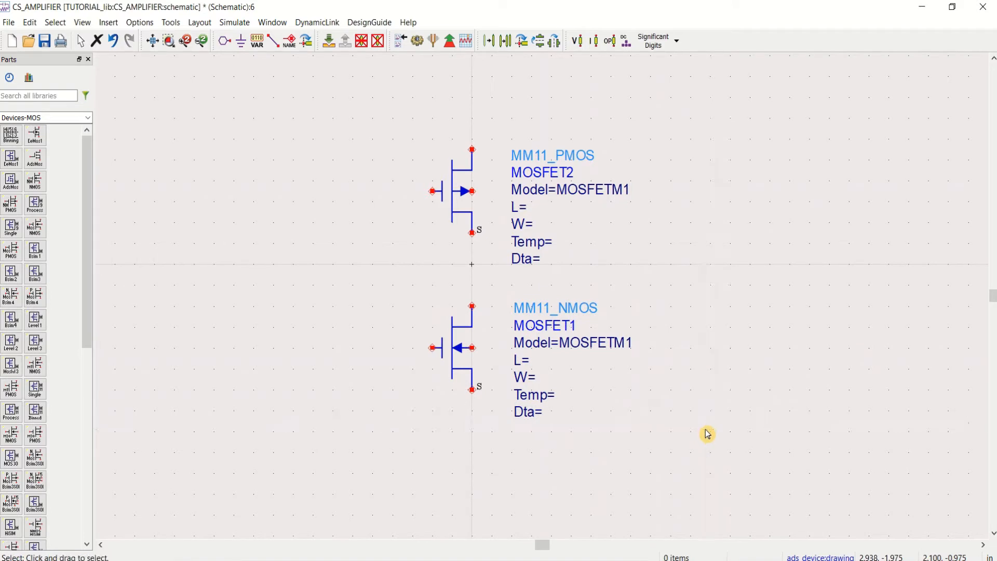
# - Mirror the PMOS about the X axis so its source faces up, and shift it upward away from the NMOS
pyautogui.click(461, 202)
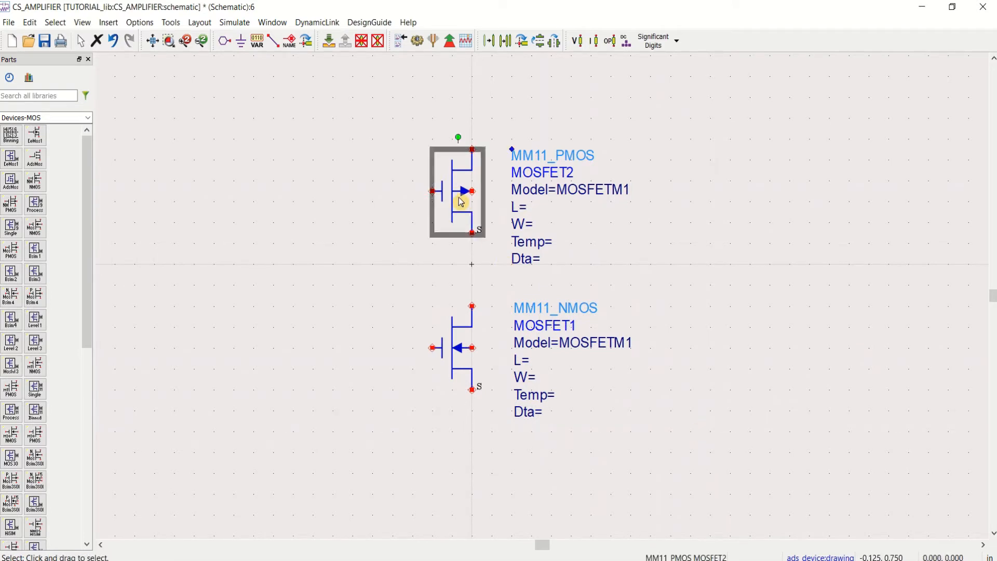
pyautogui.click(540, 45)
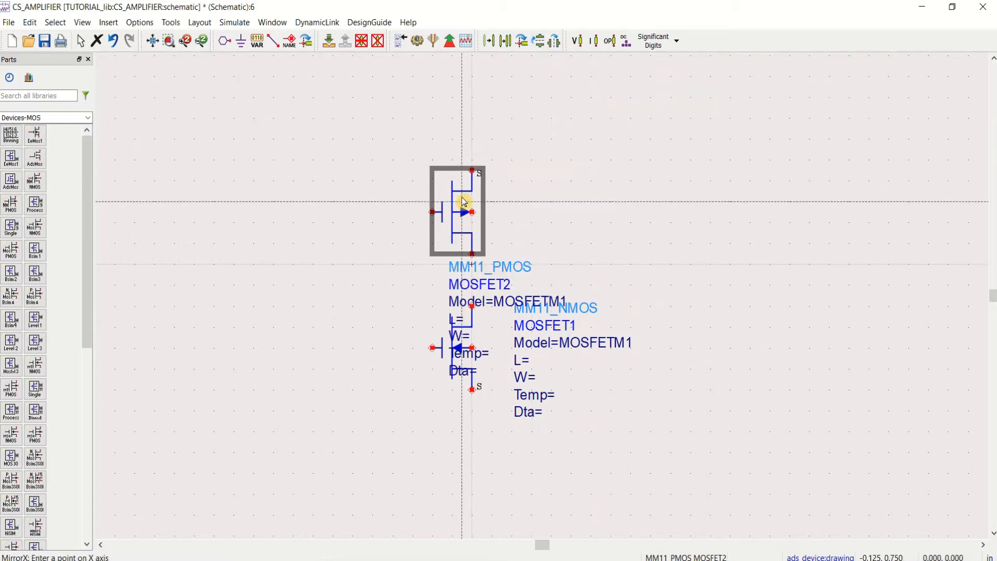
pyautogui.press('Escape')
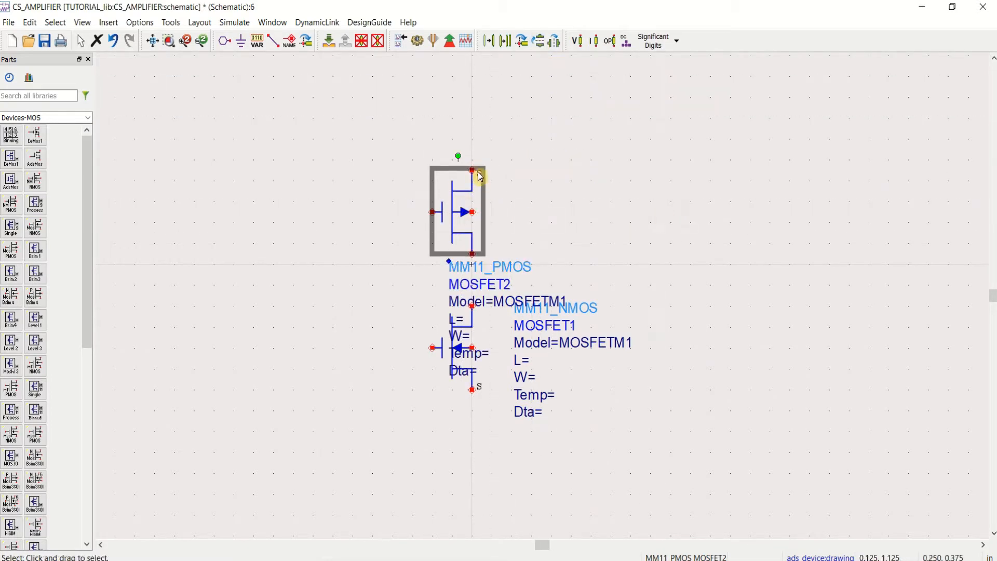
pyautogui.moveTo(455, 209); pyautogui.dragTo(455, 156)
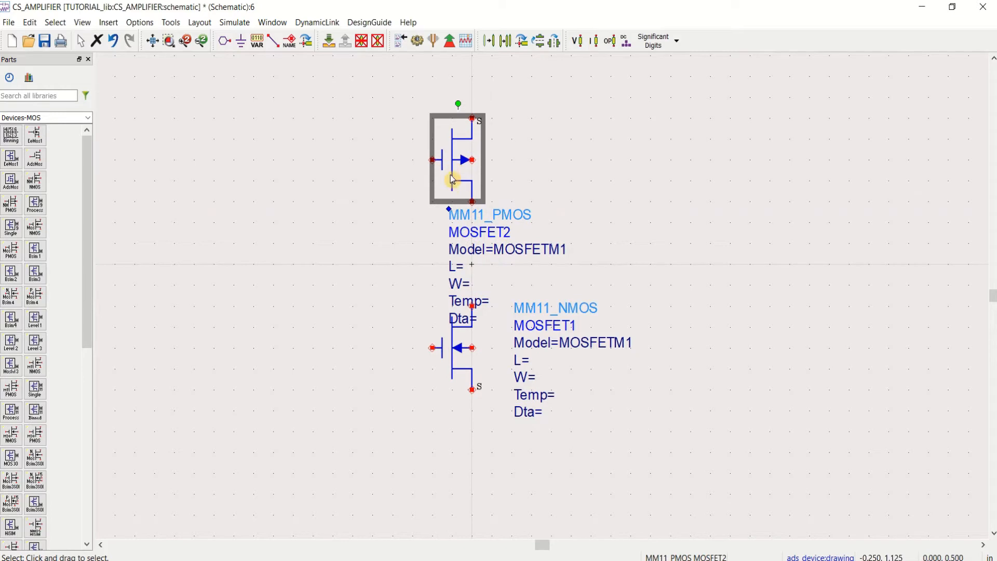
pyautogui.click(520, 236)
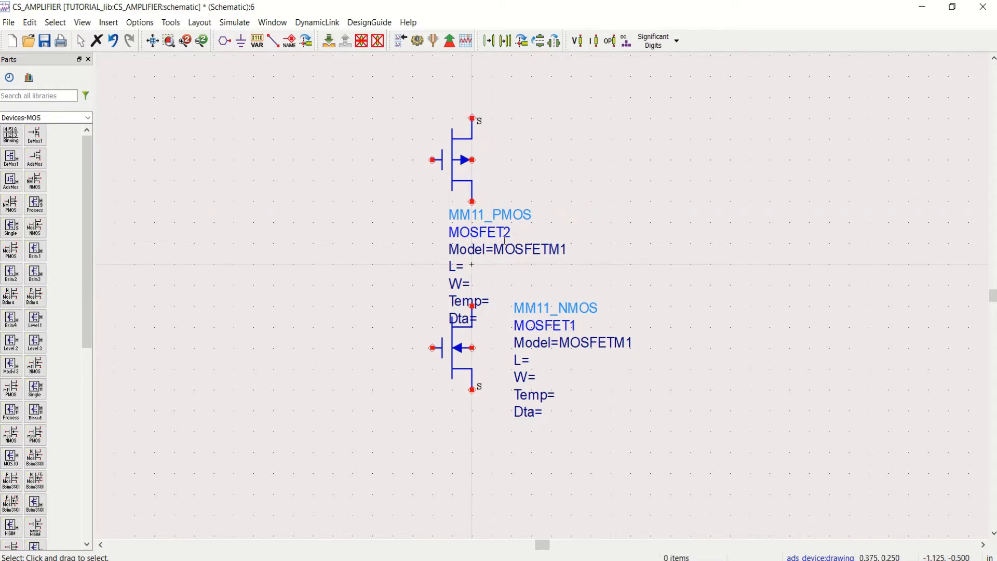
# - Move the mirrored PMOS's annotation back beside its symbol and nudge the NMOS annotation into line with it
pyautogui.press('F5')
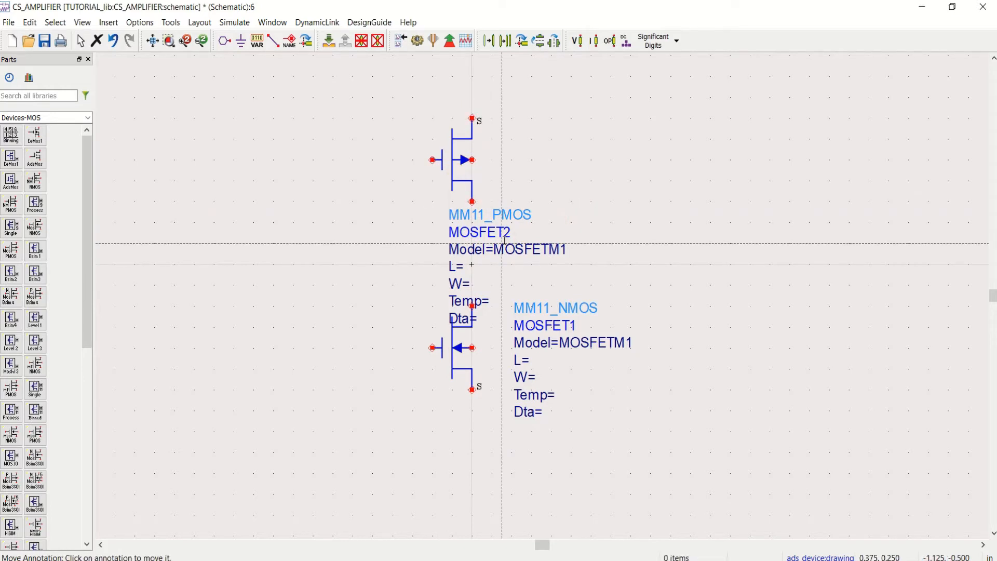
pyautogui.click(502, 243)
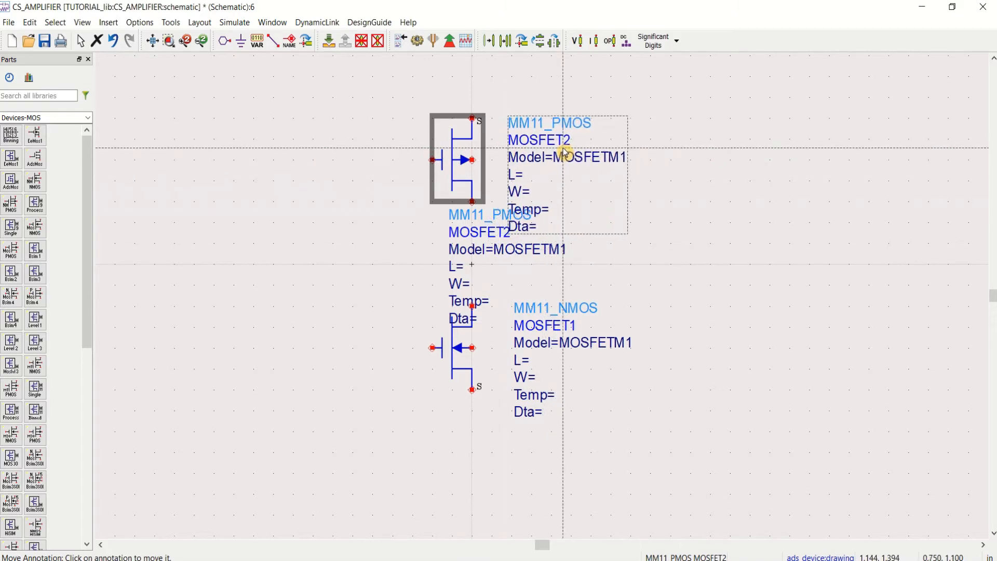
pyautogui.click(565, 152)
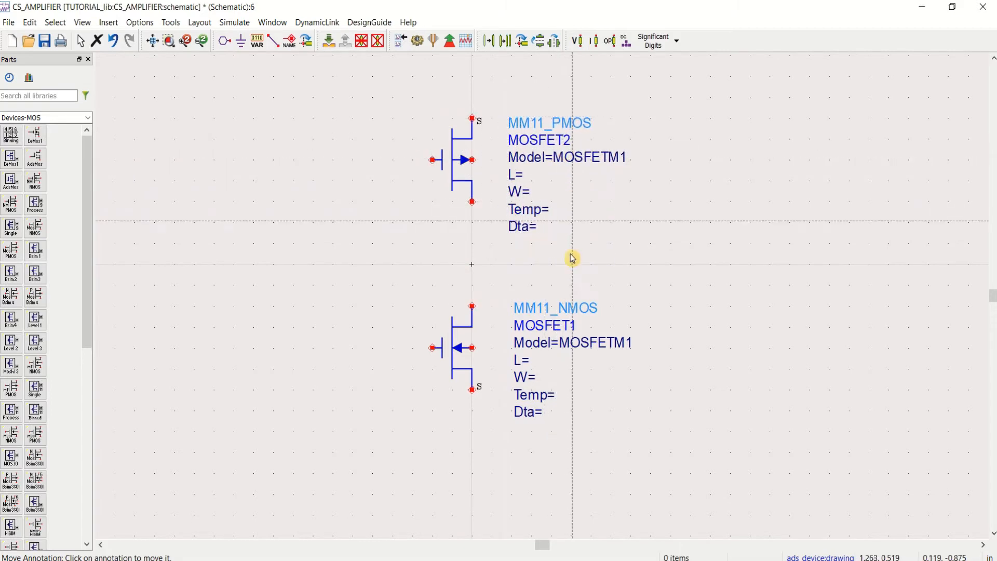
pyautogui.click(553, 343)
pyautogui.click(551, 342)
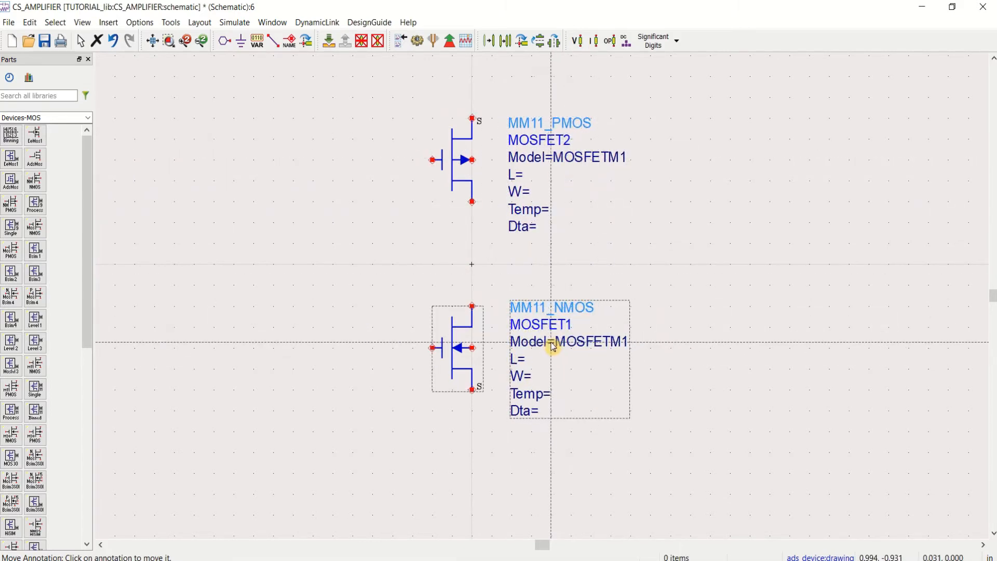
pyautogui.press('Escape')
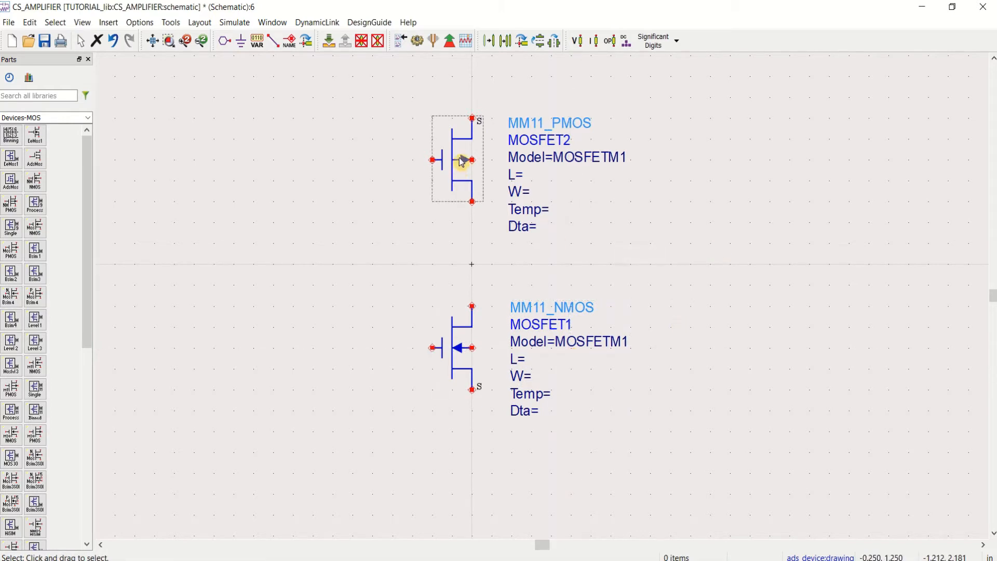
# - Move the PMOS slightly down toward the NMOS and wire the two drains together
pyautogui.moveTo(461, 162); pyautogui.dragTo(460, 182)
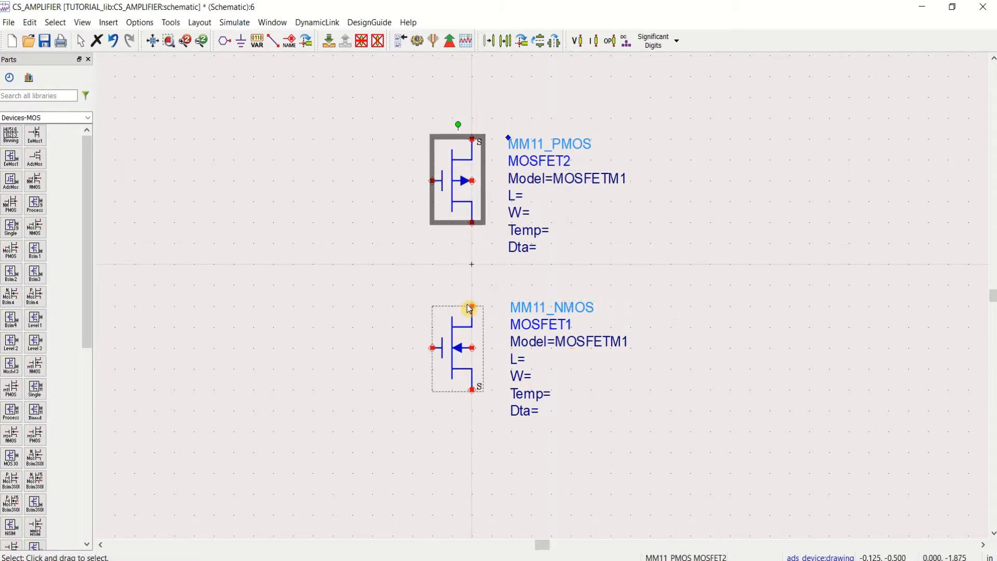
pyautogui.click(488, 261)
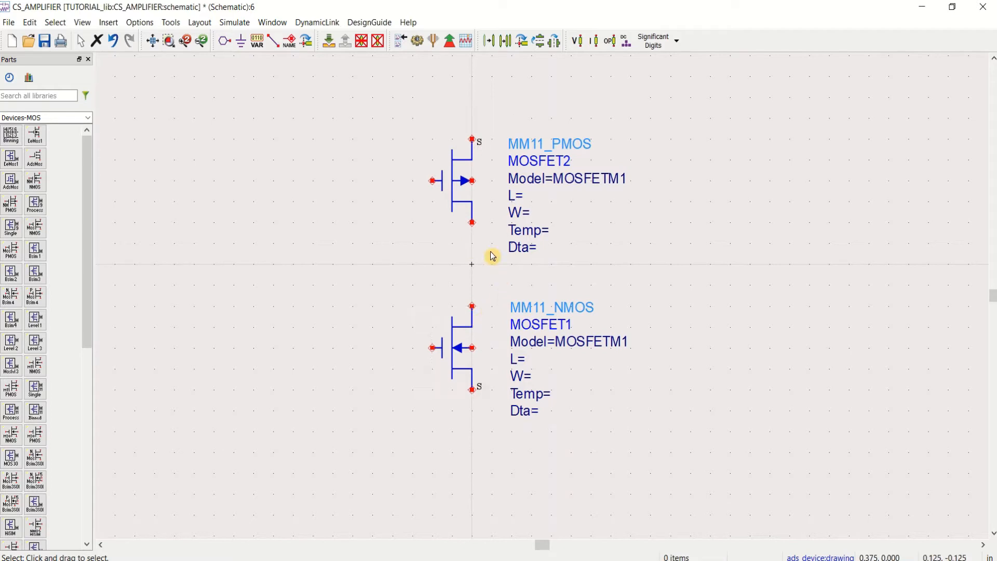
pyautogui.click(274, 44)
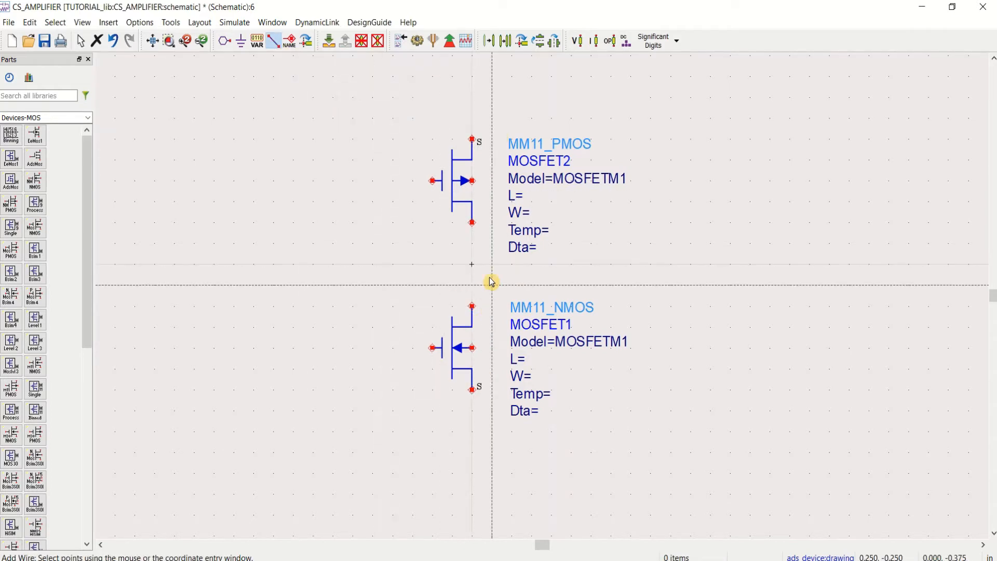
pyautogui.click(473, 224)
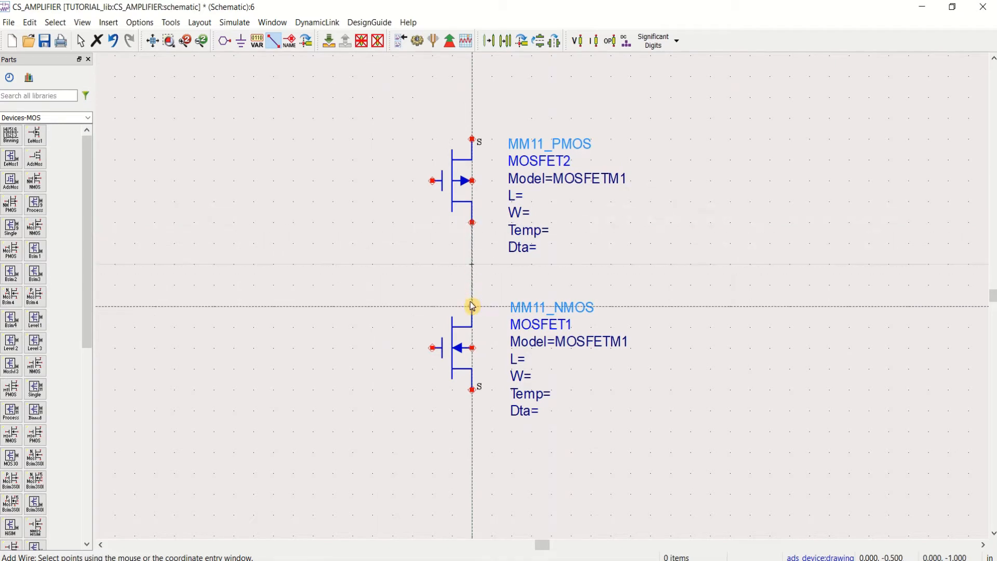
pyautogui.click(473, 307)
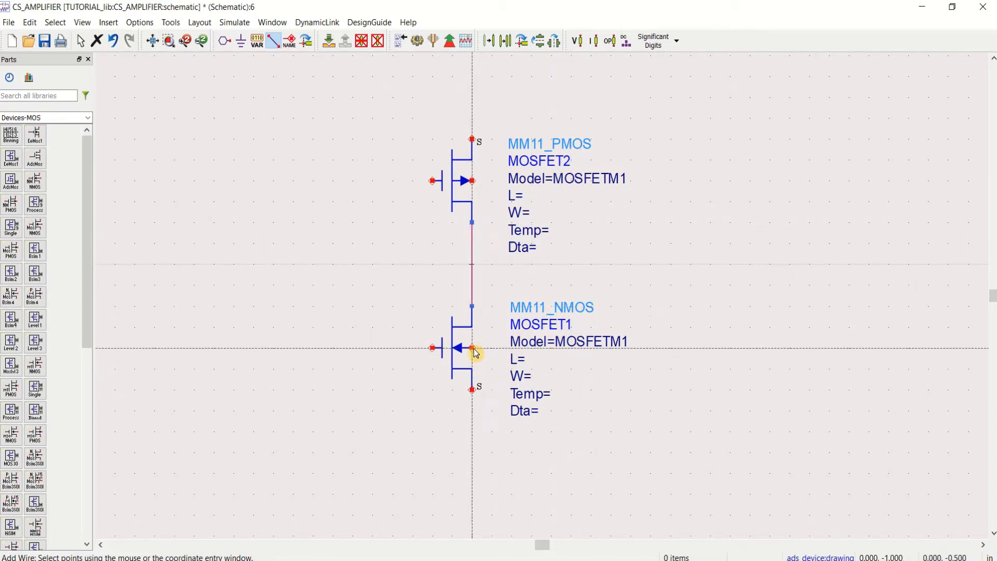
# - Wire the NMOS bulk terminal around the right side of the symbol to its source
pyautogui.click(494, 351)
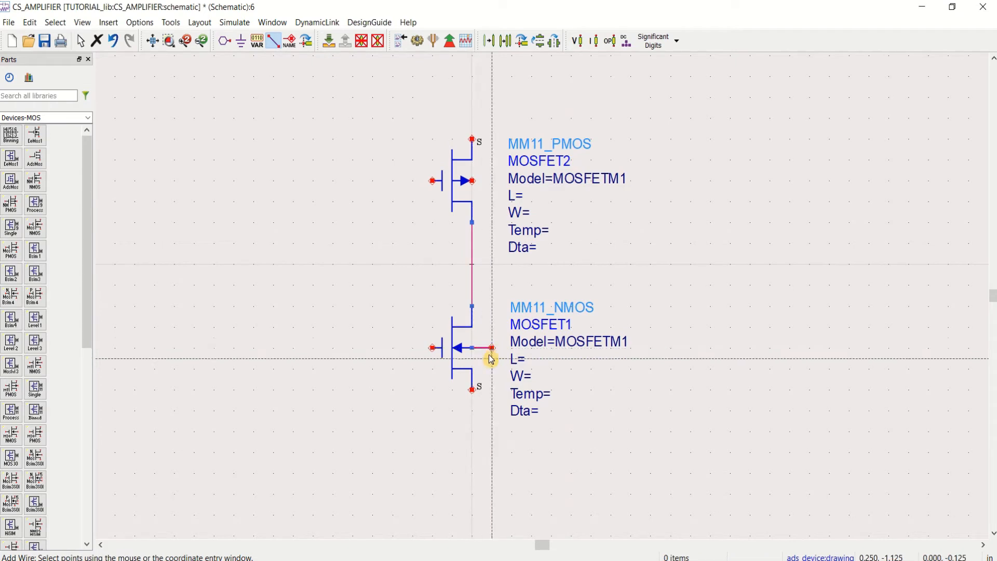
pyautogui.click(493, 400)
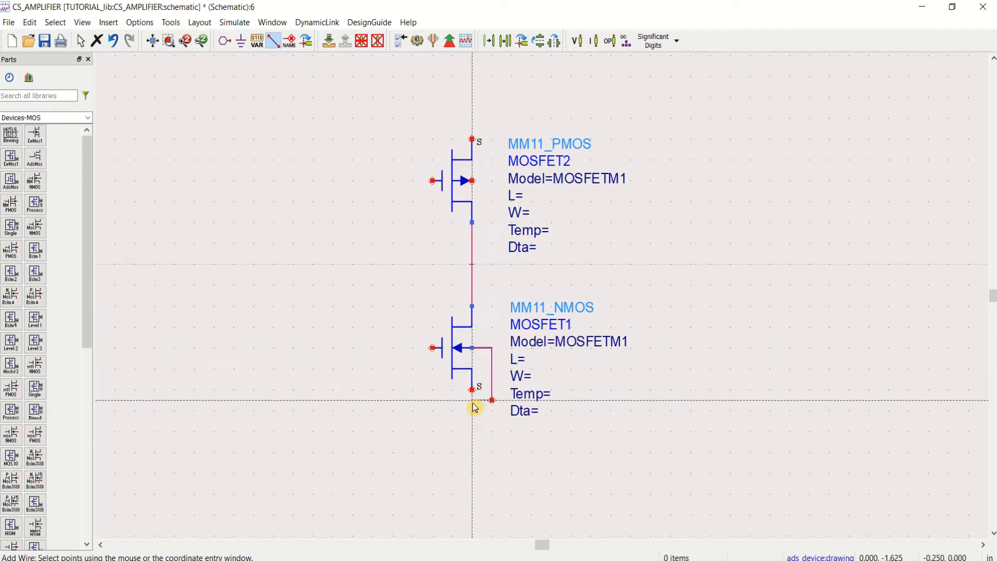
pyautogui.click(472, 390)
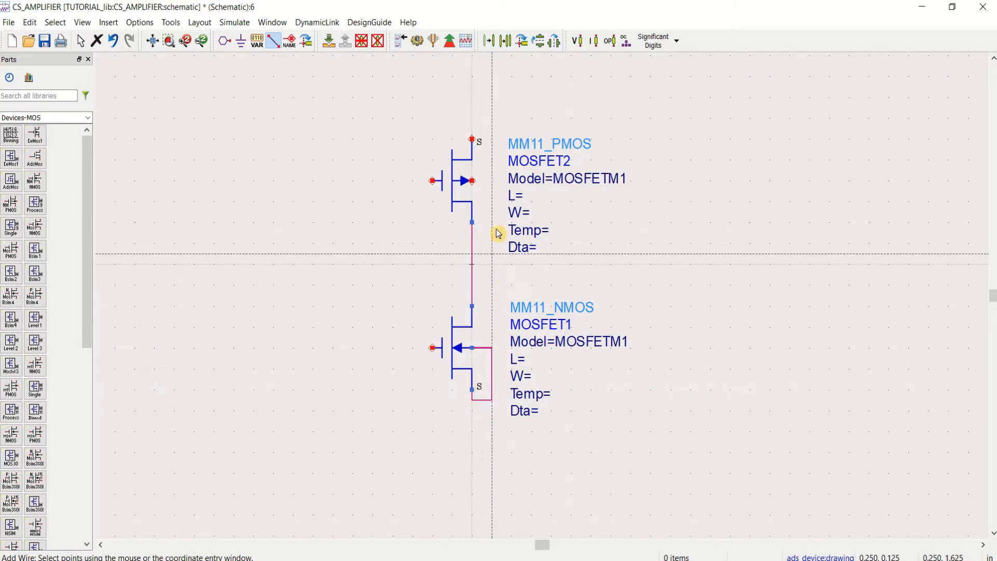
# - Wire the PMOS bulk terminal around the right side of the symbol to its source
pyautogui.click(489, 182)
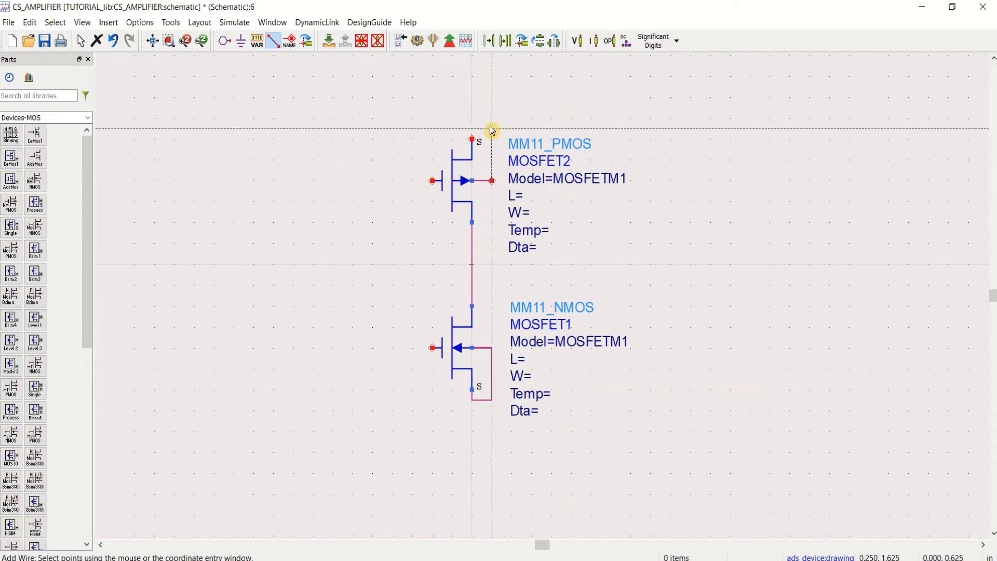
pyautogui.click(490, 128)
pyautogui.click(472, 137)
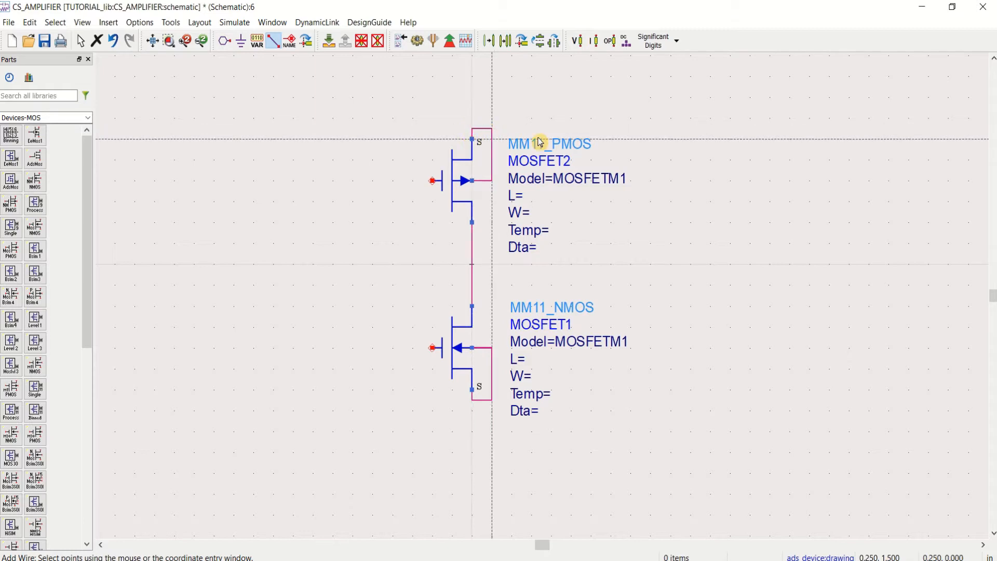
pyautogui.press('Escape')
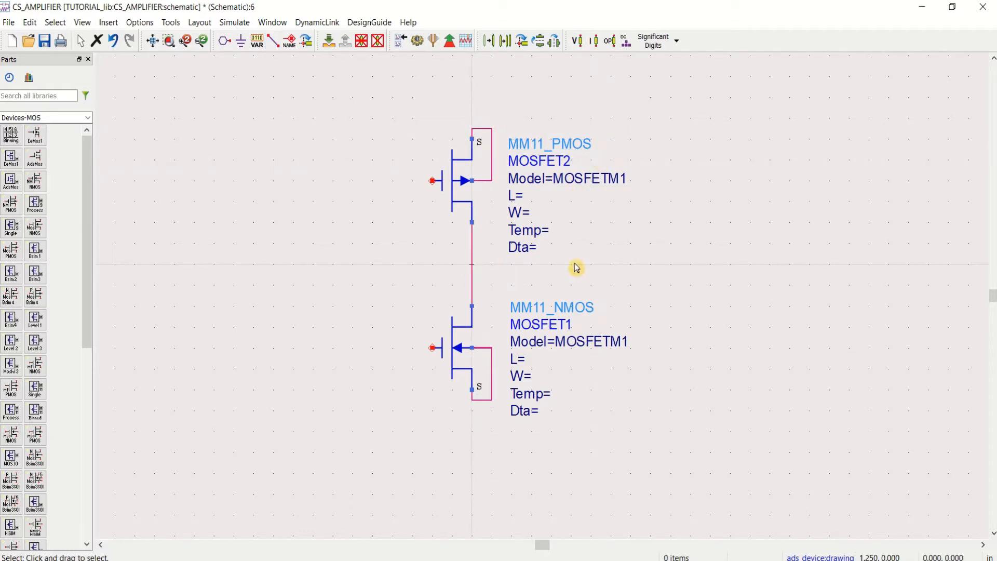
# - Label the wire joining the PMOS and NMOS drains as Vout
pyautogui.click(471, 266)
pyautogui.click(413, 254)
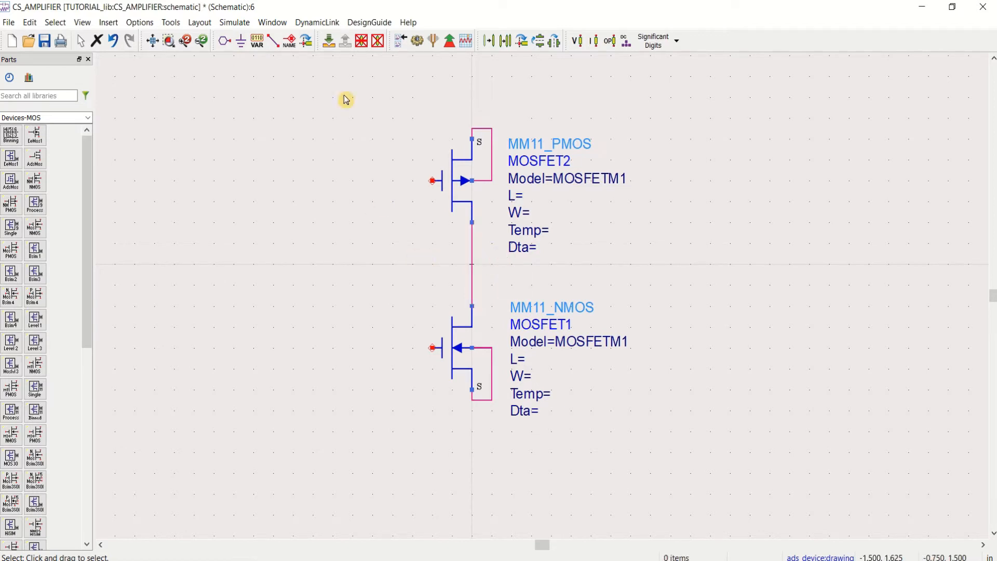
pyautogui.click(291, 46)
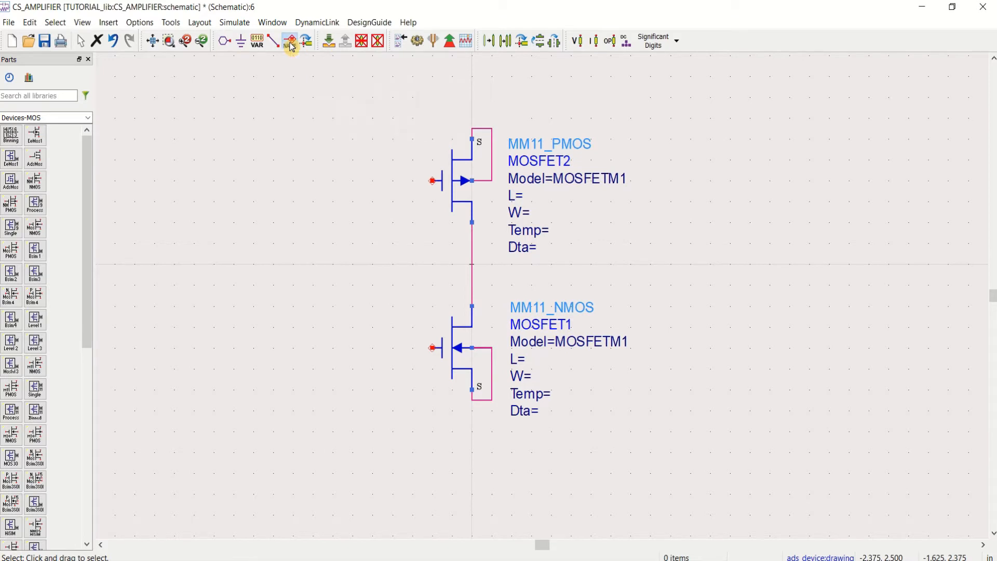
pyautogui.click(472, 265)
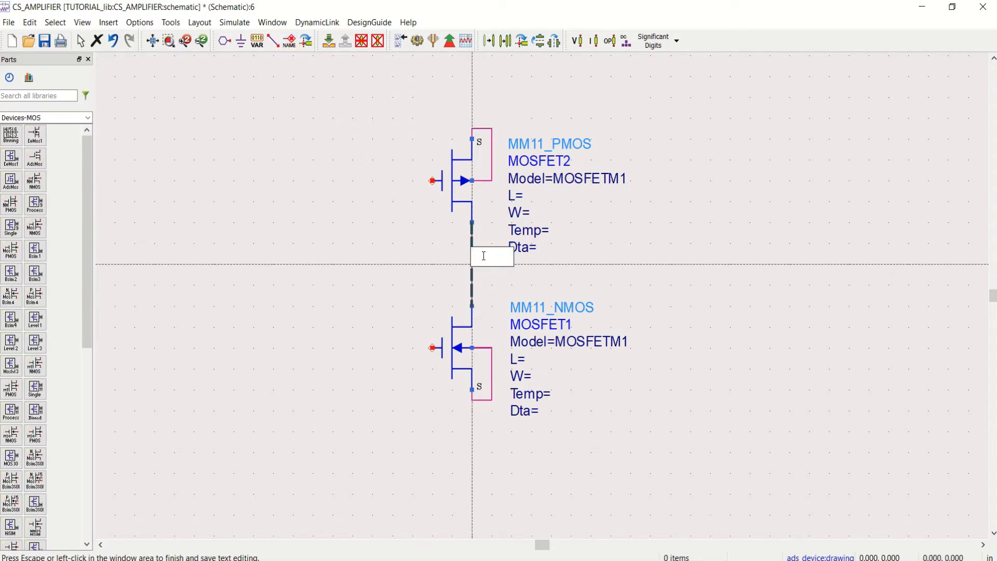
pyautogui.write('Vout')
pyautogui.click(660, 279)
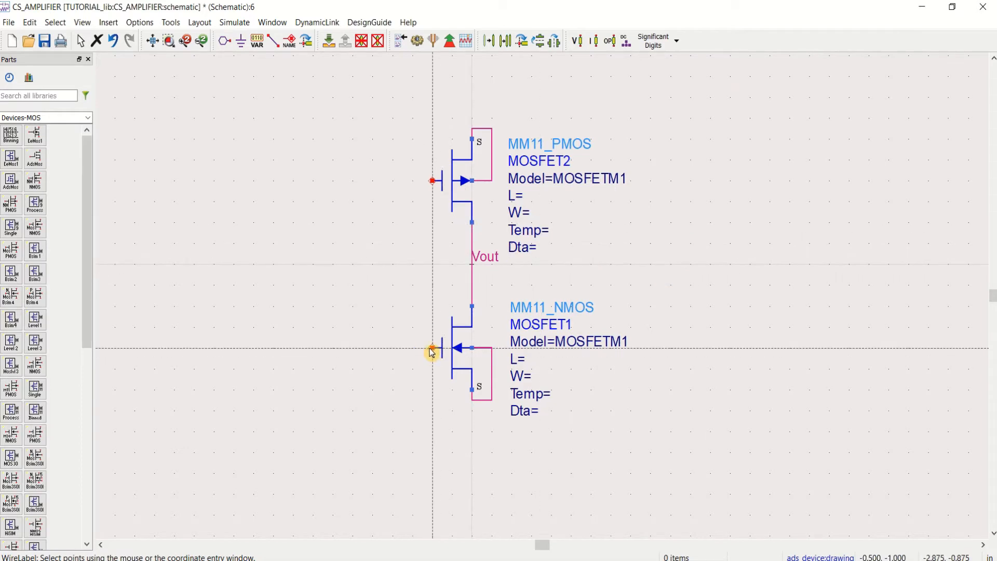
# - Place a VtSine source from the Sources-Time Domain palette to the left of the NMOS, level with its gate
pyautogui.click(90, 118)
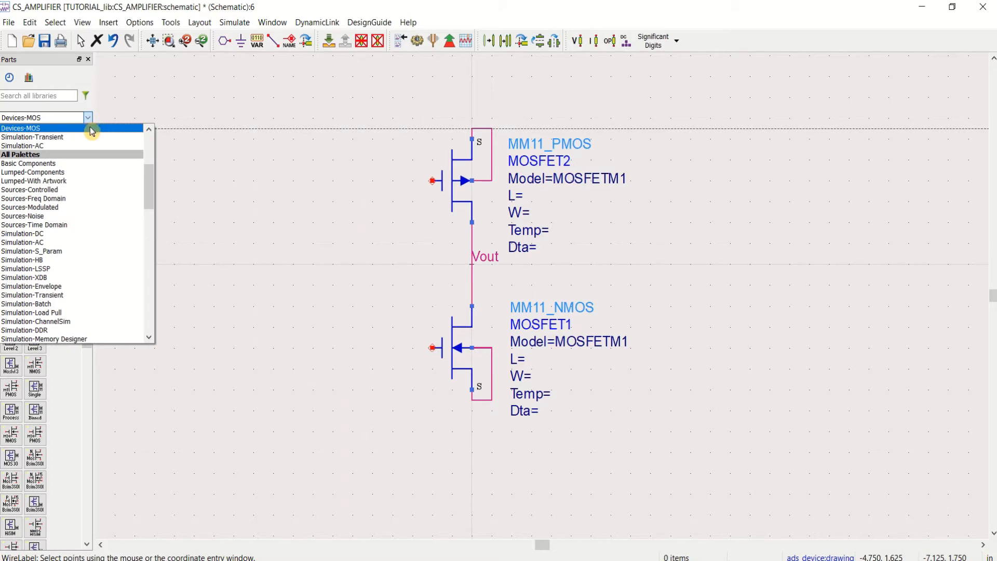
pyautogui.click(82, 226)
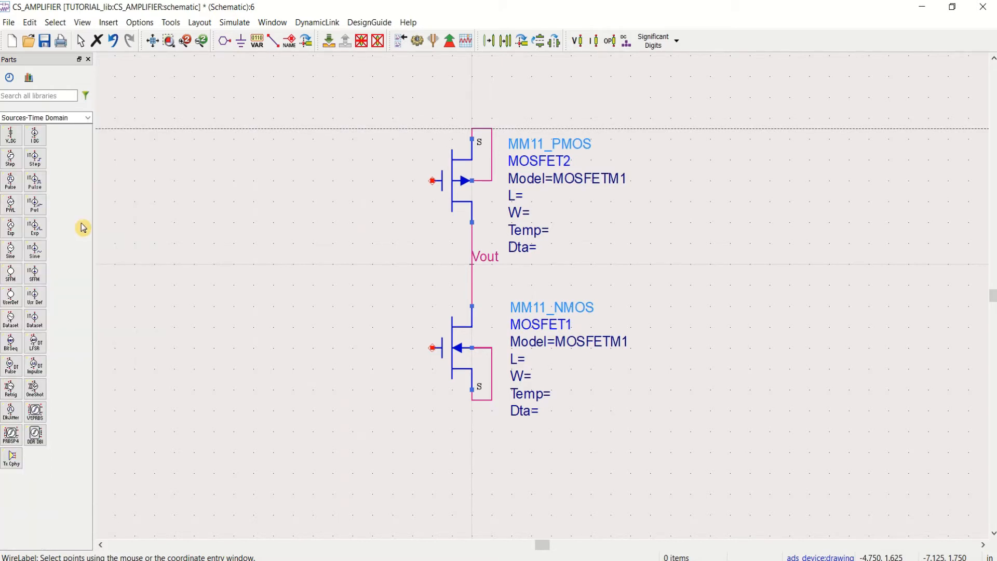
pyautogui.click(11, 250)
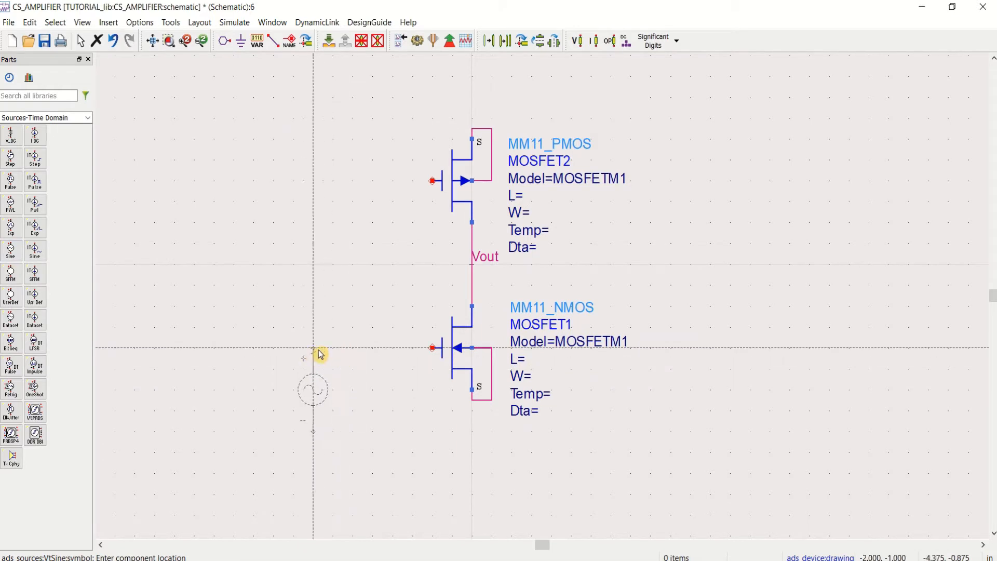
pyautogui.click(318, 356)
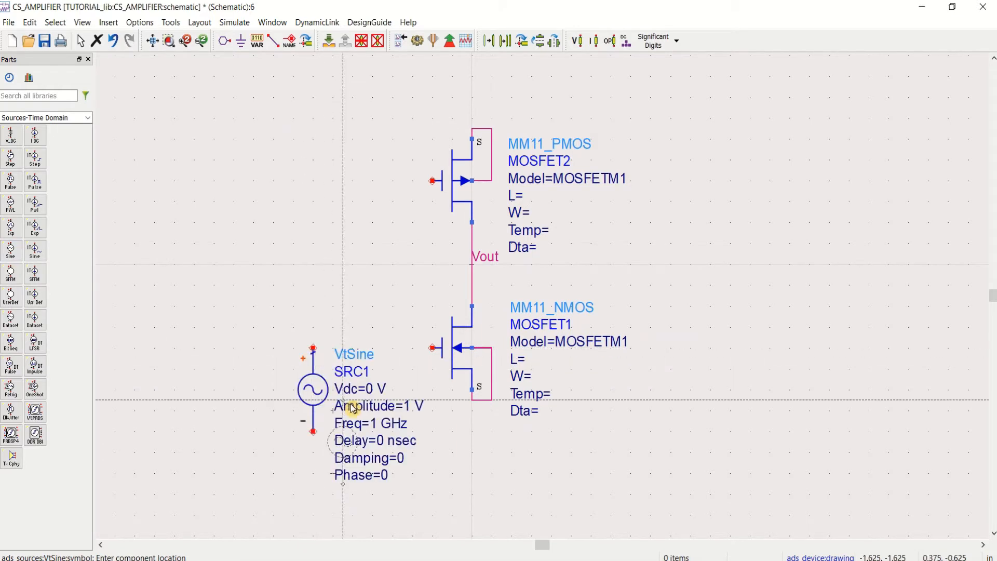
pyautogui.press('Escape')
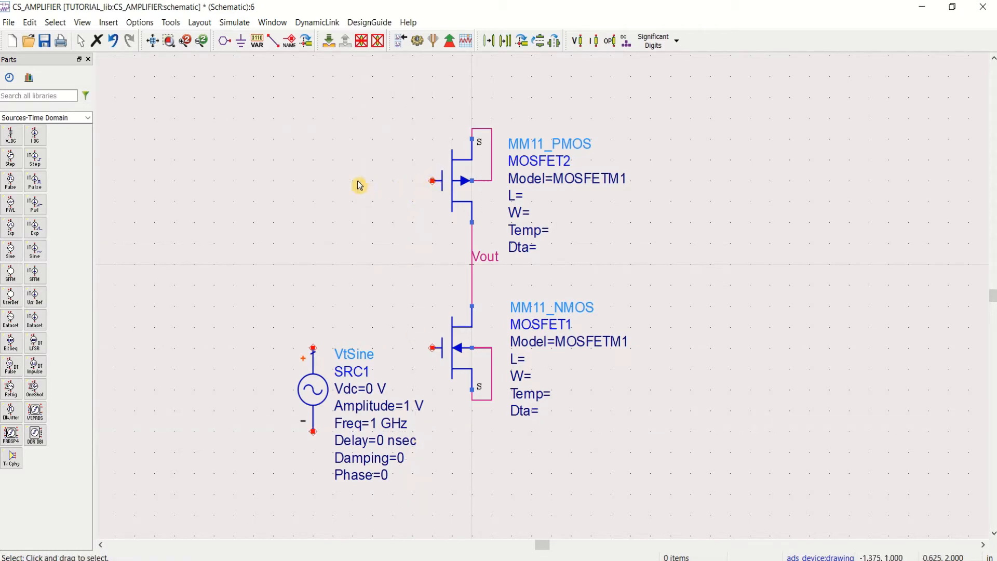
# - Place a V_DC source above the sine source, with its positive terminal level with the PMOS gate
pyautogui.click(11, 136)
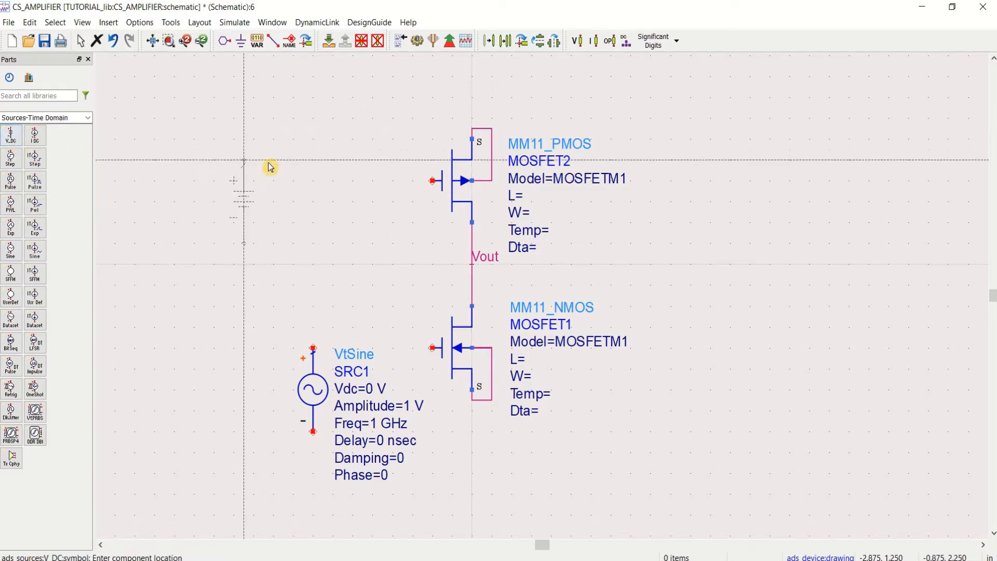
pyautogui.click(315, 186)
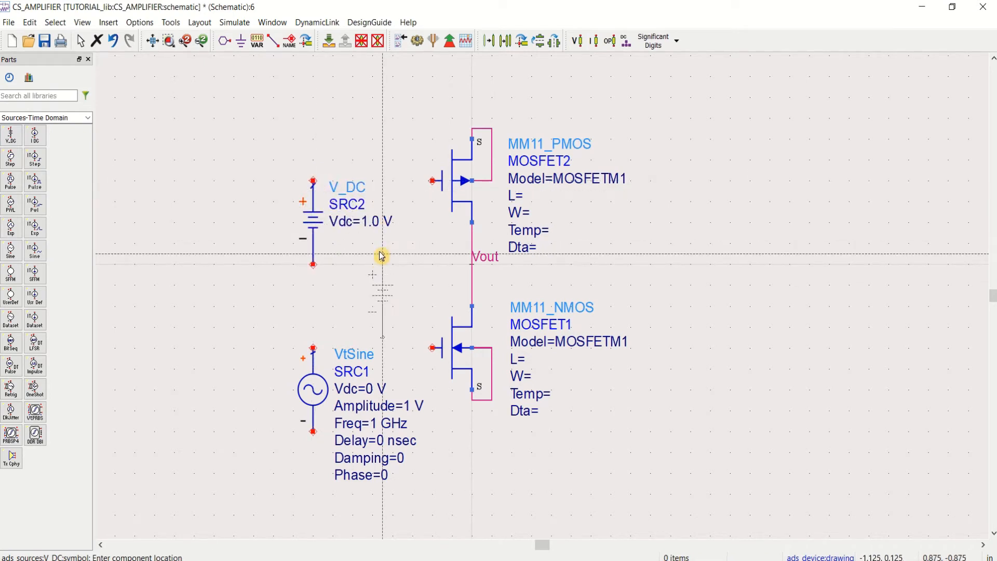
pyautogui.press('Escape')
# - Copy the V_DC source and paste the duplicate to the upper right of the PMOS as the supply
pyautogui.click(314, 224)
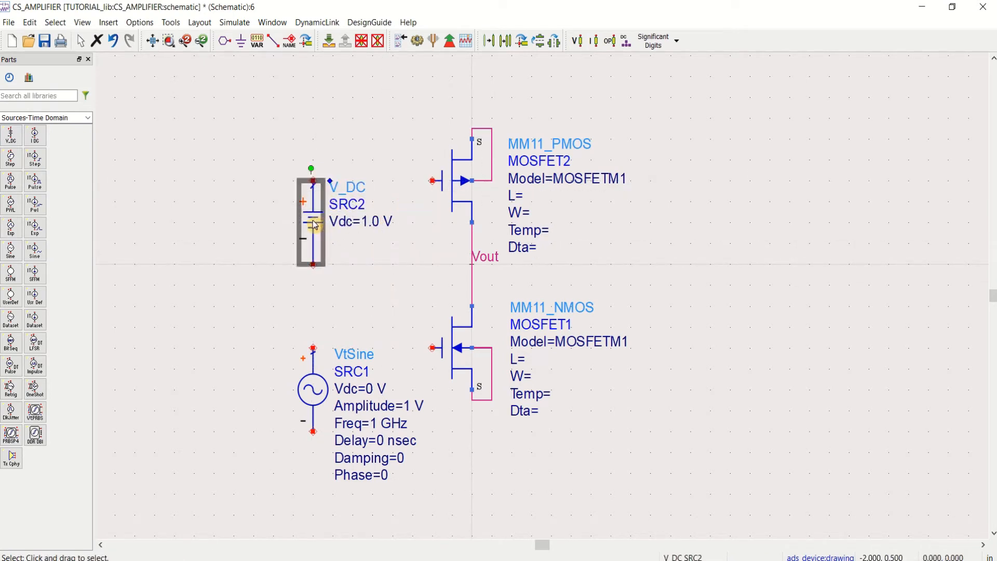
pyautogui.click(664, 230)
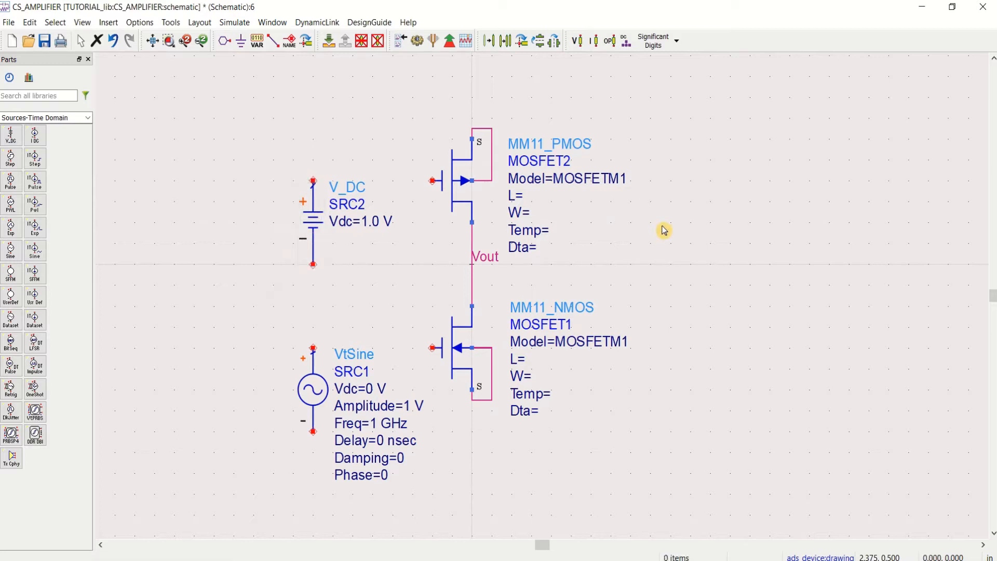
pyautogui.hotkey('ctrl', 'v')
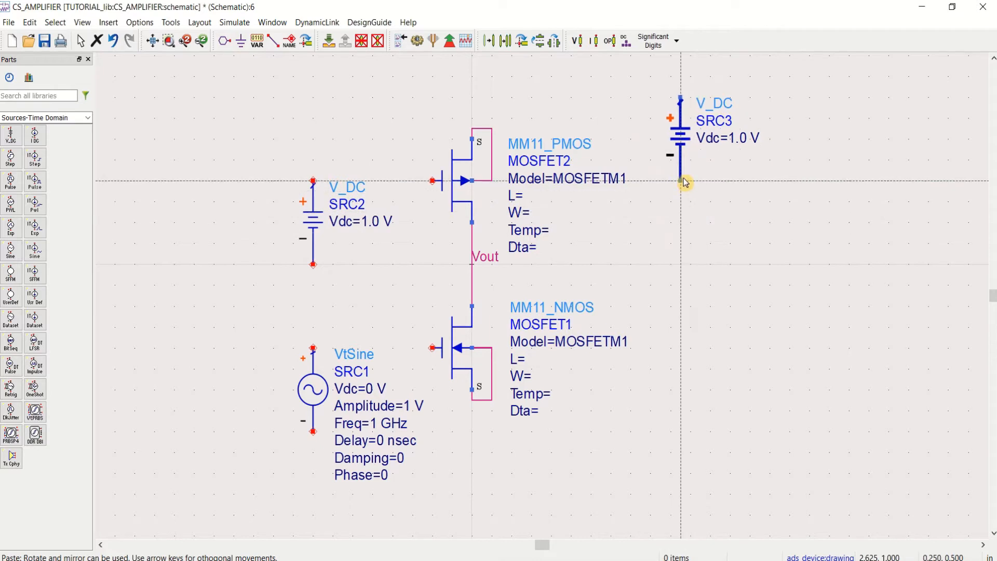
pyautogui.click(684, 181)
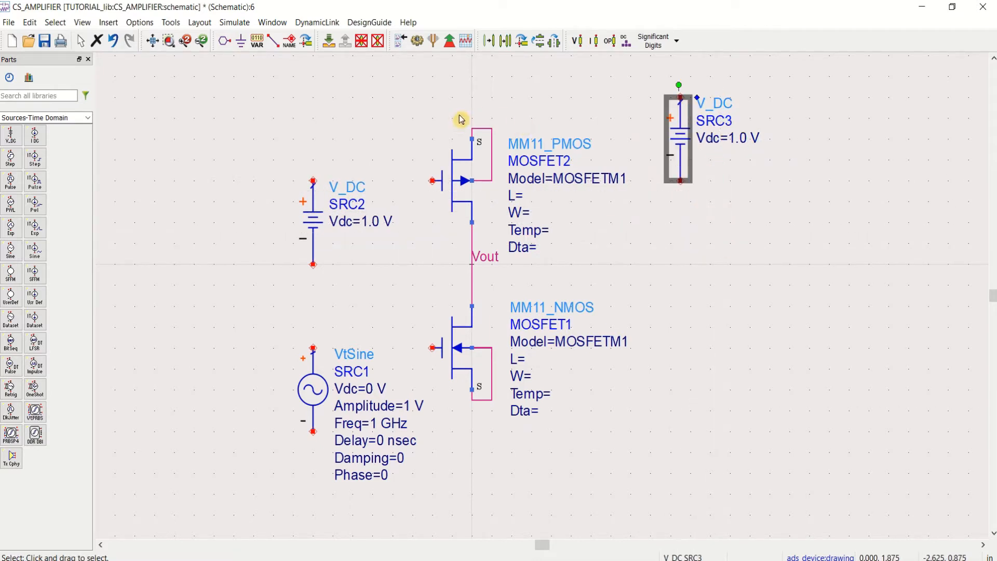
pyautogui.click(660, 249)
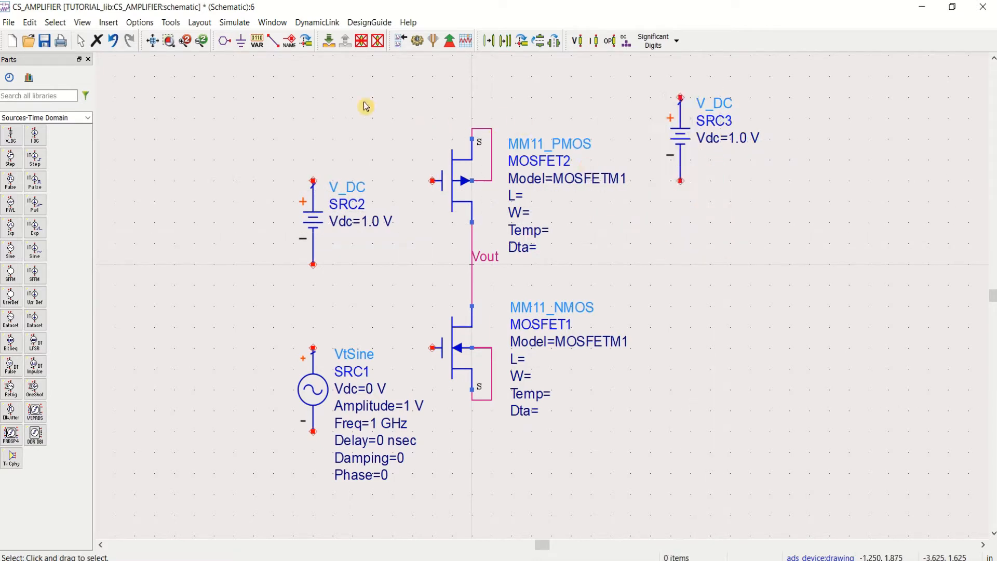
# - Place ground symbols on the negative terminals of both DC sources and the sine source
pyautogui.click(242, 45)
pyautogui.click(313, 268)
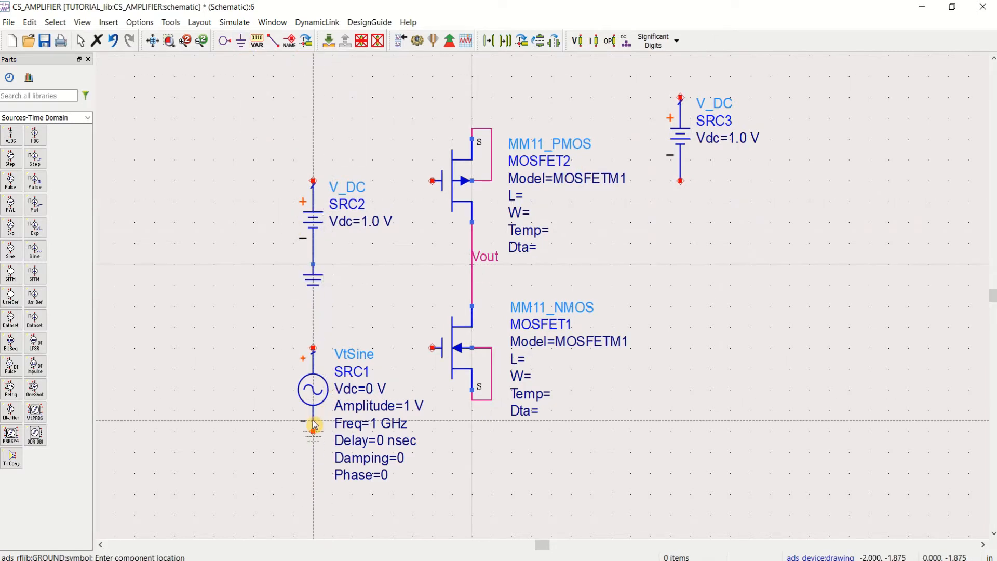
pyautogui.click(313, 435)
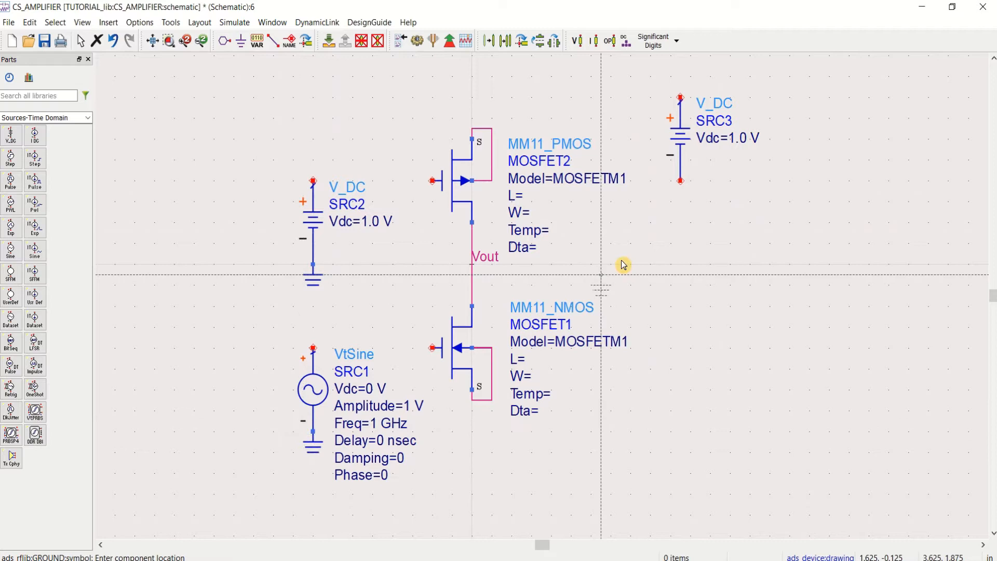
pyautogui.click(682, 182)
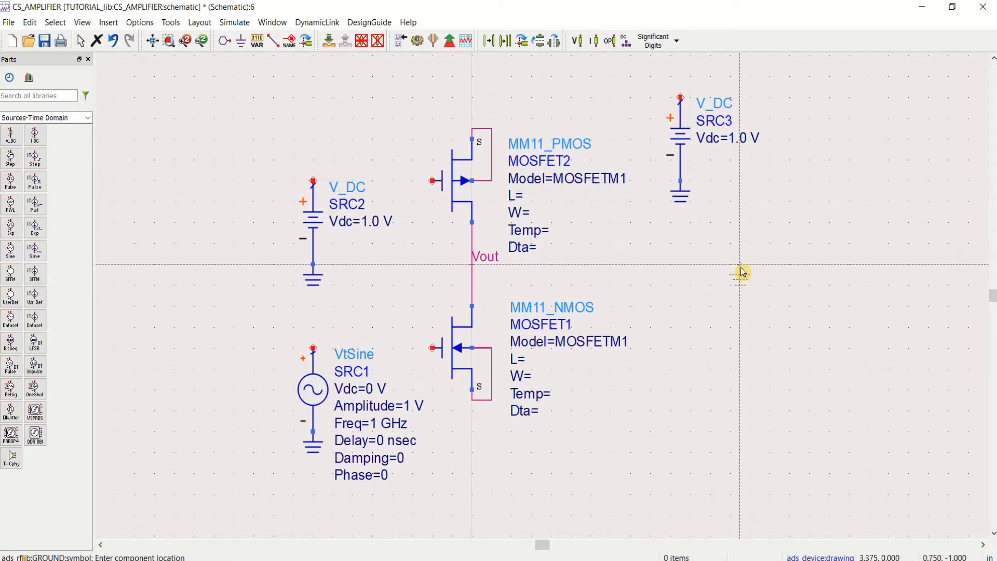
pyautogui.press('Escape')
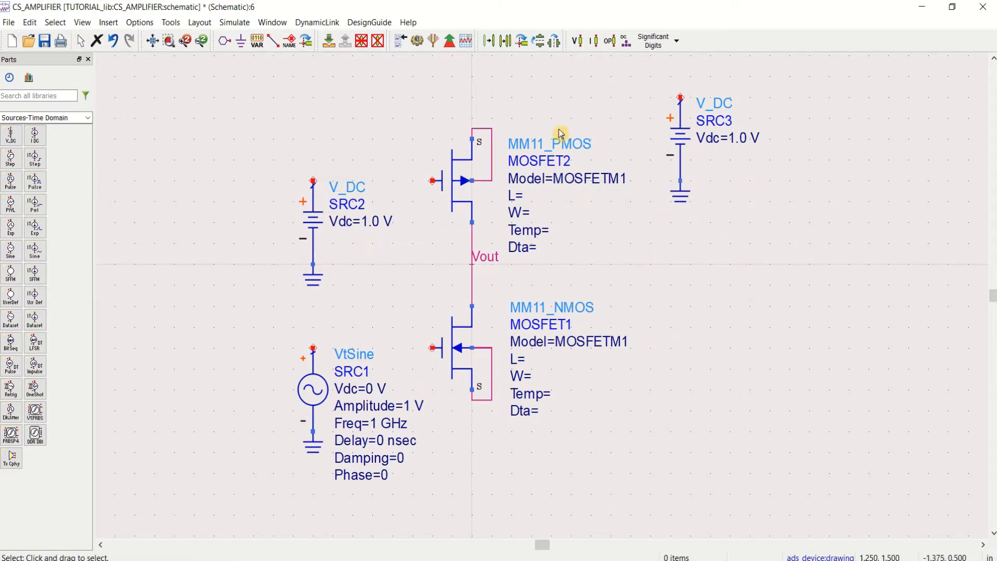
# - Wire the PMOS gate to the left DC source and the NMOS gate to the sine source
pyautogui.click(274, 46)
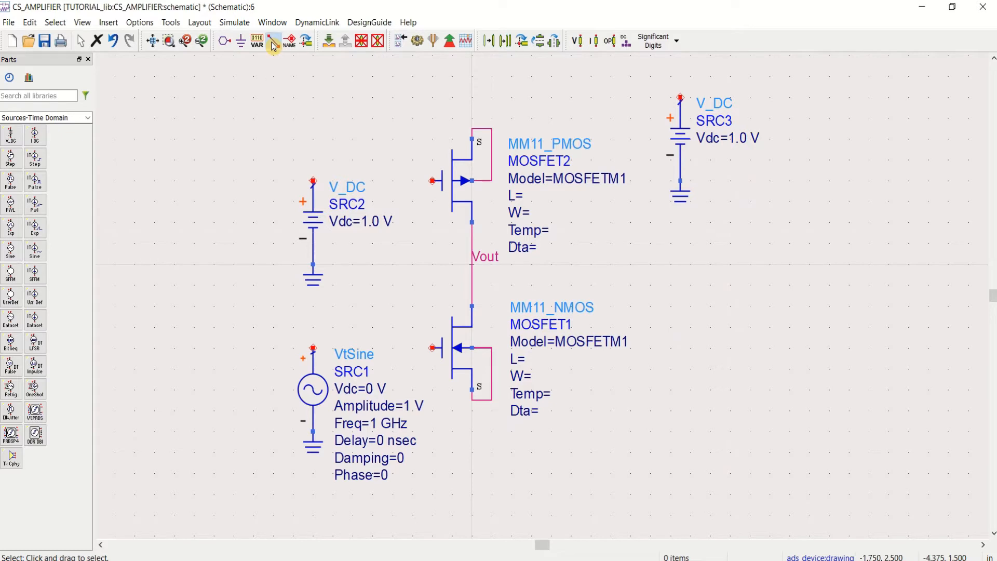
pyautogui.click(433, 181)
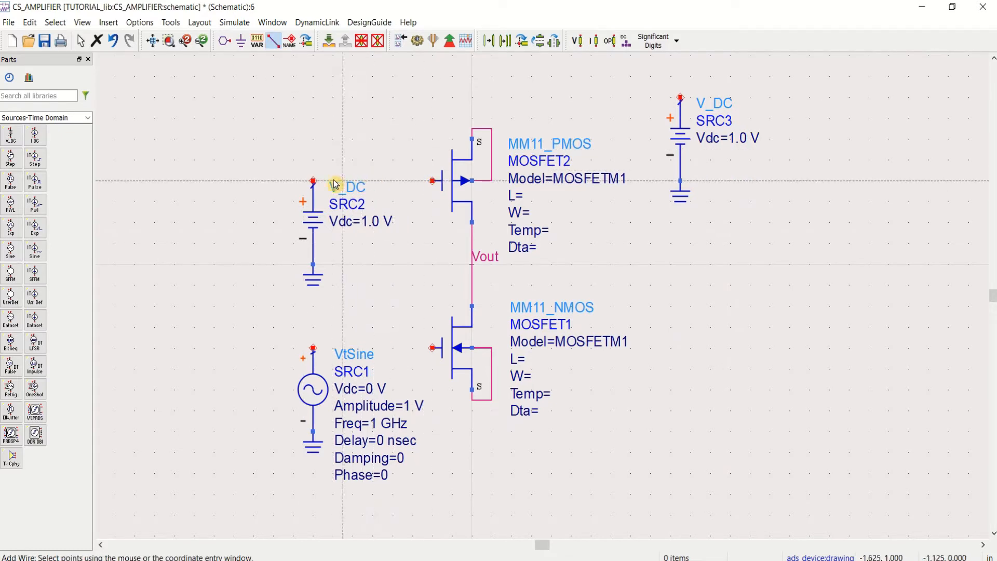
pyautogui.click(313, 180)
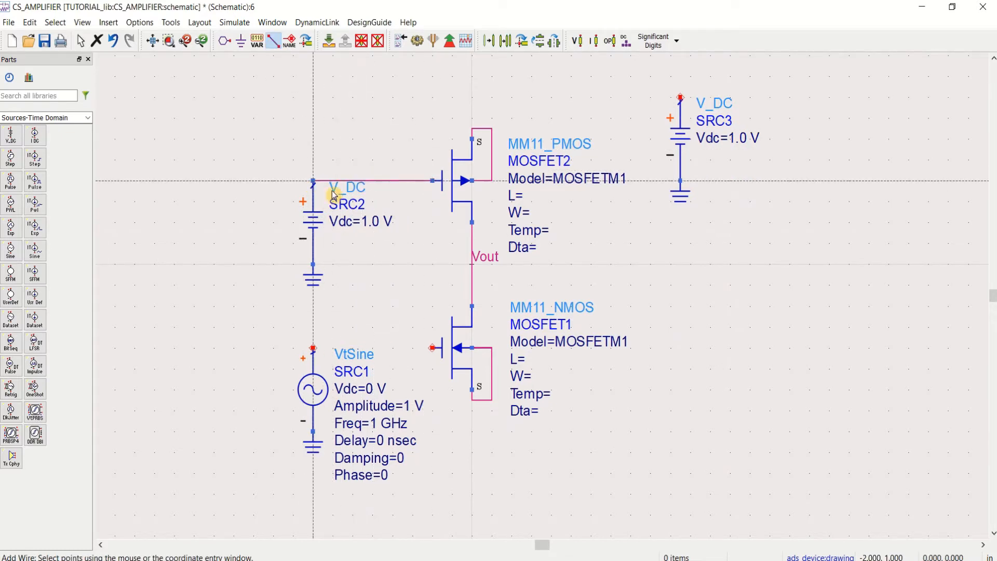
pyautogui.click(433, 347)
pyautogui.click(313, 348)
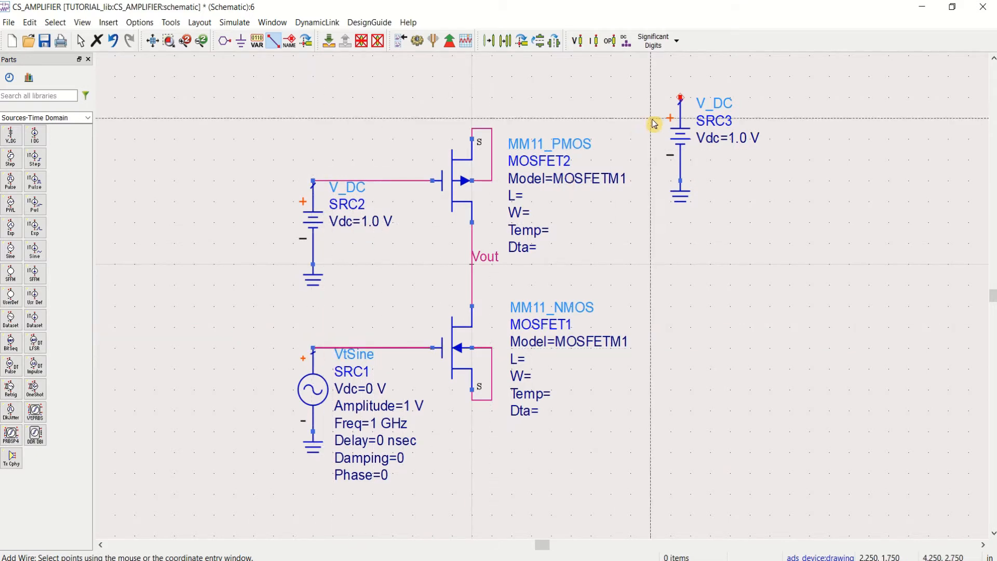
# - Wire the right DC source's positive terminal across the top and down to the PMOS source
pyautogui.click(680, 99)
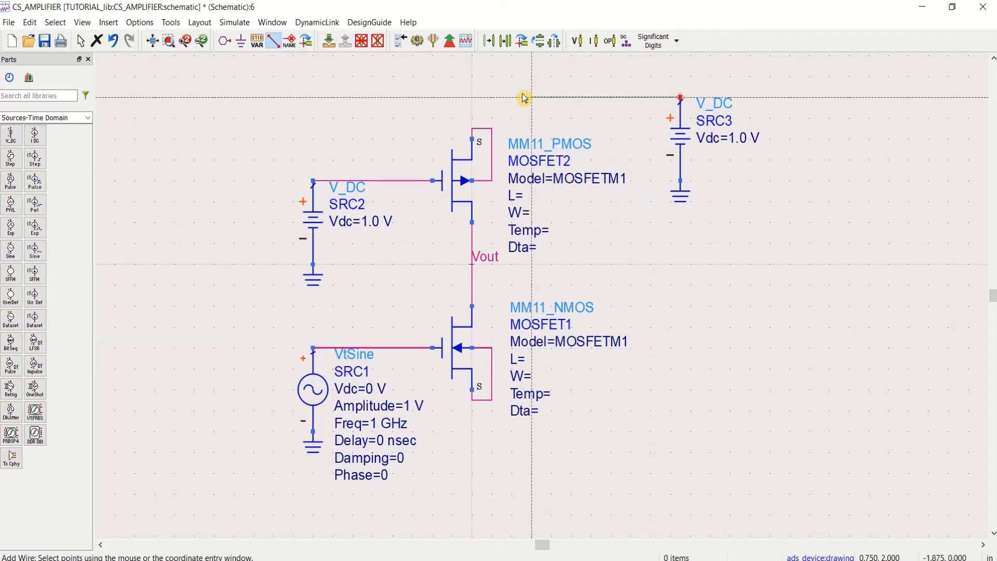
pyautogui.click(473, 97)
pyautogui.click(472, 129)
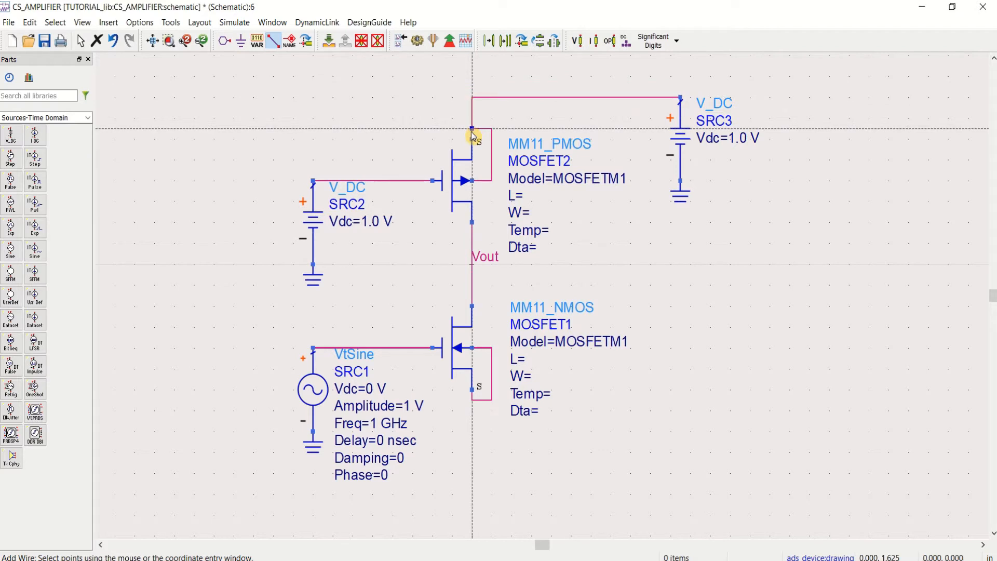
pyautogui.press('Escape')
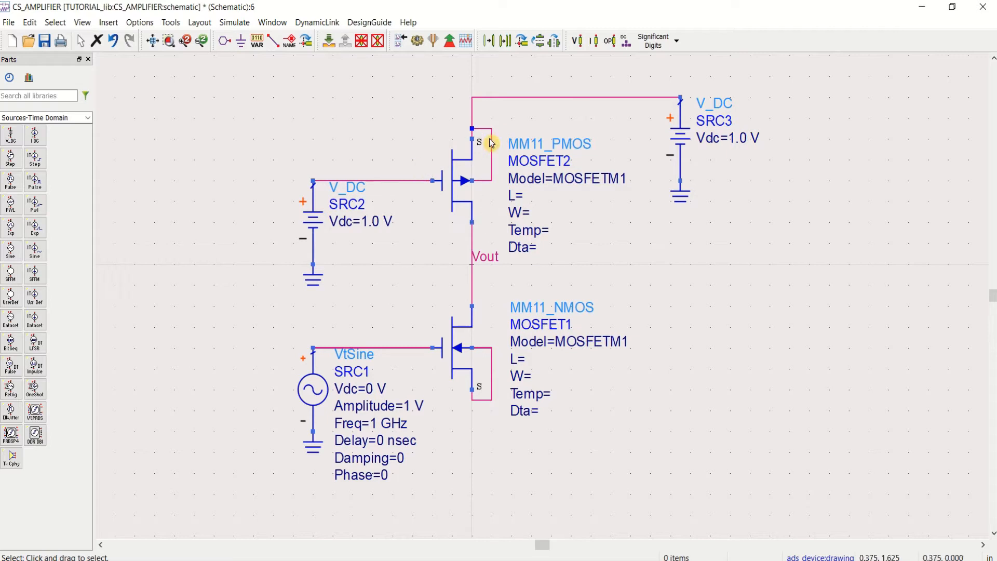
# - Place a VAR equation block above the left DC source and define its variable as Vdc=-5
pyautogui.click(258, 43)
pyautogui.click(264, 117)
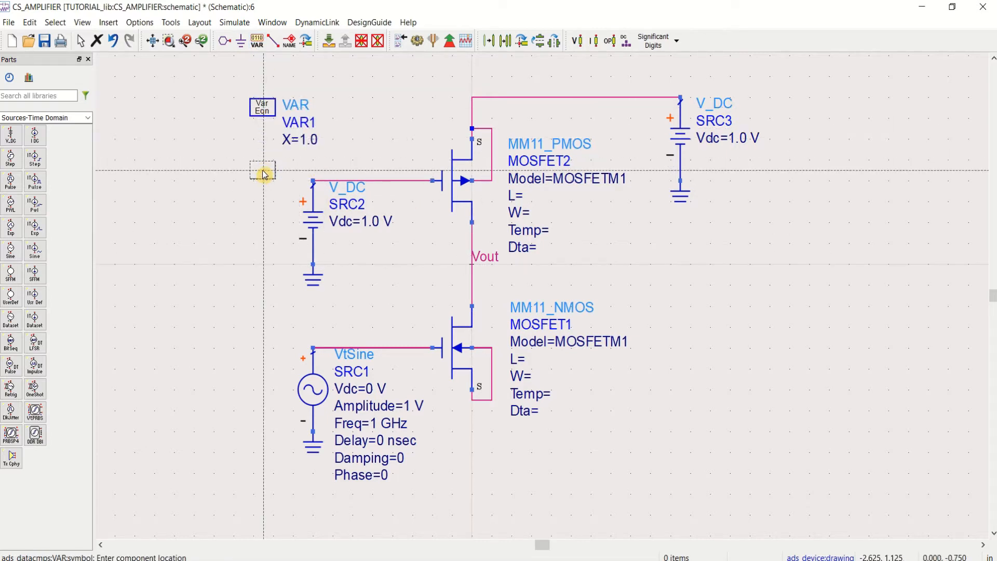
pyautogui.press('Escape')
pyautogui.doubleClick(292, 137)
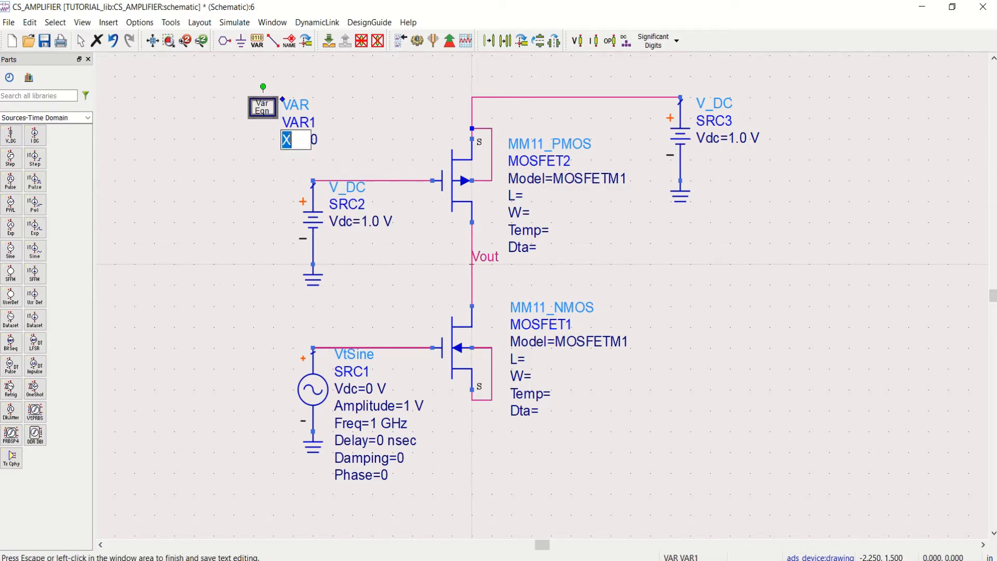
pyautogui.write('Vdc')
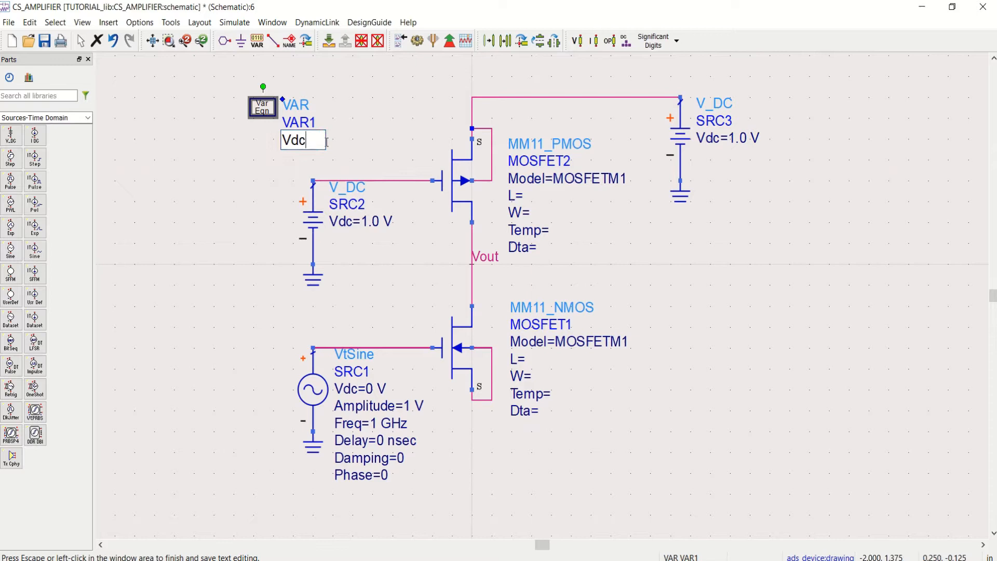
pyautogui.click(356, 139)
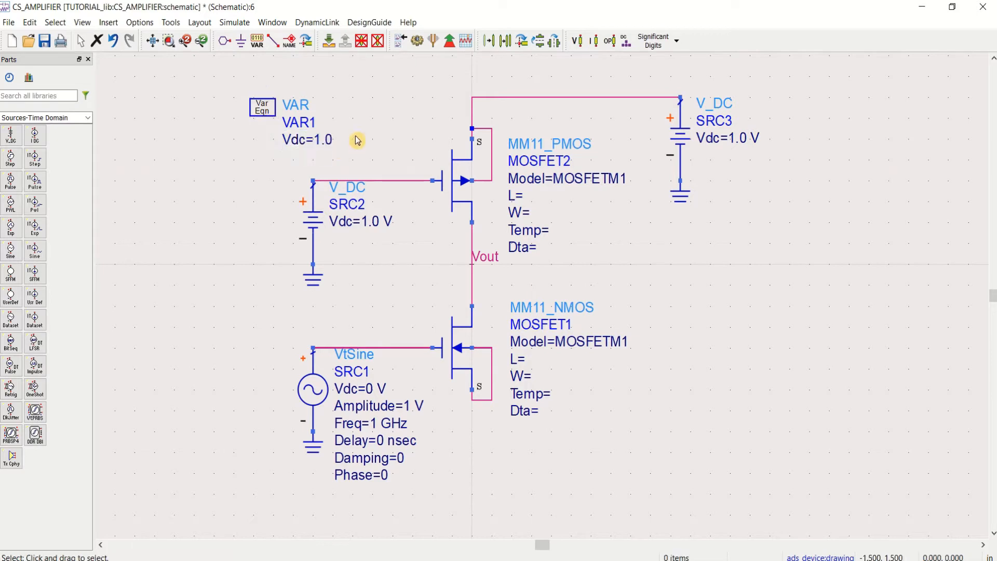
pyautogui.doubleClick(322, 140)
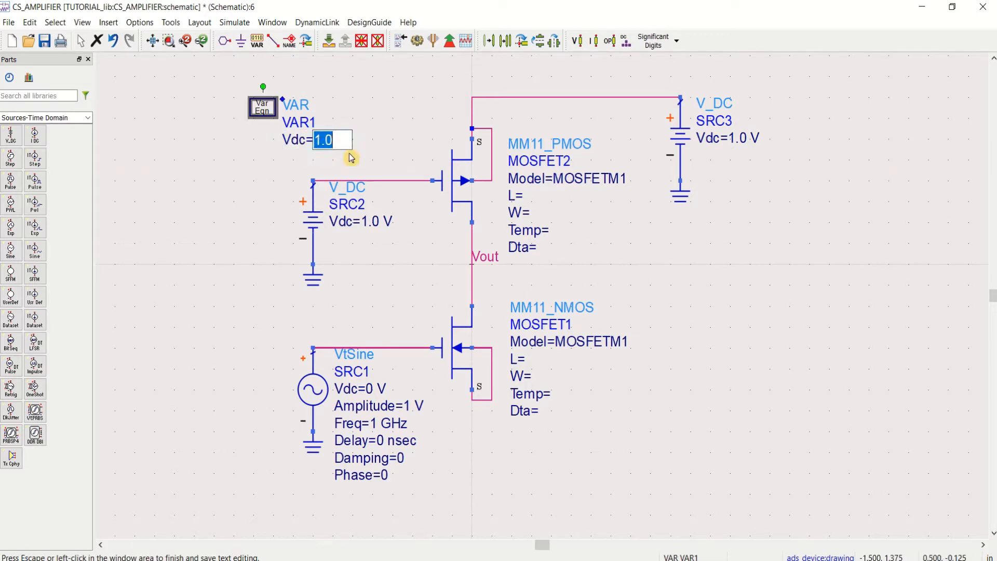
pyautogui.write('-5')
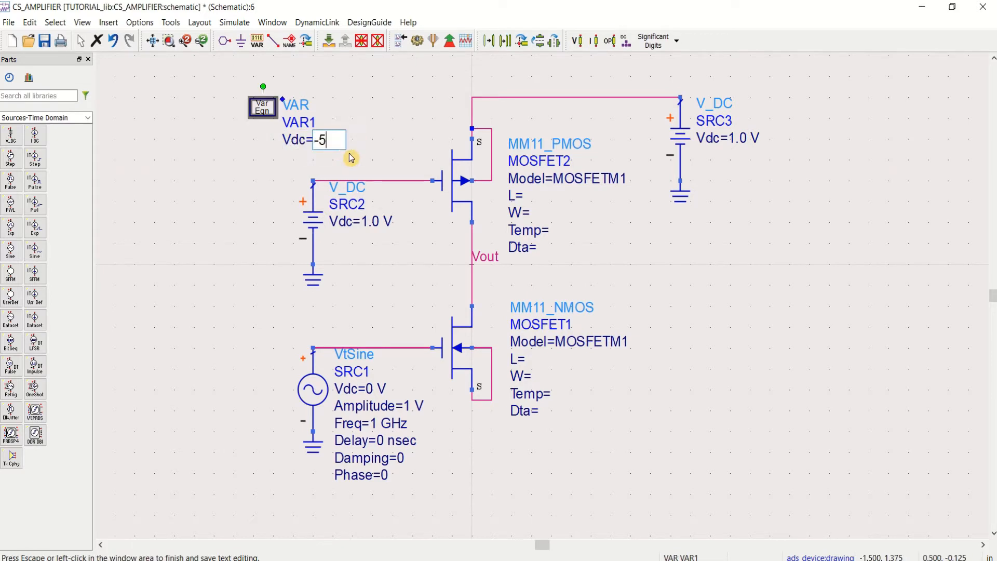
pyautogui.click(373, 147)
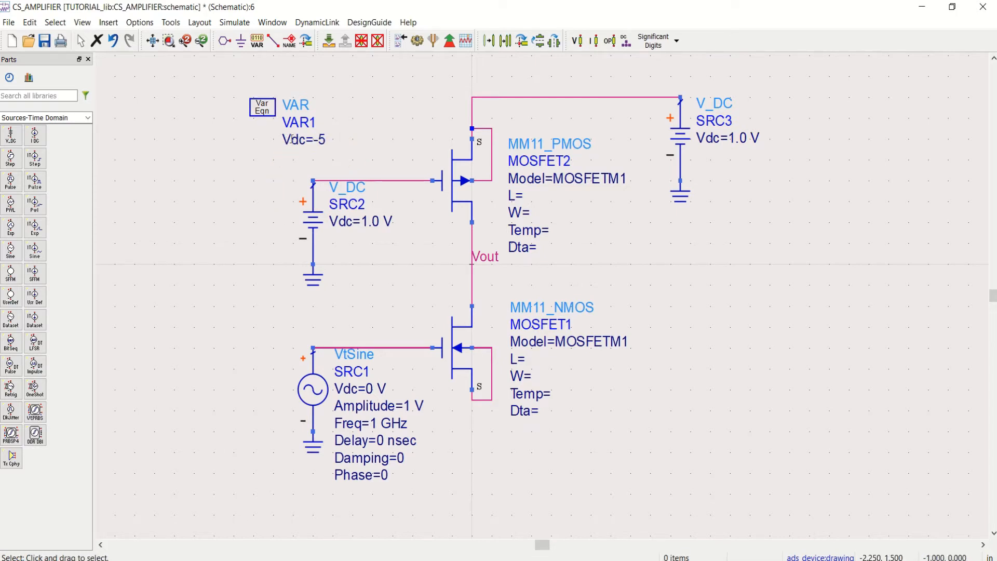
# - Set the PMOS gate's DC source voltage to the variable Vdc and the supply source at the PMOS source terminal to 5 V
pyautogui.click(368, 224)
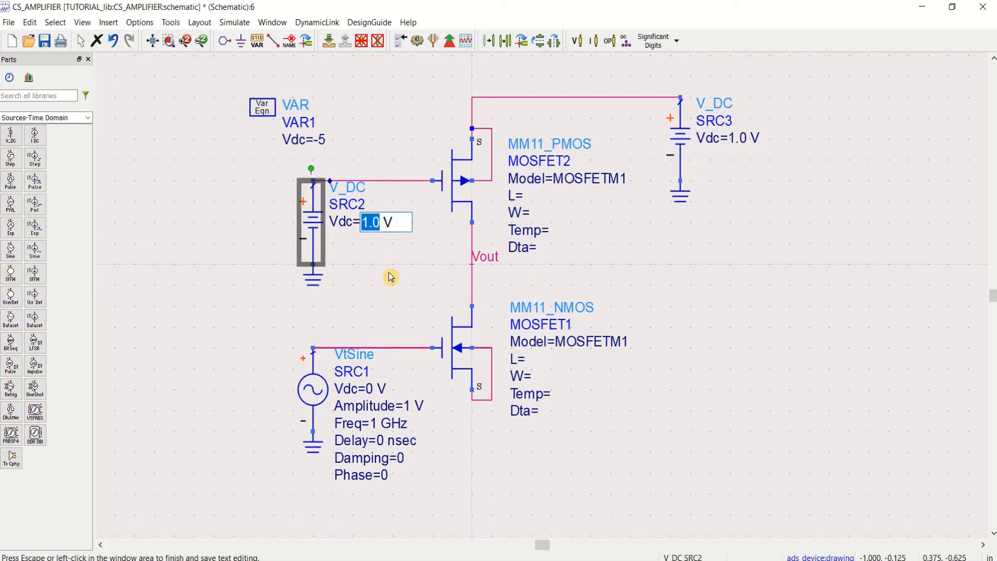
pyautogui.write('Vdc')
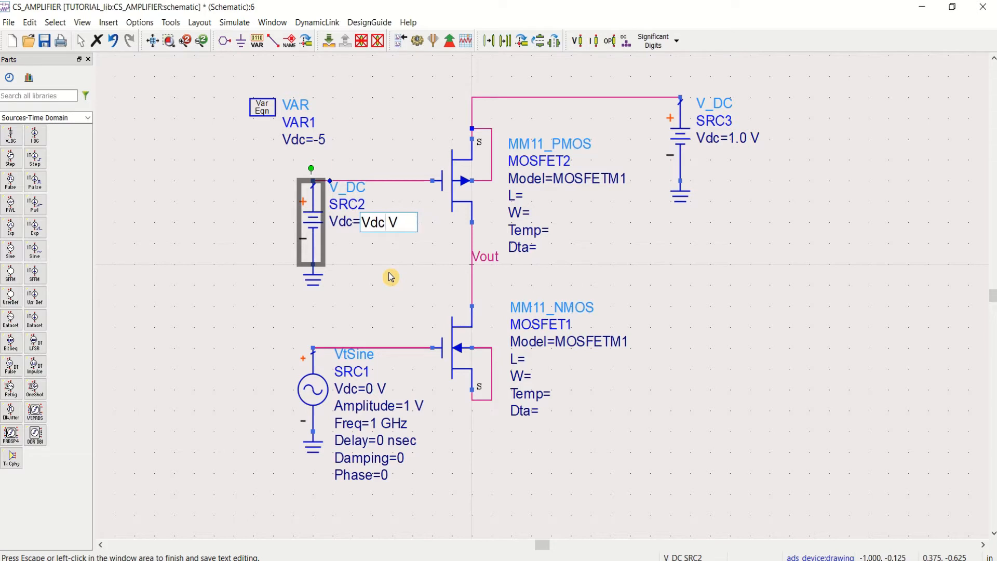
pyautogui.click(391, 277)
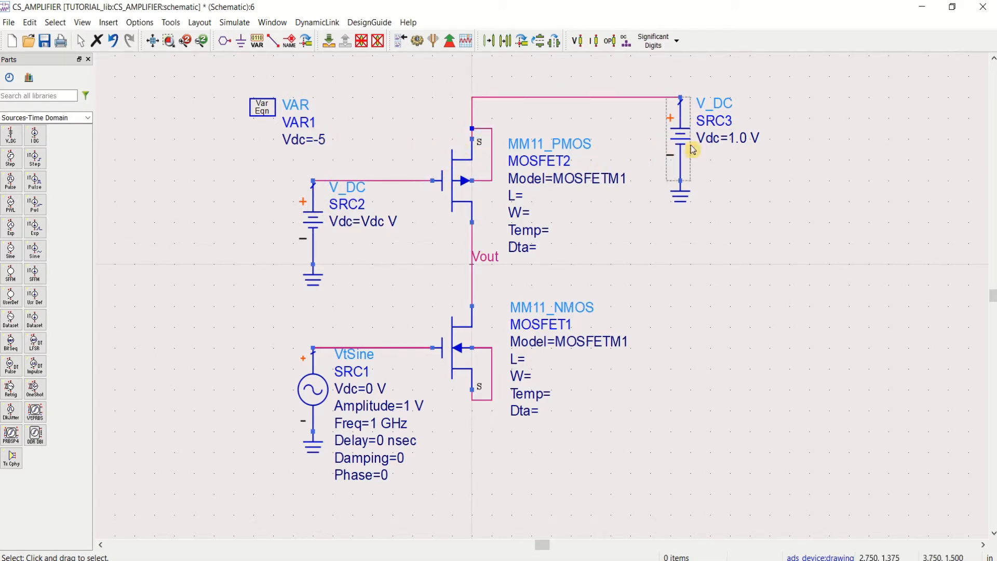
pyautogui.doubleClick(743, 138)
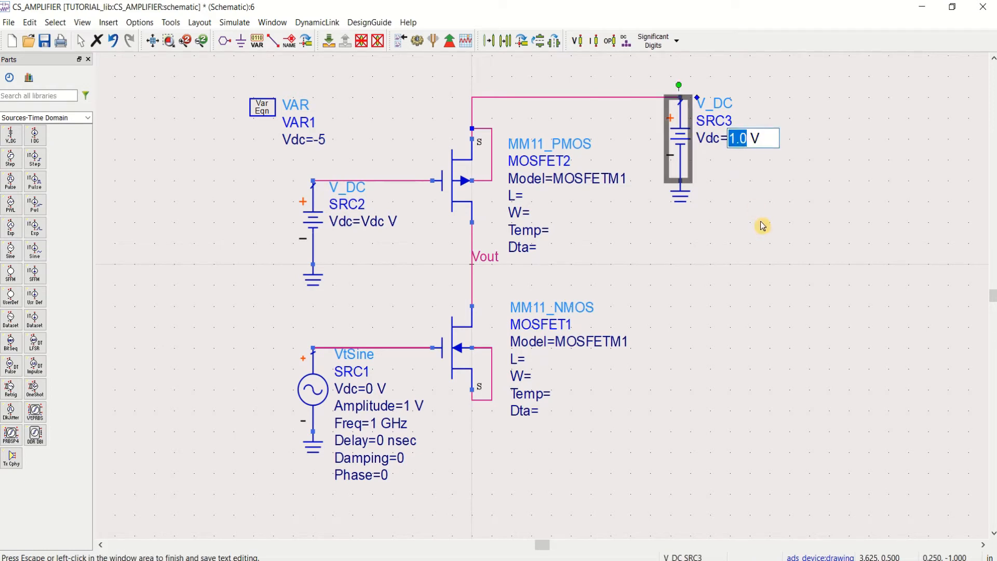
pyautogui.write('5')
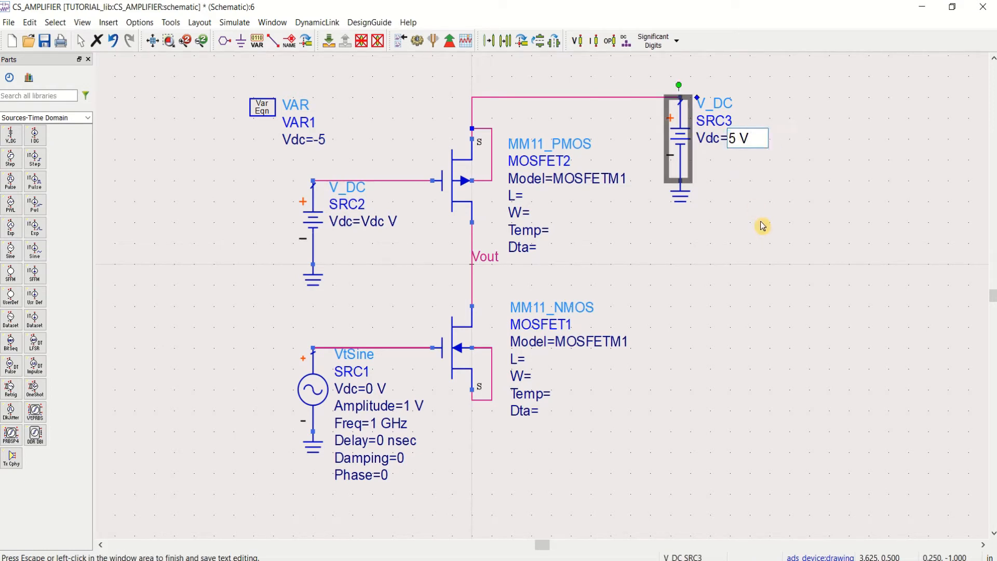
pyautogui.click(760, 221)
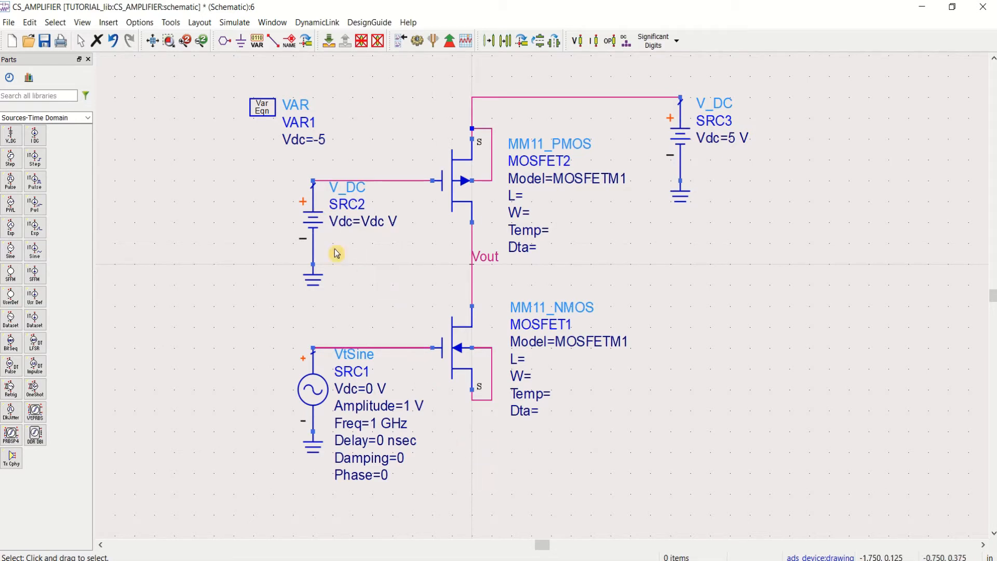
# - Copy the PMOS gate's DC source together with its ground and place the copy directly below the NMOS source terminal
pyautogui.click(314, 224)
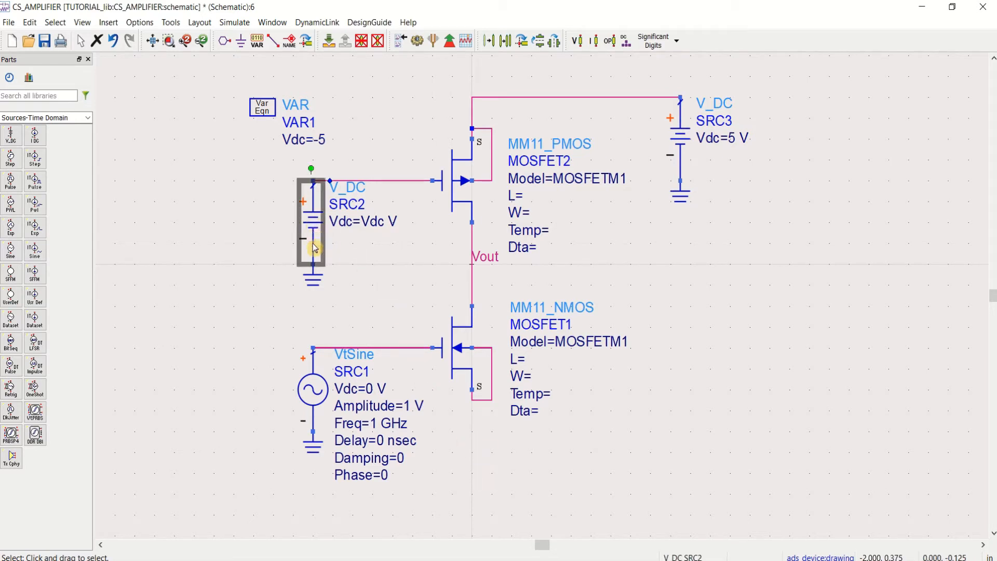
pyautogui.keyDown('ctrl'); pyautogui.click(313, 281); pyautogui.keyUp('ctrl')
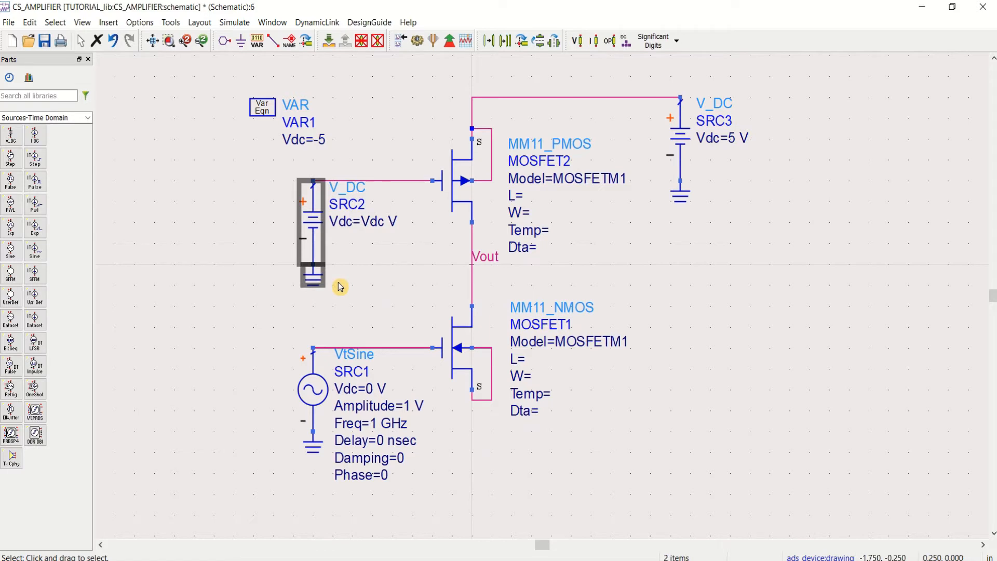
pyautogui.click(468, 486)
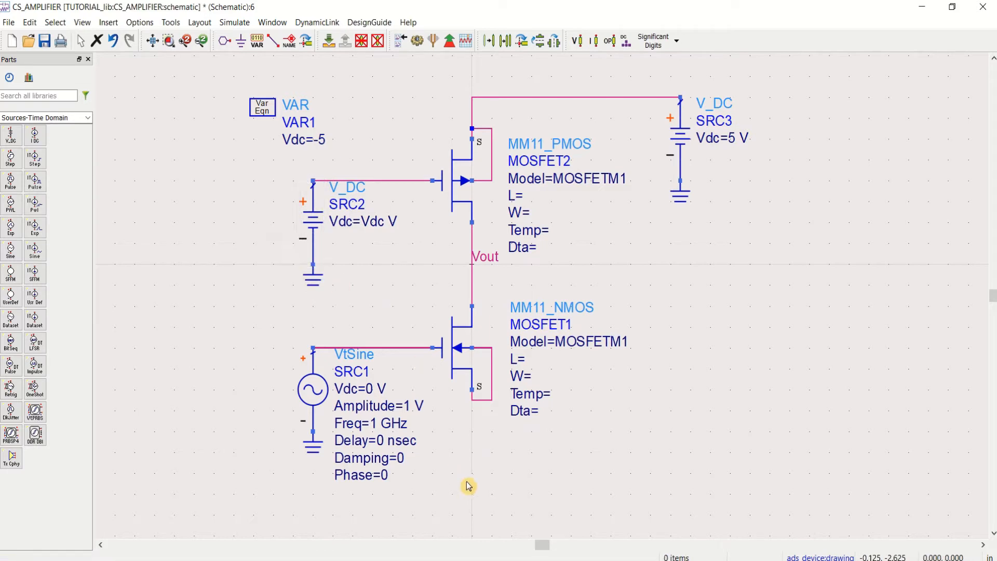
pyautogui.hotkey('ctrl', 'v')
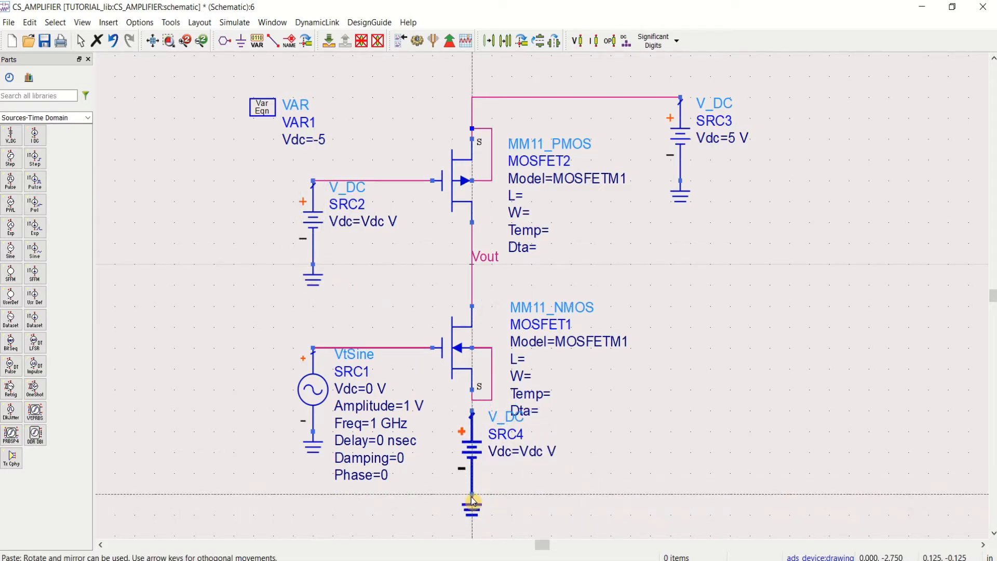
pyautogui.click(471, 497)
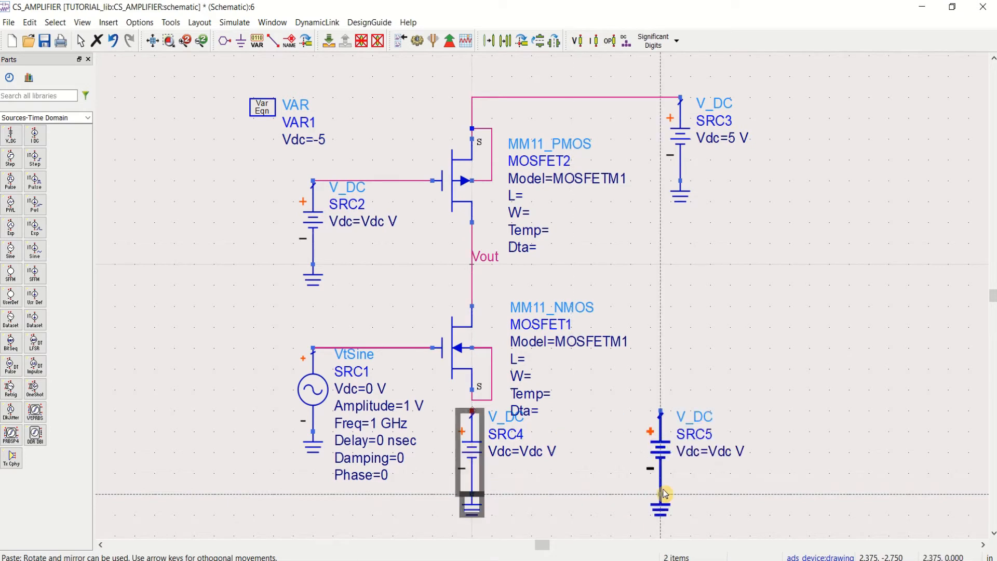
pyautogui.press('Escape')
pyautogui.click(666, 492)
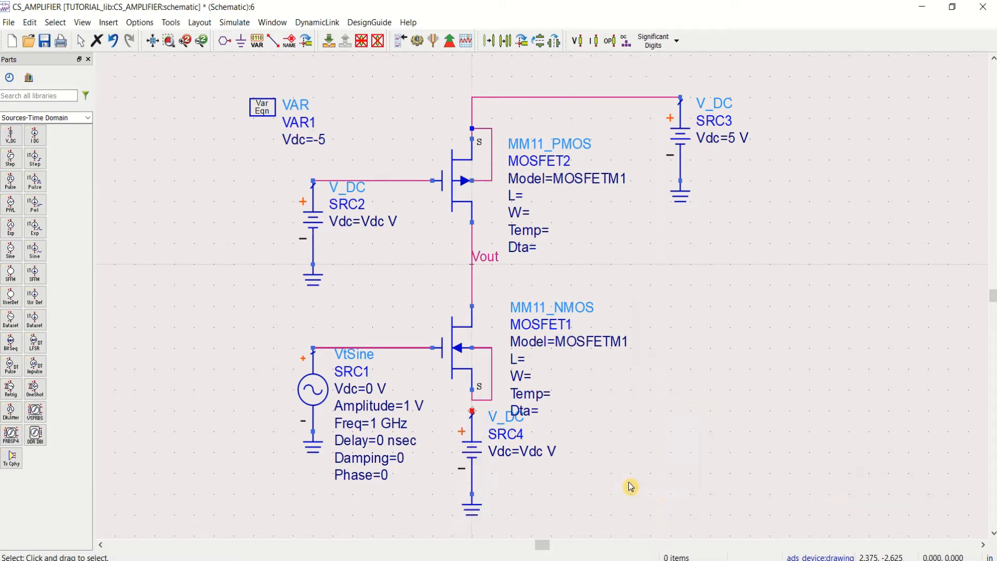
pyautogui.doubleClick(524, 455)
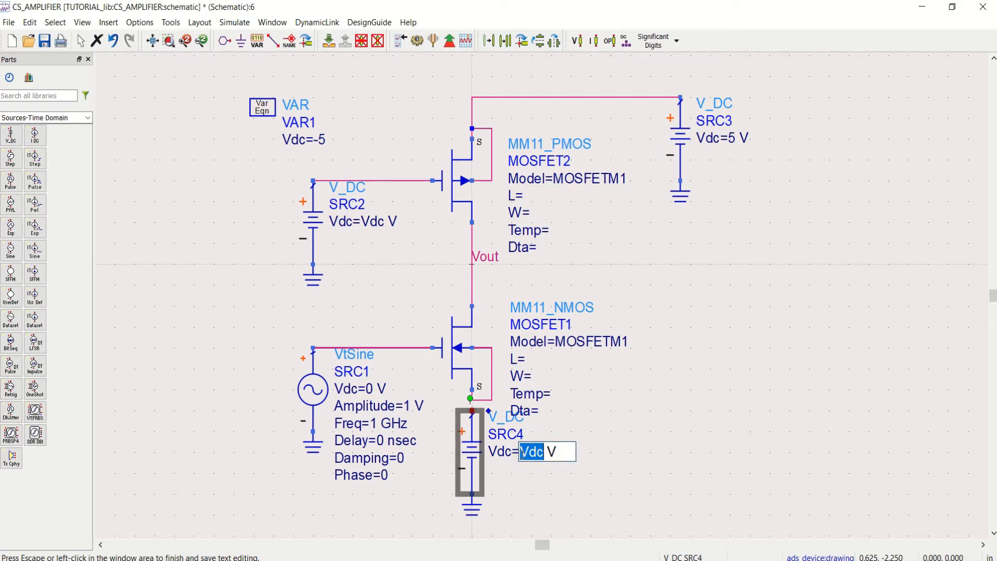
pyautogui.click(579, 448)
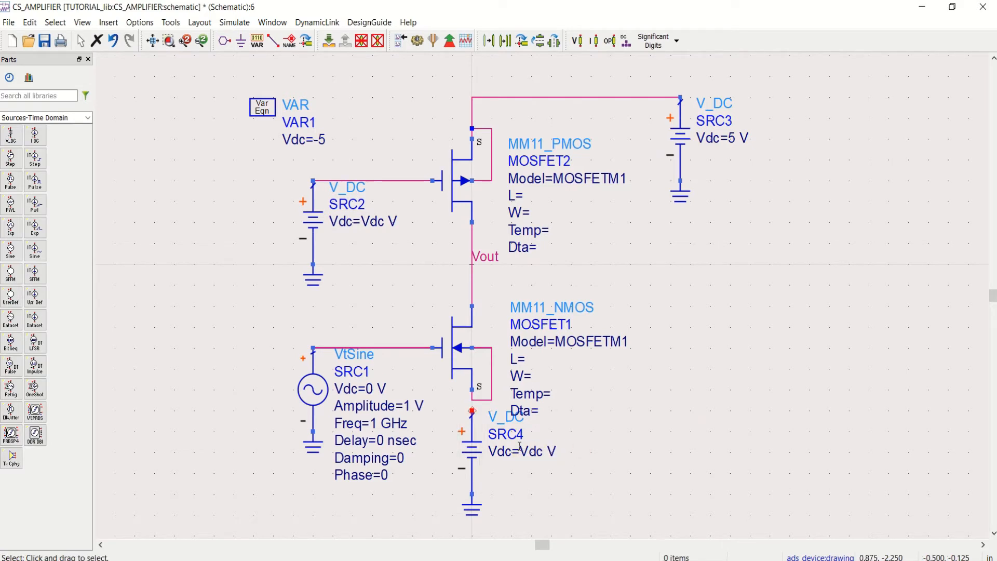
pyautogui.click(318, 140)
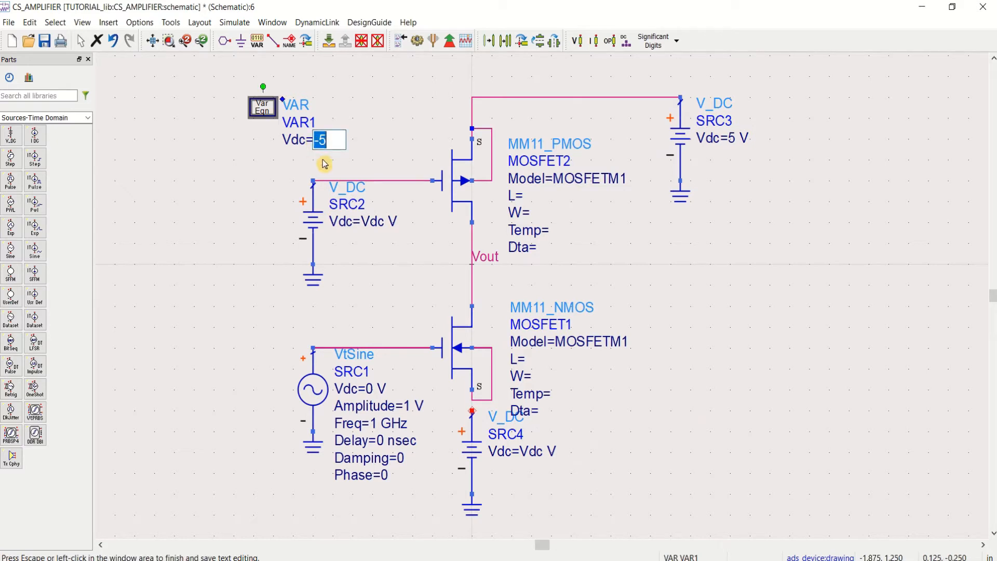
pyautogui.click(653, 404)
# - Wire the NMOS source and body connection to the positive terminal of the DC source below it
pyautogui.click(271, 46)
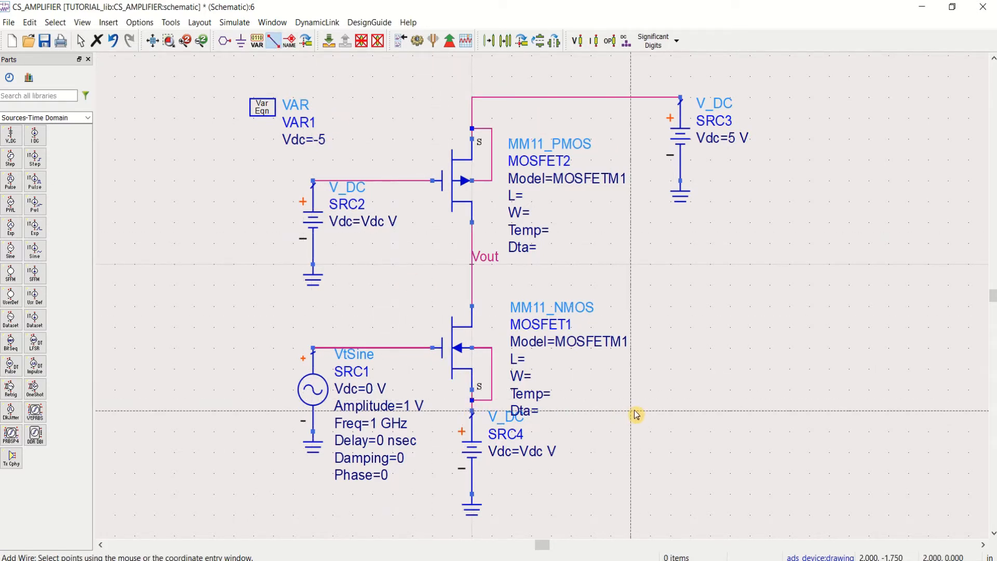
pyautogui.press('Escape')
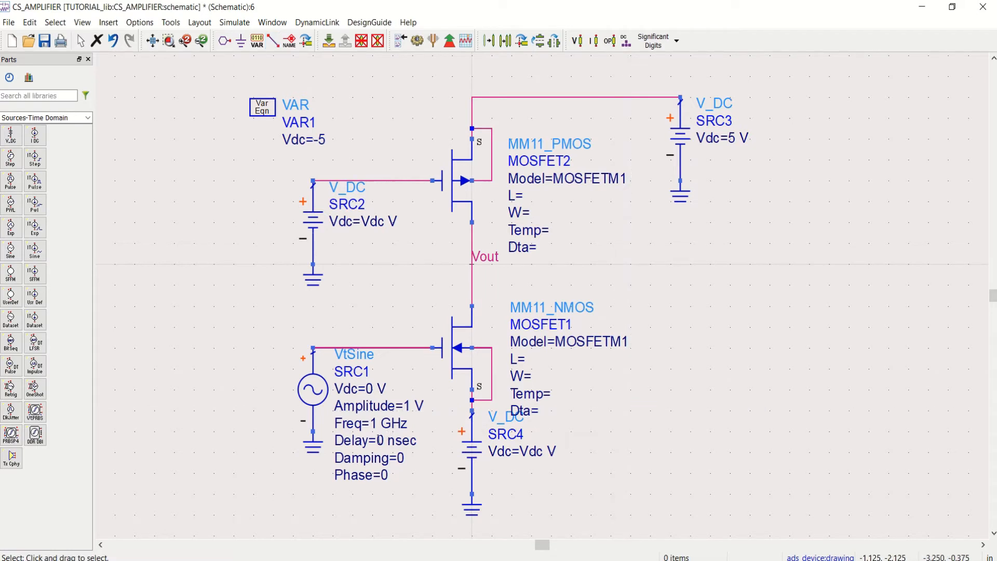
# - Shift the sine source down and the lower DC source up, and reposition their ground symbols beneath them
pyautogui.moveTo(313, 400); pyautogui.dragTo(313, 421)
pyautogui.moveTo(477, 460); pyautogui.dragTo(473, 445)
pyautogui.click(518, 480)
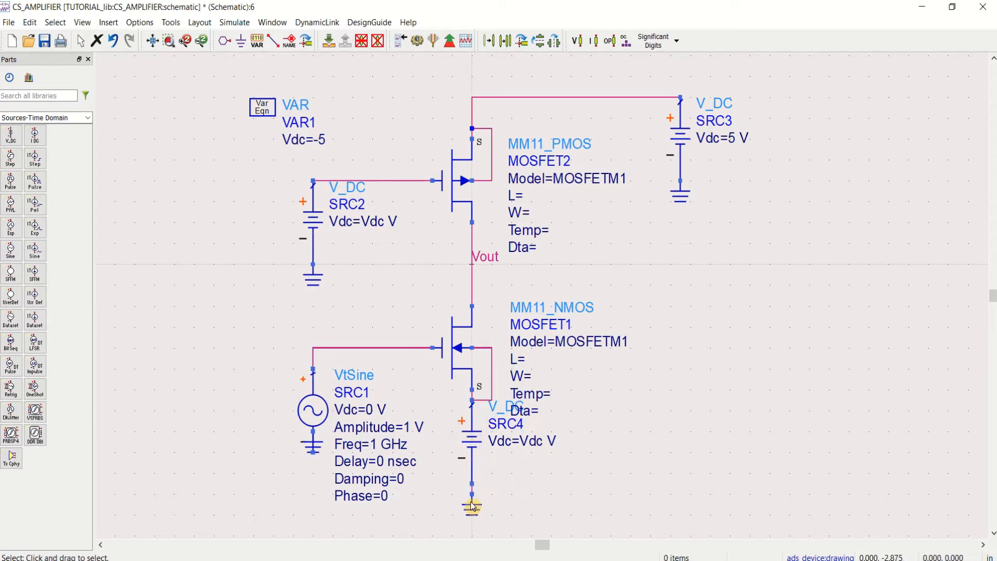
pyautogui.moveTo(472, 504); pyautogui.dragTo(472, 493)
pyautogui.click(568, 485)
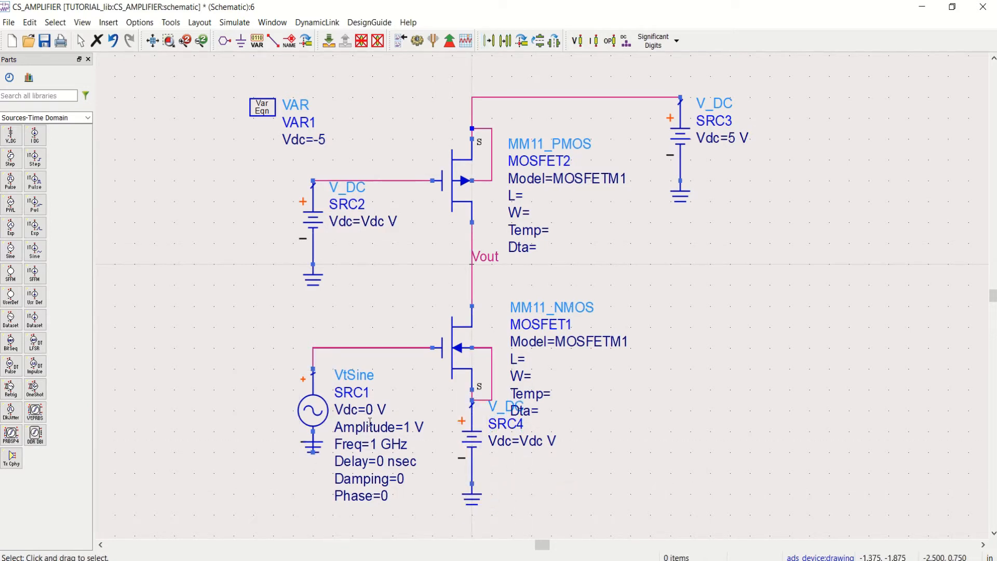
pyautogui.moveTo(315, 450); pyautogui.dragTo(313, 499)
pyautogui.click(277, 490)
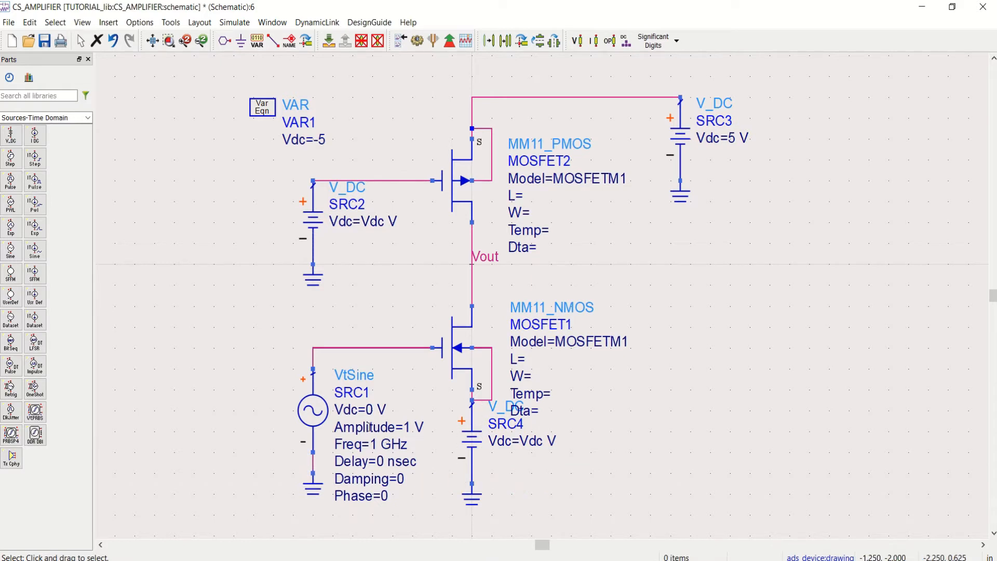
# - Set the sine source's amplitude to 5 mV and its frequency to 1 kHz
pyautogui.doubleClick(408, 430)
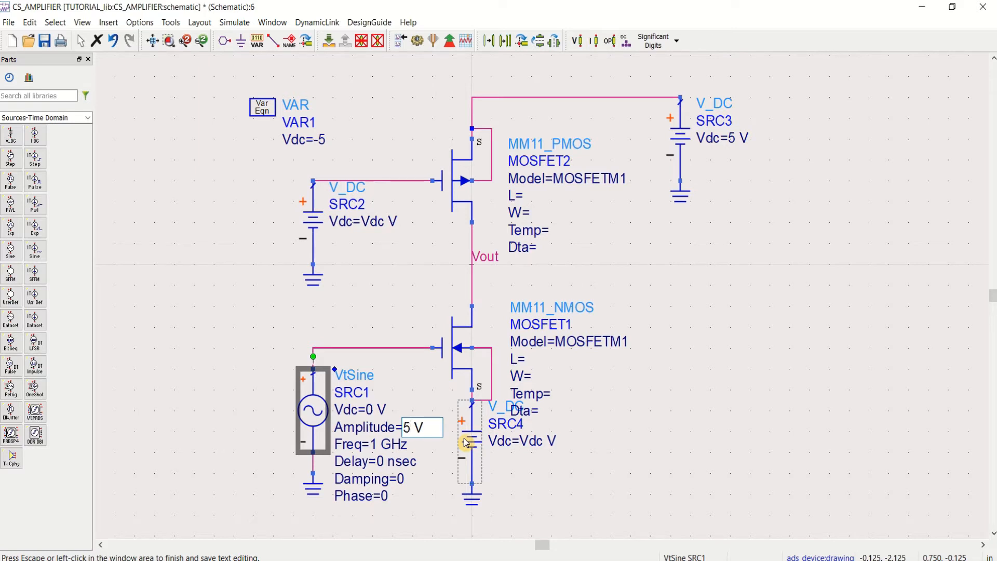
pyautogui.click(419, 430)
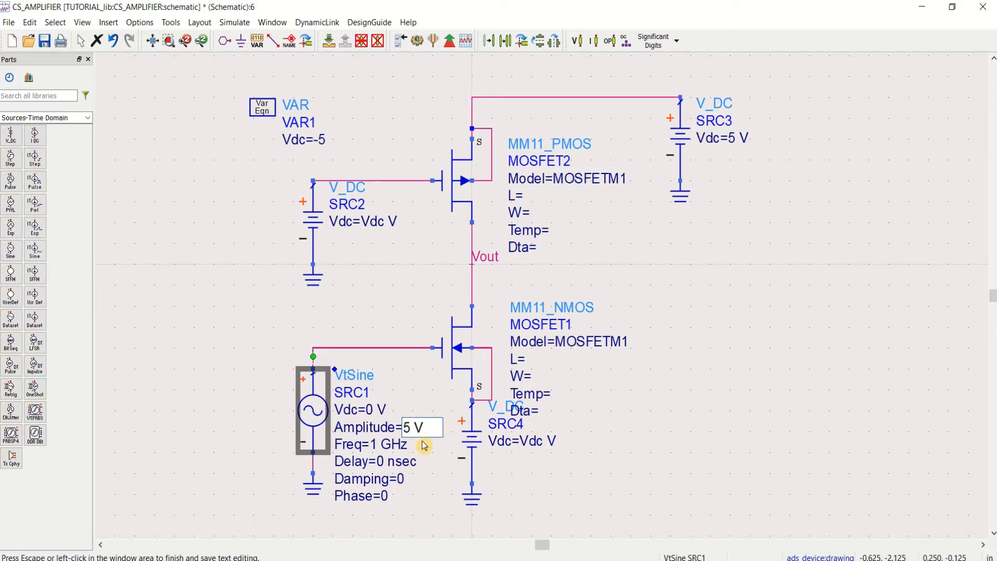
pyautogui.write('m')
pyautogui.click(570, 494)
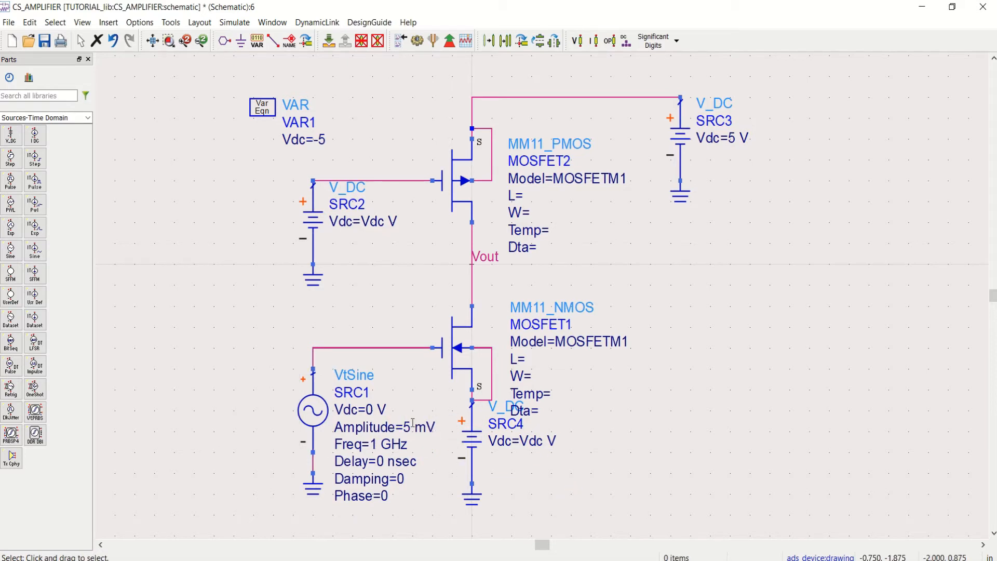
pyautogui.doubleClick(387, 445)
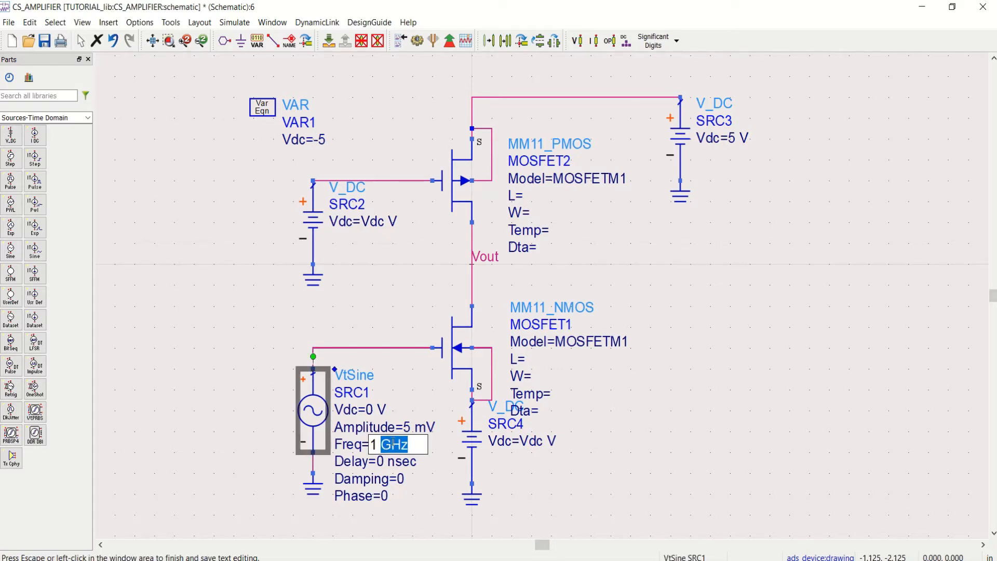
pyautogui.moveTo(391, 445); pyautogui.dragTo(383, 444)
pyautogui.write('K')
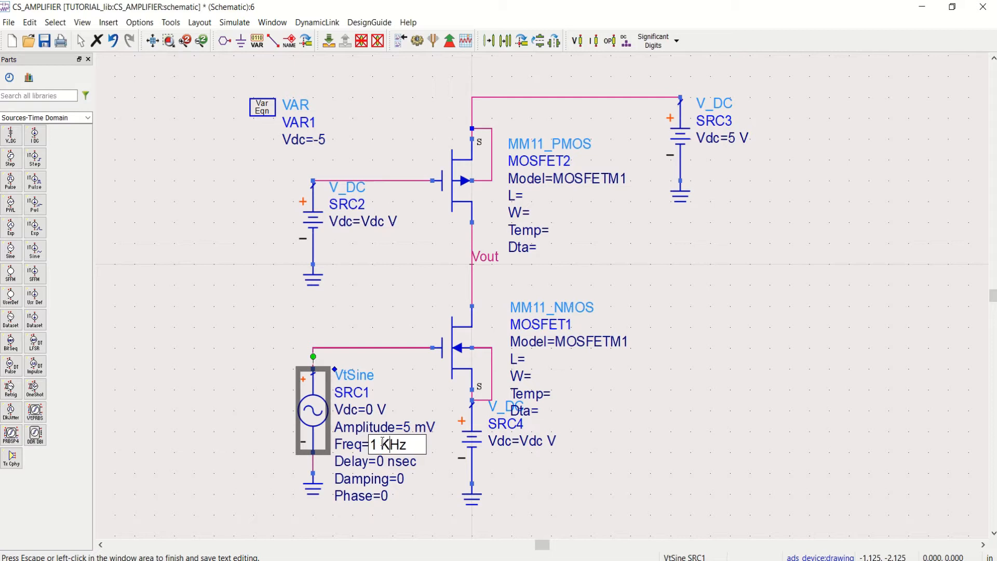
pyautogui.click(419, 505)
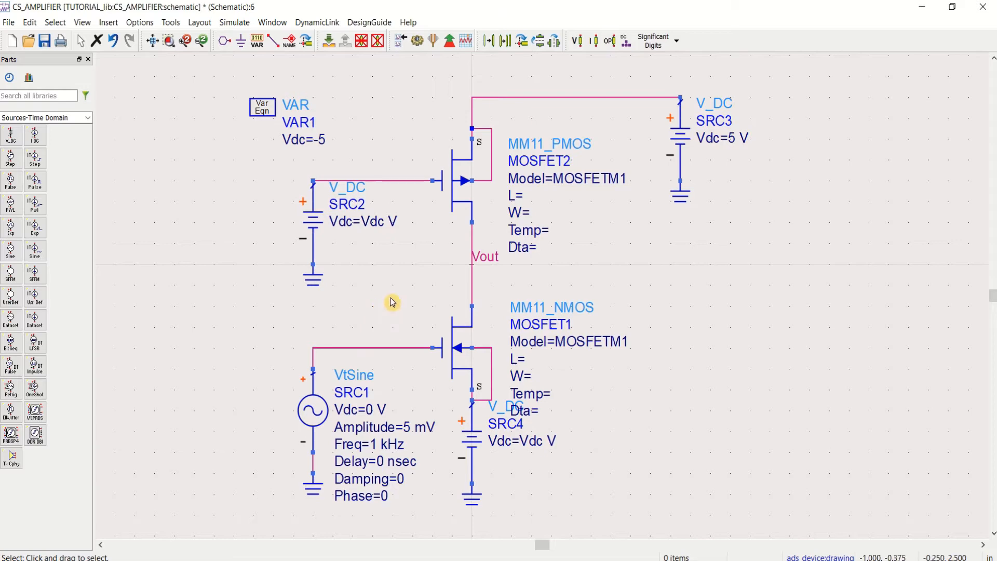
# - Move the NMOS, its sine and DC sources, wires and grounds up closer to the PMOS and reposition the Vout label between the transistors
pyautogui.moveTo(651, 526); pyautogui.dragTo(239, 298)
pyautogui.click(239, 298)
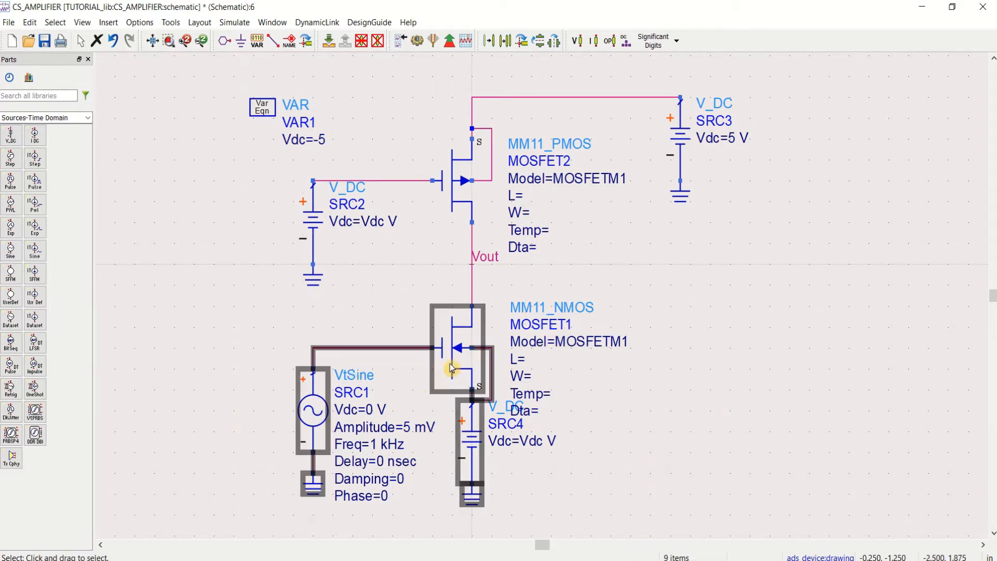
pyautogui.moveTo(452, 369); pyautogui.dragTo(456, 327)
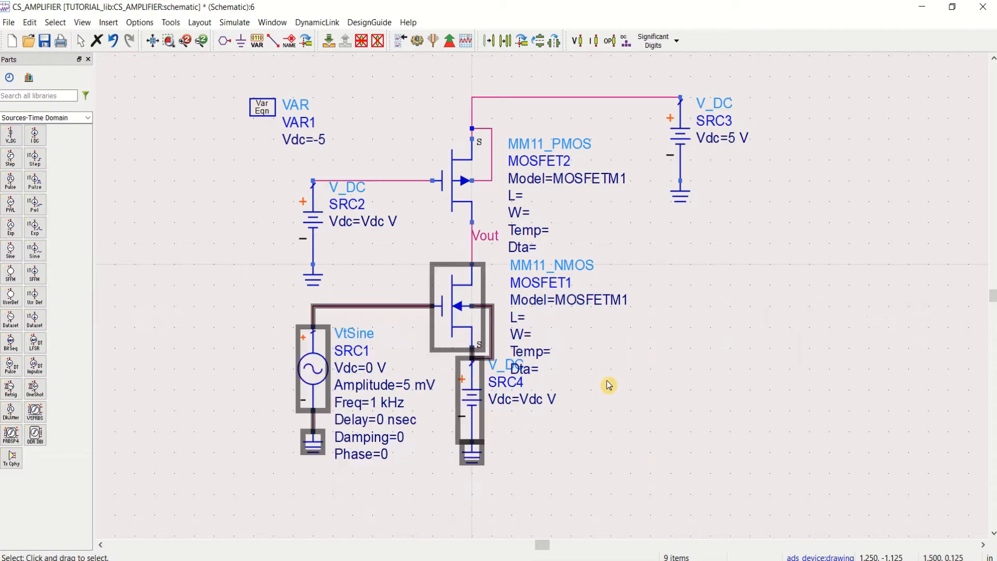
pyautogui.click(656, 414)
pyautogui.moveTo(483, 244); pyautogui.dragTo(483, 253)
pyautogui.click(702, 355)
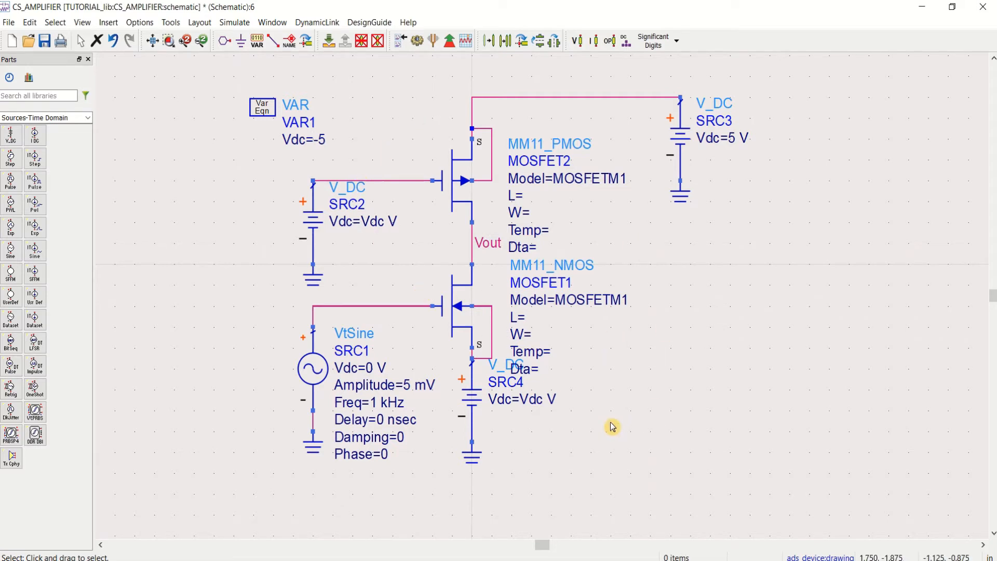
pyautogui.click(161, 45)
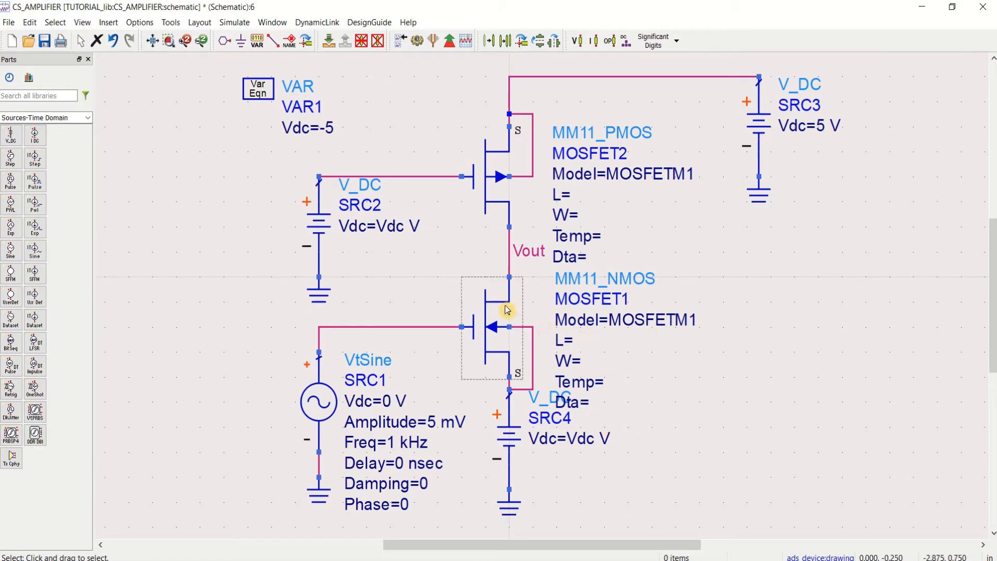
pyautogui.click(482, 318)
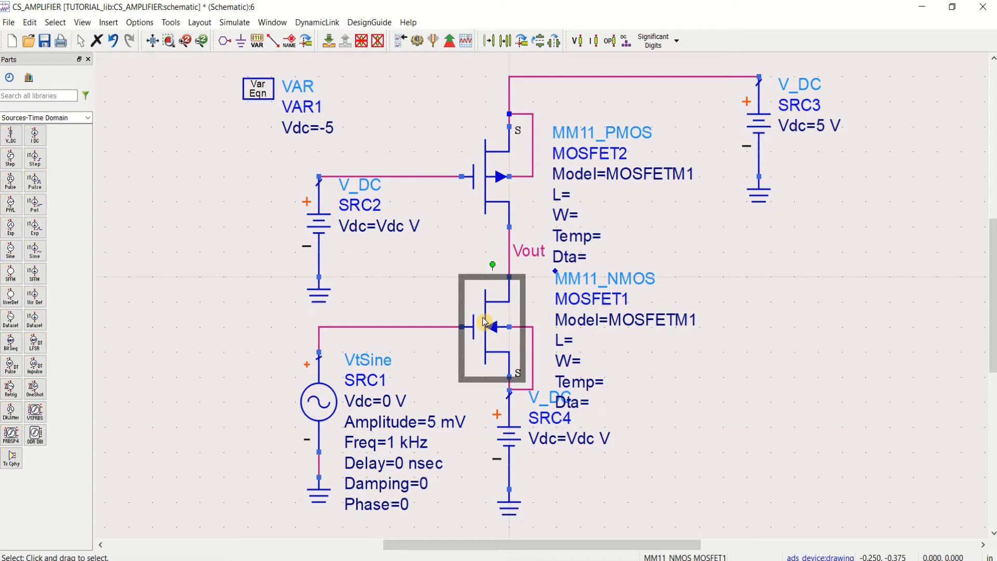
pyautogui.click(493, 181)
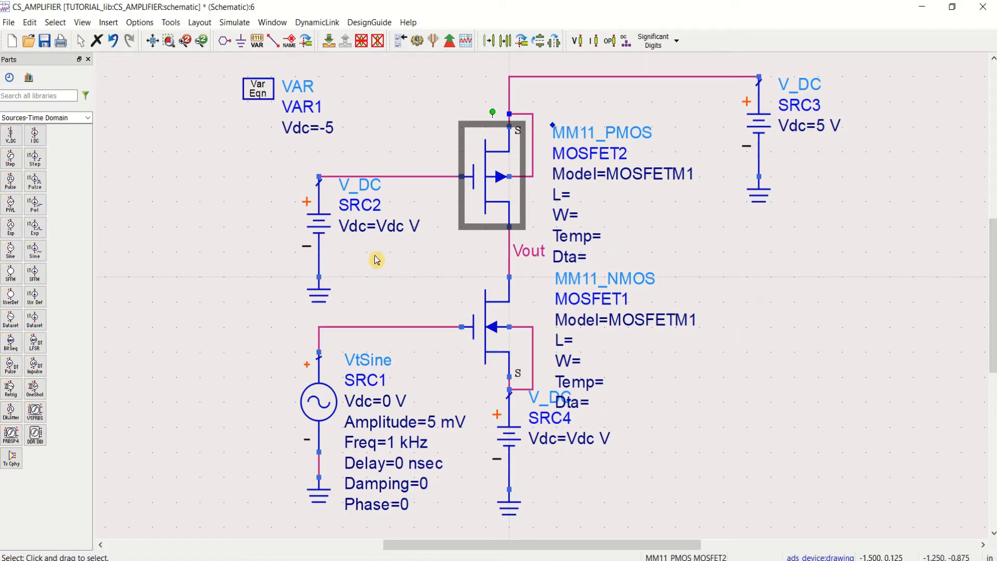
pyautogui.click(245, 211)
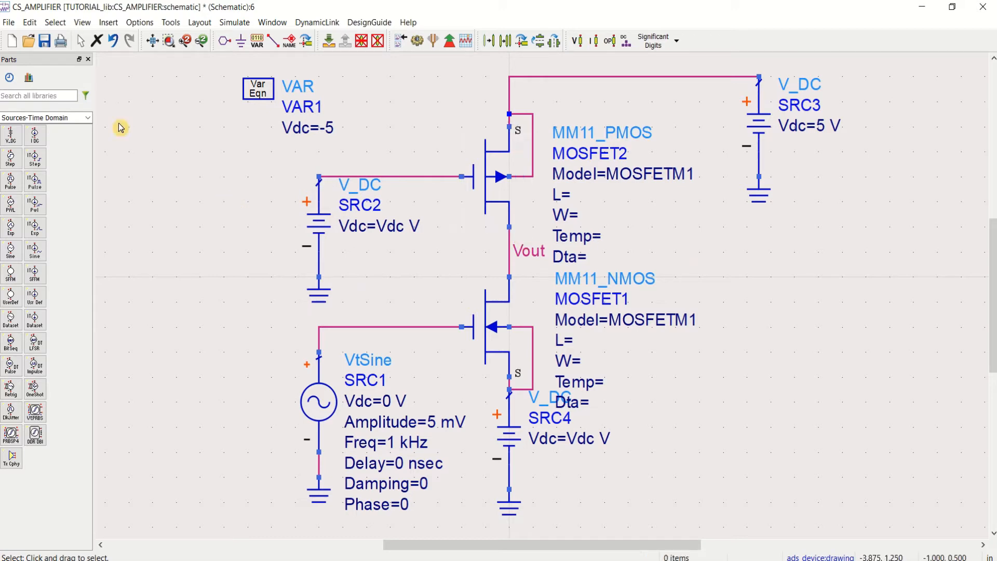
# - Place a NetlistInclude component in the empty area beside the NMOS and shift it slightly farther from the transistor
pyautogui.click(46, 95)
pyautogui.write('net')
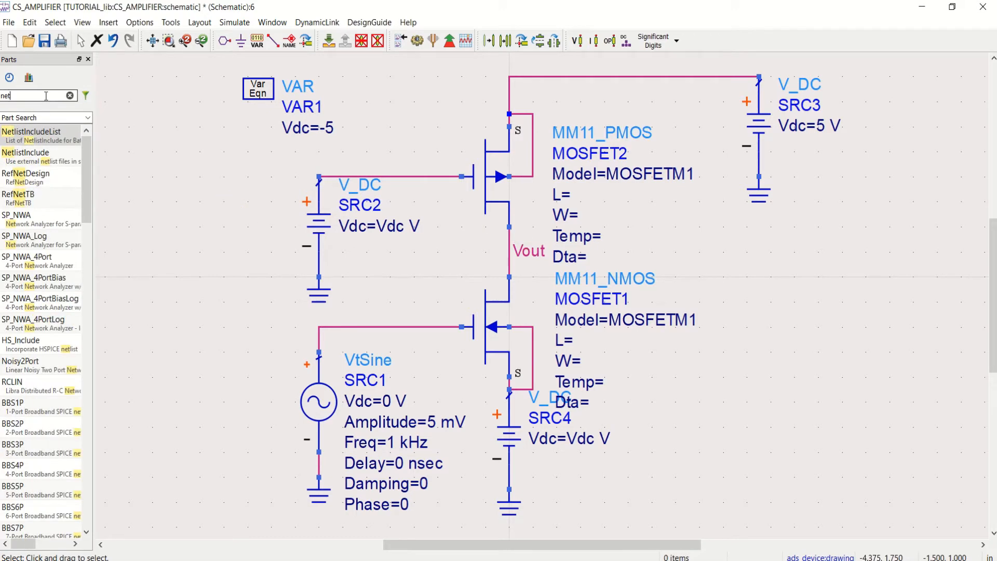
pyautogui.write('lis')
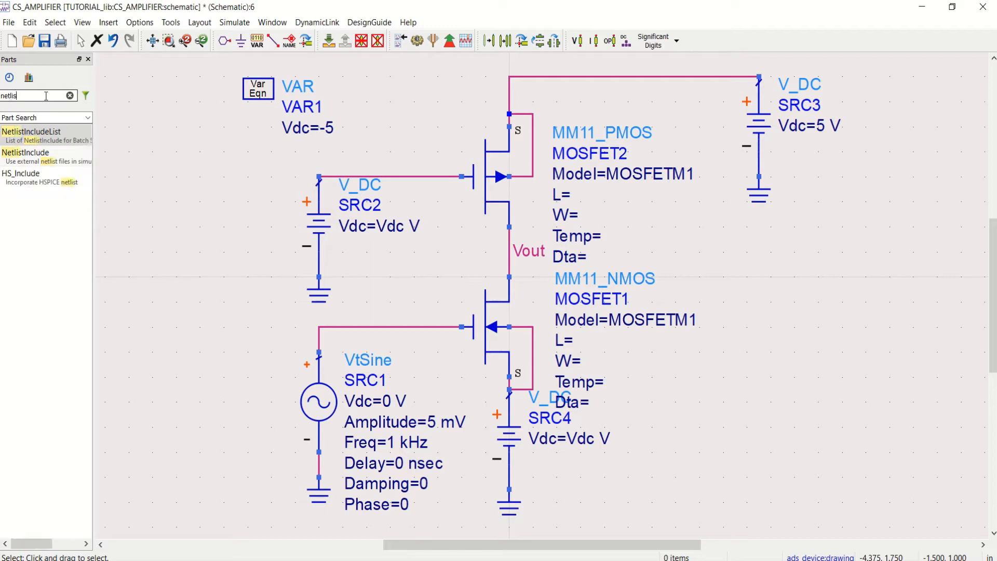
pyautogui.write('t')
pyautogui.click(31, 133)
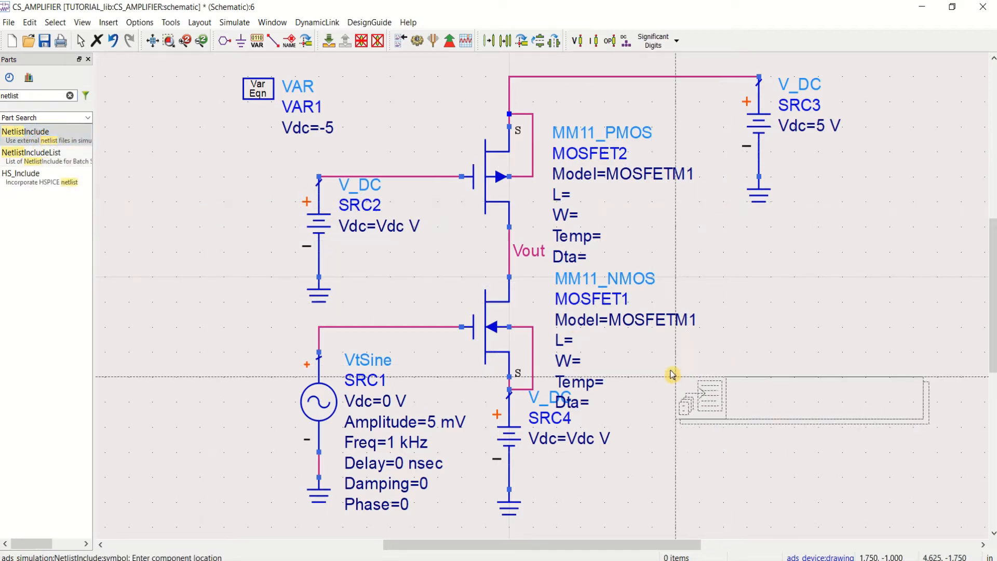
pyautogui.click(696, 382)
pyautogui.press('Escape')
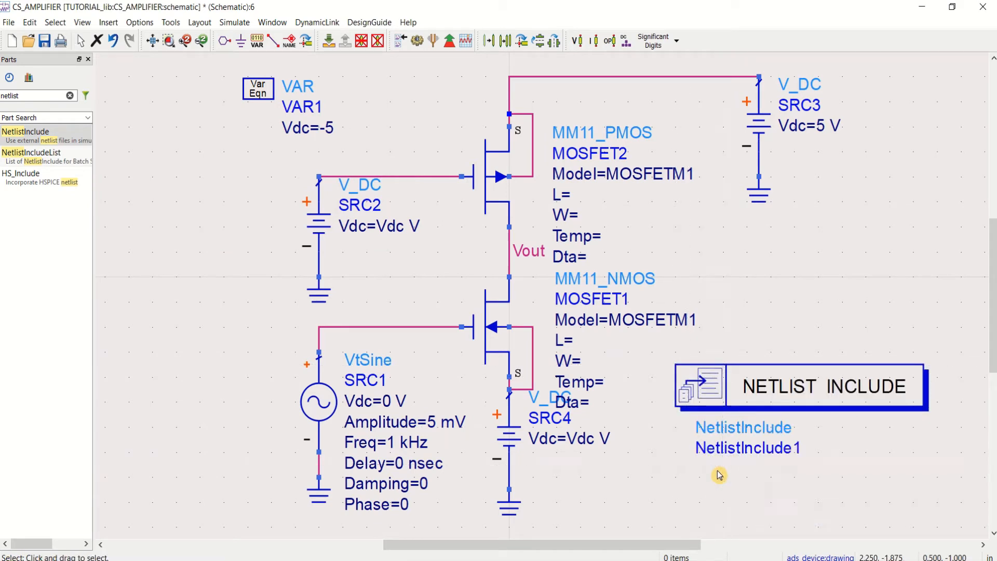
pyautogui.scroll(-1, 770, 469)
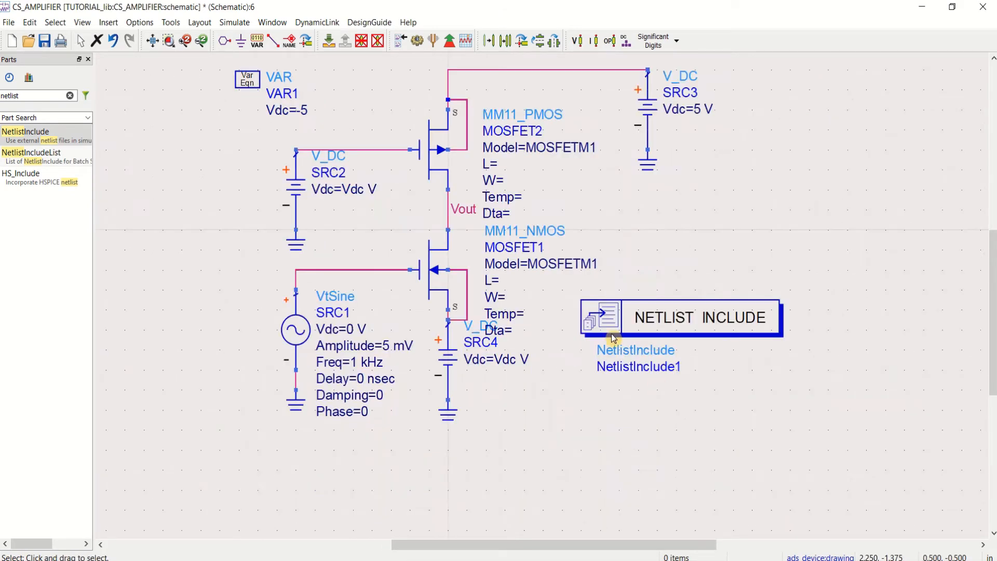
pyautogui.moveTo(666, 323); pyautogui.dragTo(684, 363)
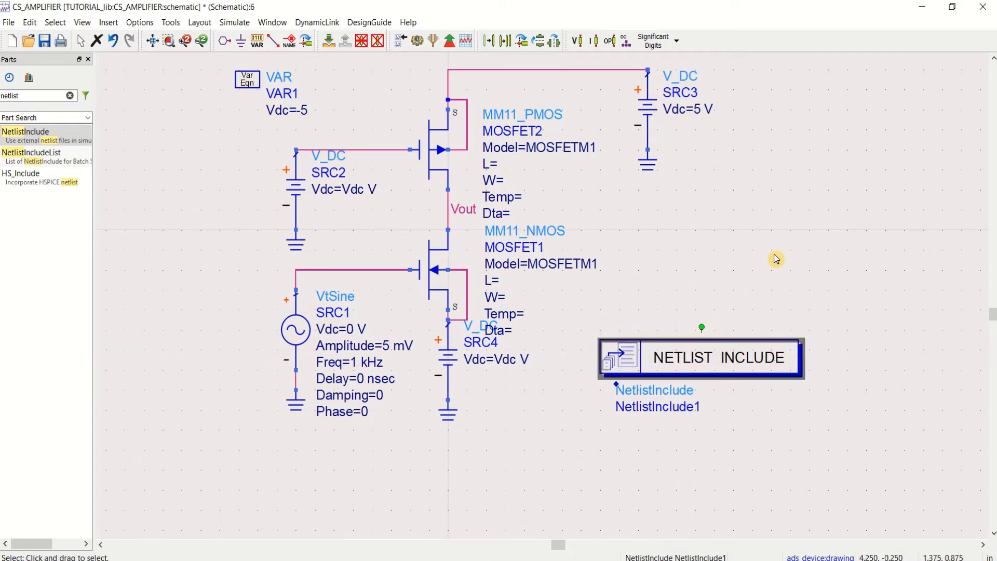
# - Set the NetlistInclude component's included file to ibm_013um_model from the Desktop folder and apply the change
pyautogui.doubleClick(706, 360)
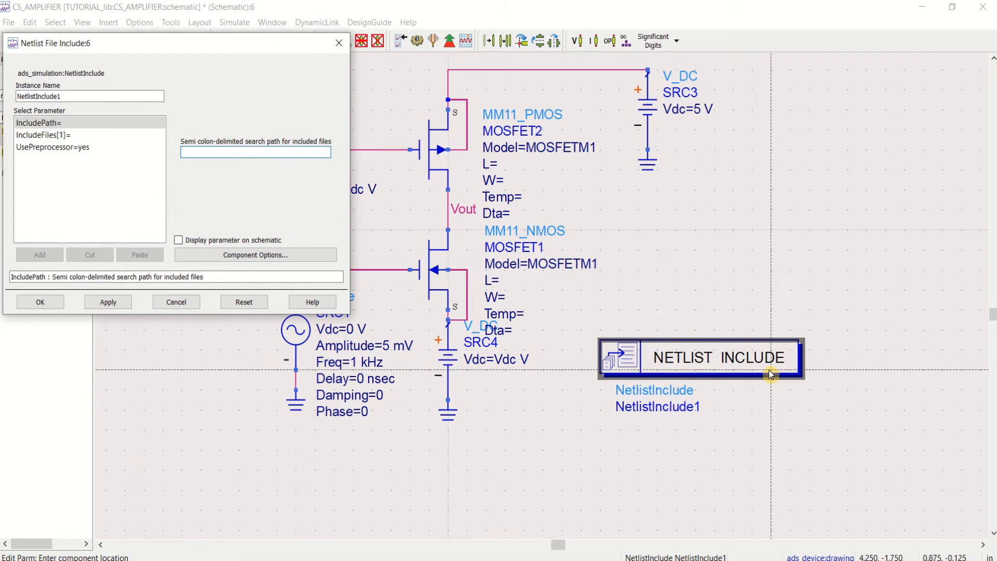
pyautogui.click(62, 136)
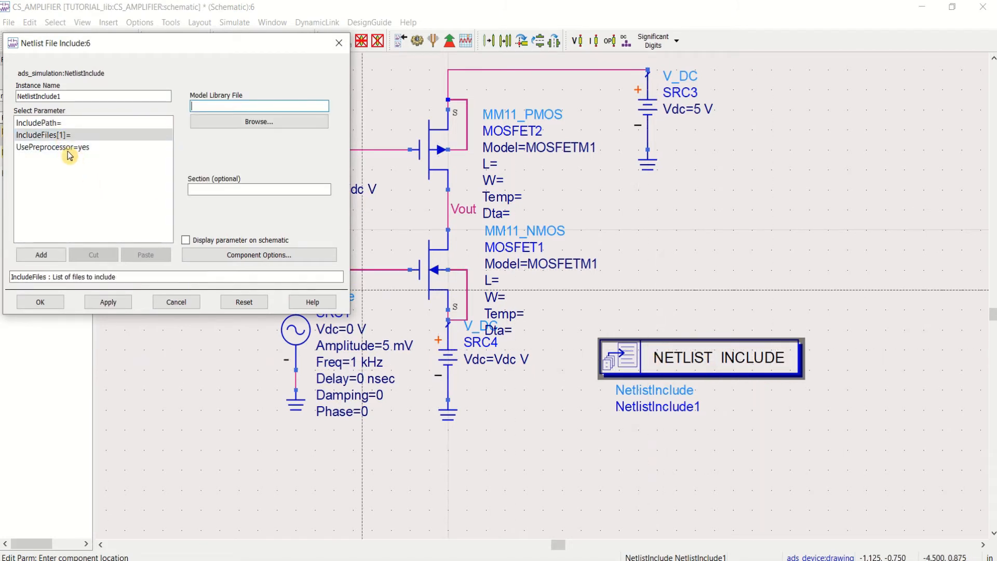
pyautogui.click(269, 129)
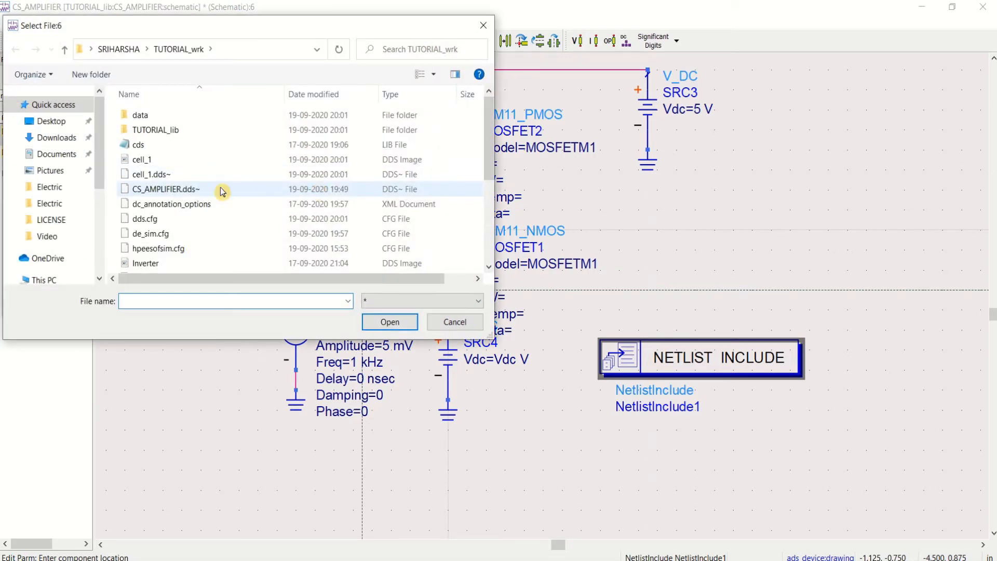
pyautogui.click(52, 121)
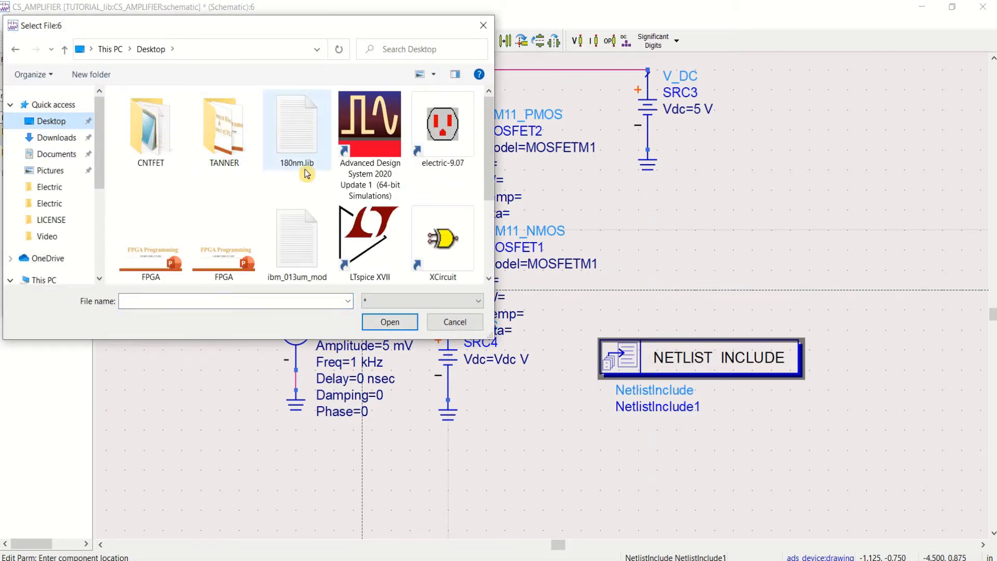
pyautogui.click(308, 286)
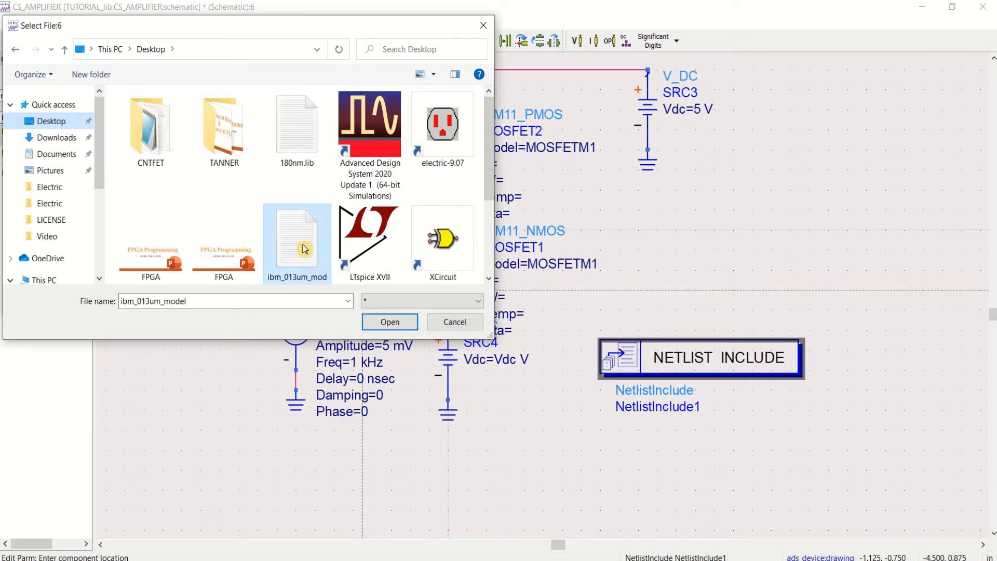
pyautogui.click(390, 322)
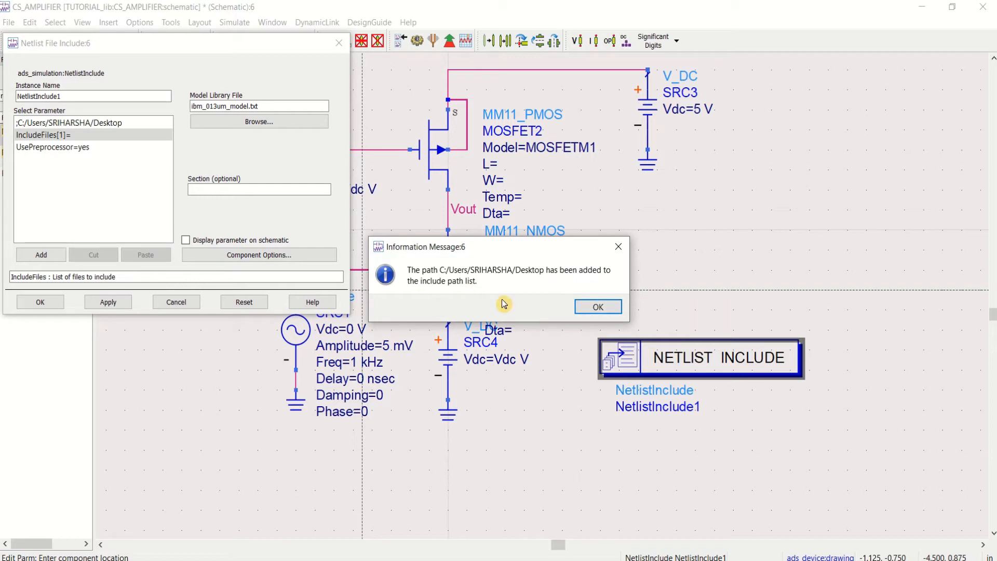
pyautogui.click(598, 307)
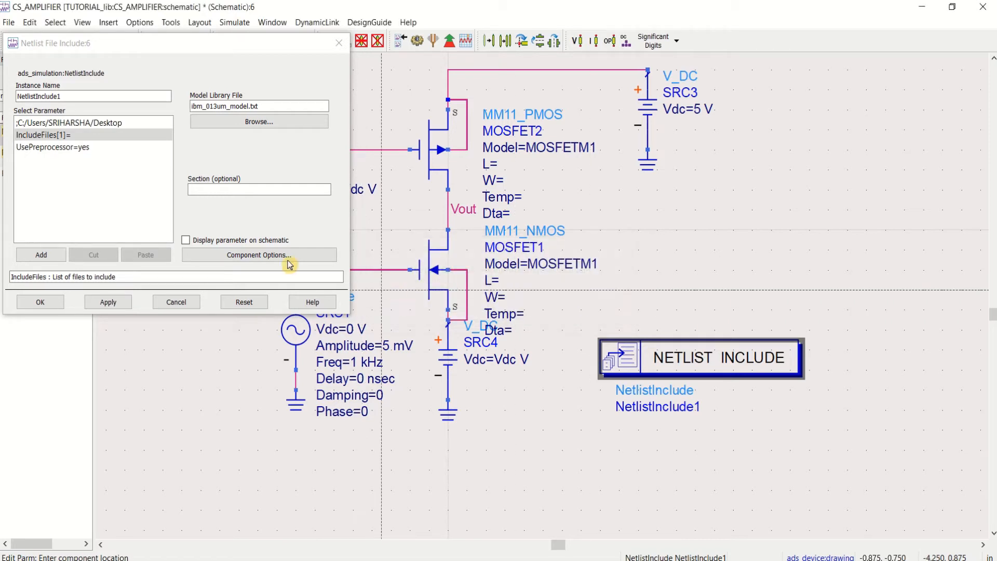
pyautogui.click(108, 303)
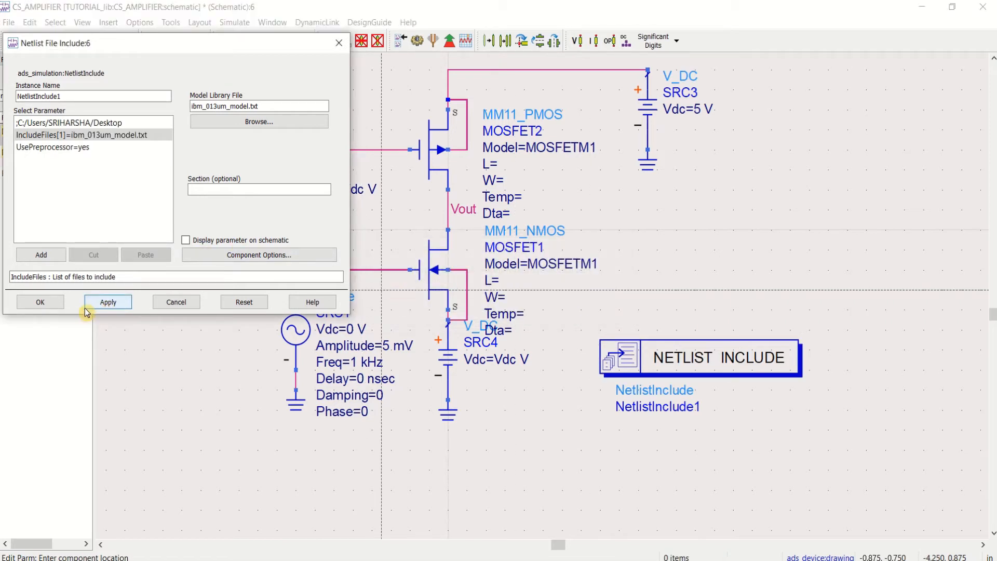
pyautogui.click(46, 305)
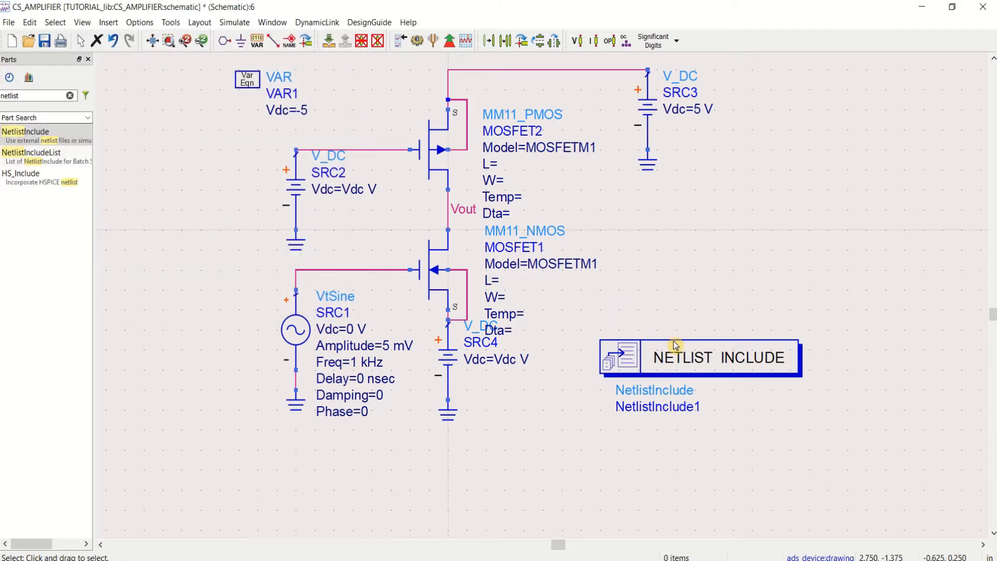
pyautogui.moveTo(697, 356)
pyautogui.mouseDown()
pyautogui.moveTo(676, 358)
pyautogui.moveTo(687, 362)
pyautogui.mouseUp()
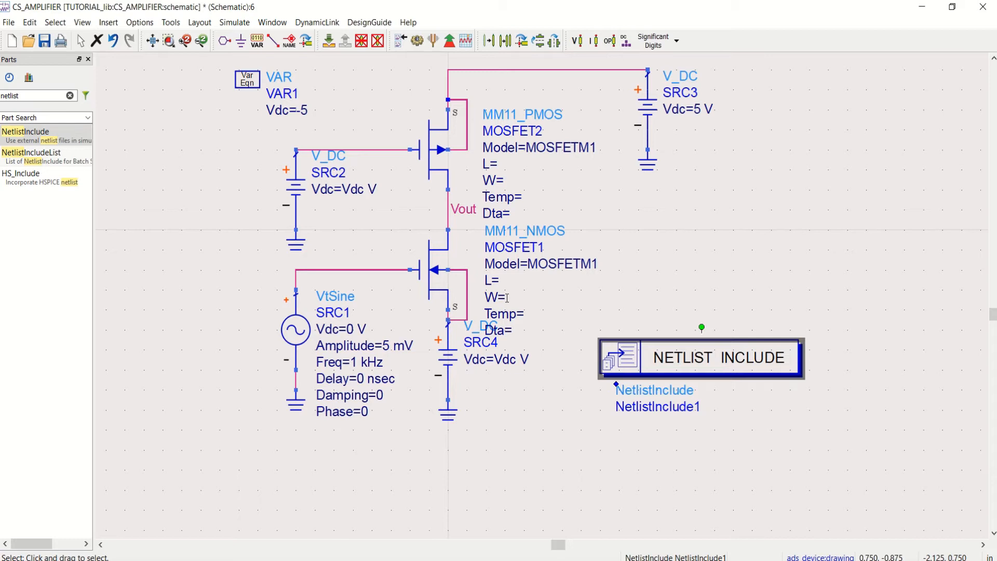
# - Set the PMOS length to 0.13 um and its width to Wp*0.13um, copying the width expression
pyautogui.click(496, 164)
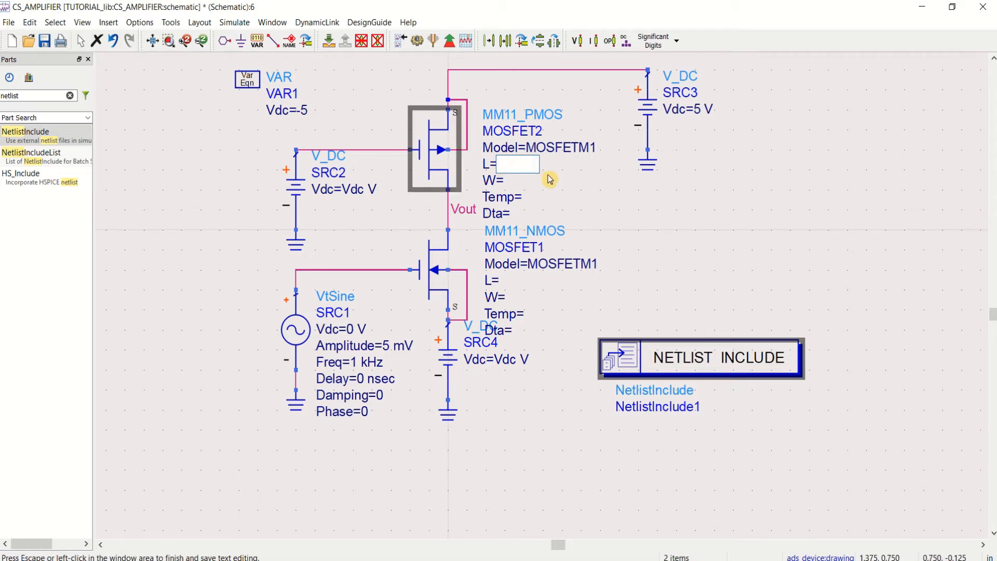
pyautogui.write('0.13 um')
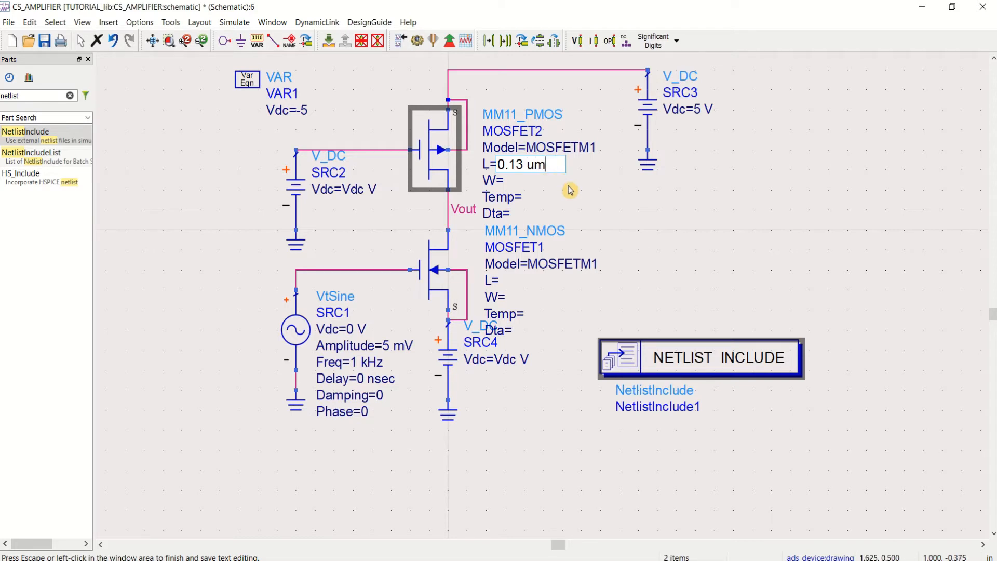
pyautogui.click(569, 189)
pyautogui.click(503, 181)
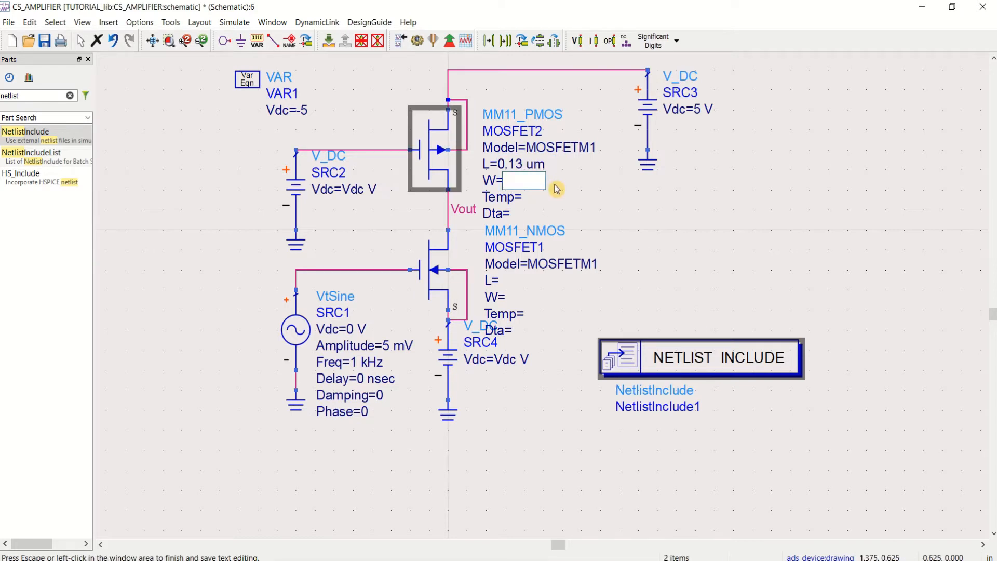
pyautogui.write('Wp*0')
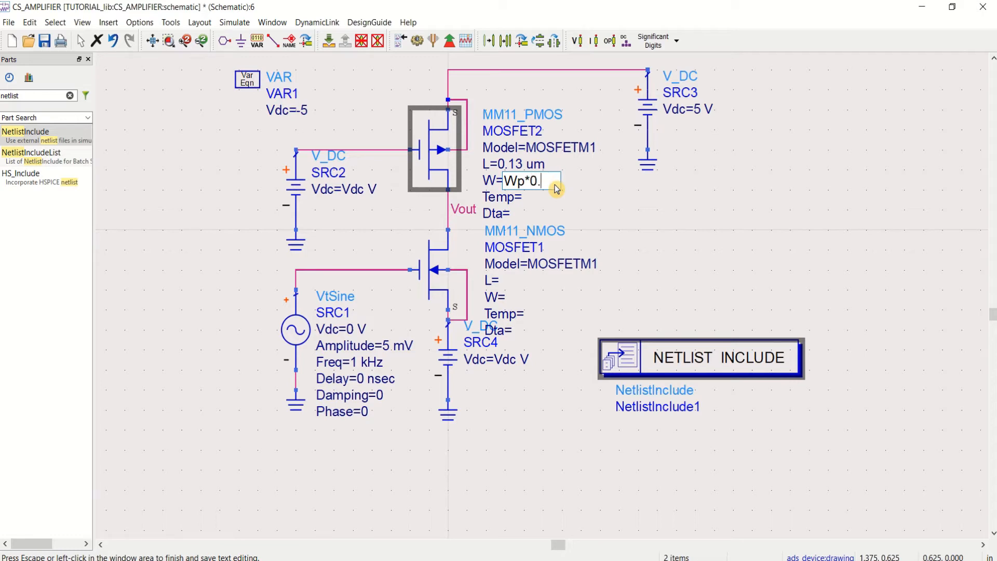
pyautogui.write('.13um')
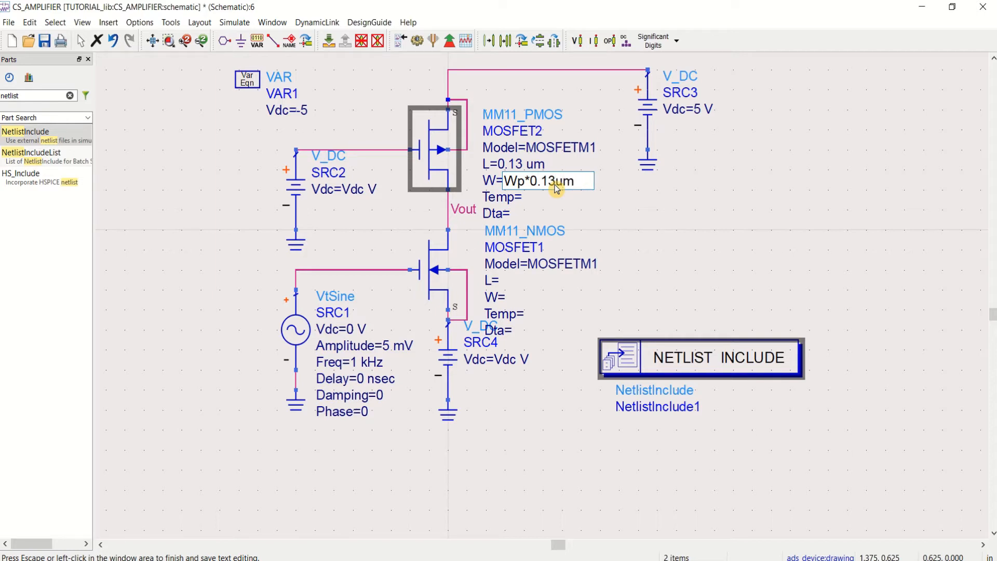
pyautogui.moveTo(577, 182); pyautogui.dragTo(504, 177)
pyautogui.hotkey('ctrl', 'c')
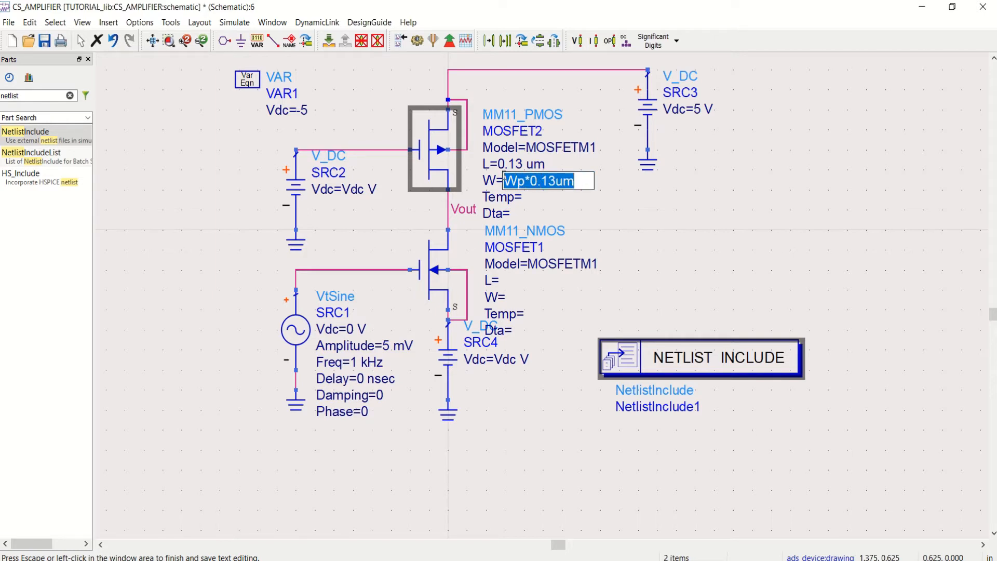
pyautogui.click(580, 312)
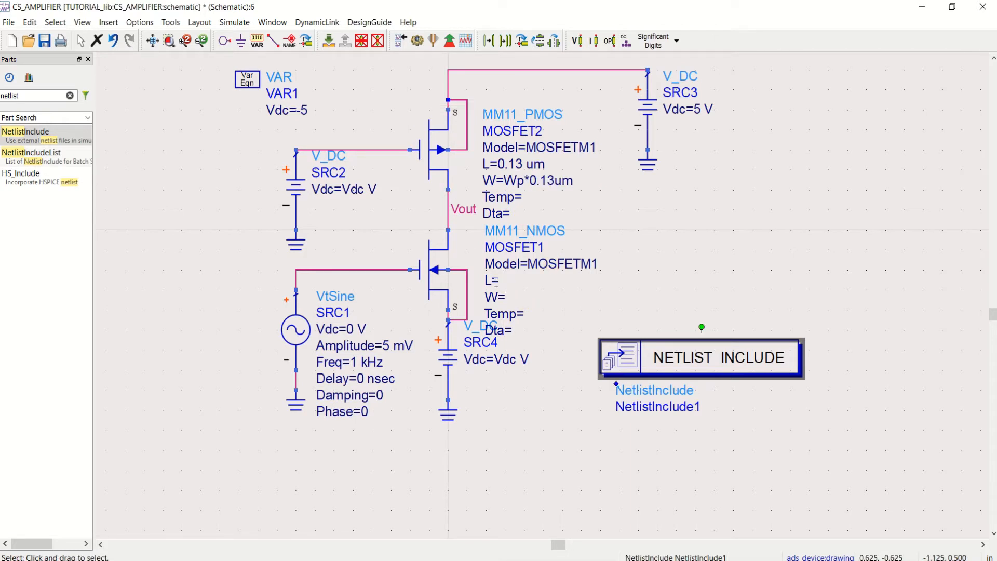
# - Set the NMOS length to 0.13um by pasting the copied expression and removing its Wp* factor
pyautogui.click(525, 284)
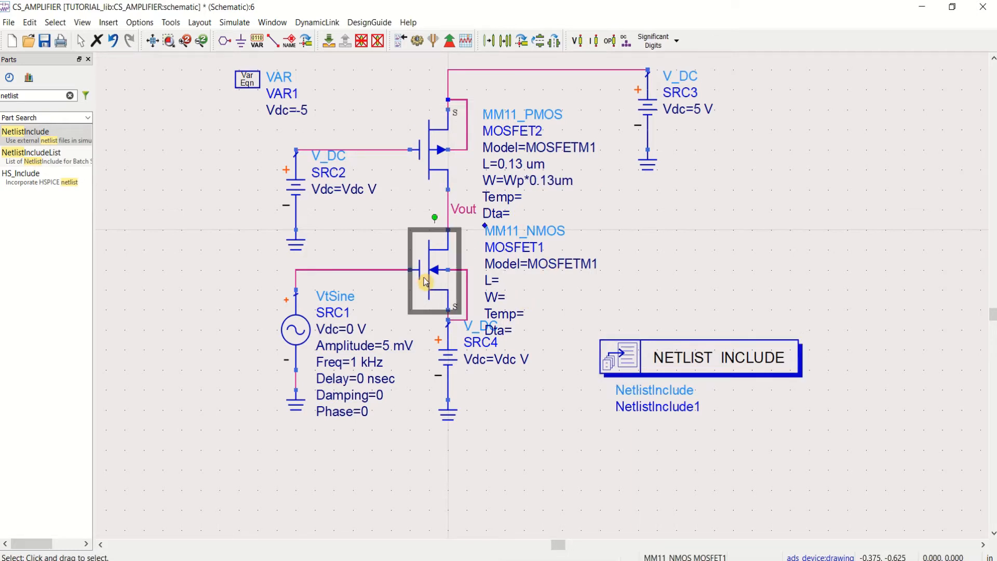
pyautogui.click(501, 281)
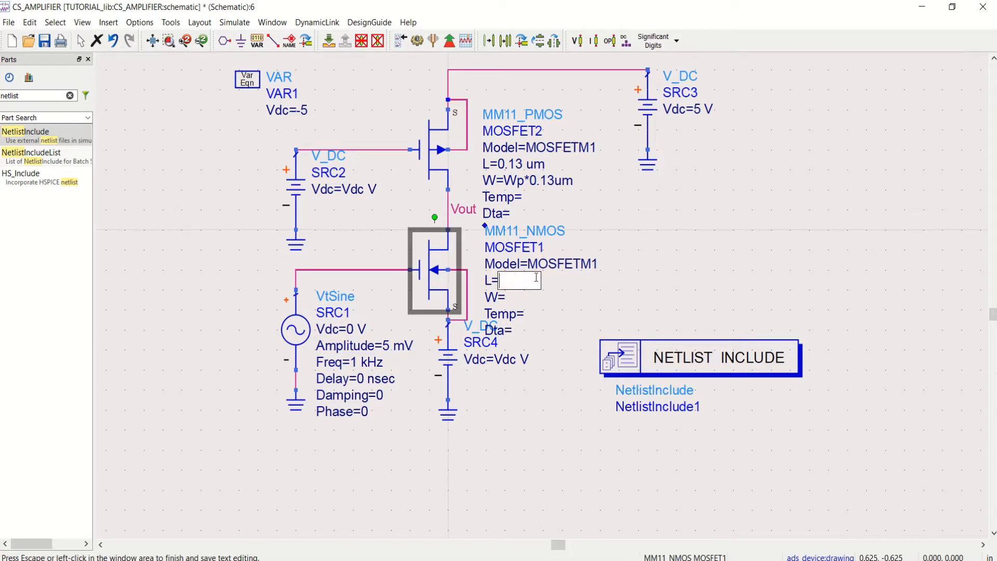
pyautogui.hotkey('ctrl', 'v')
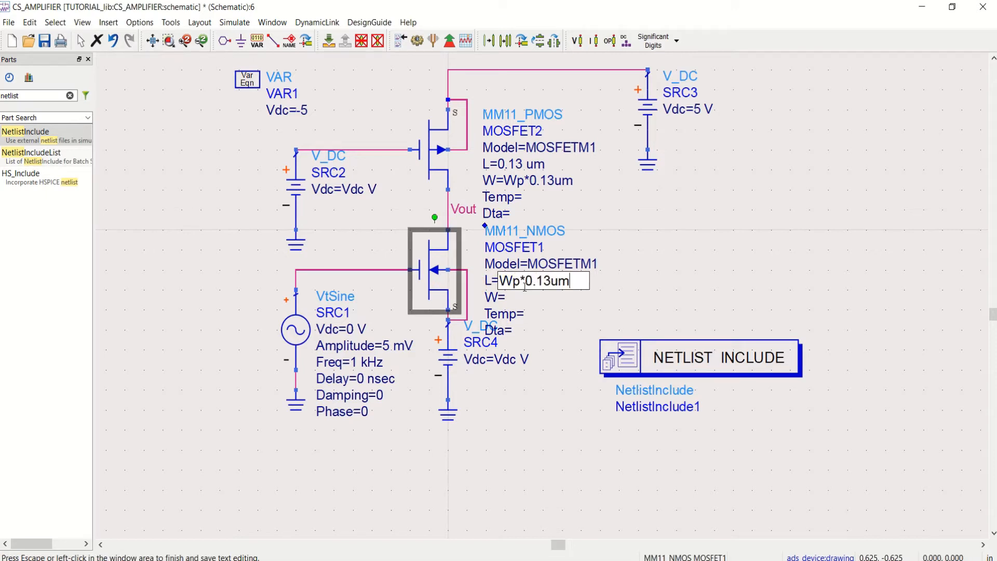
pyautogui.moveTo(526, 281); pyautogui.dragTo(499, 281)
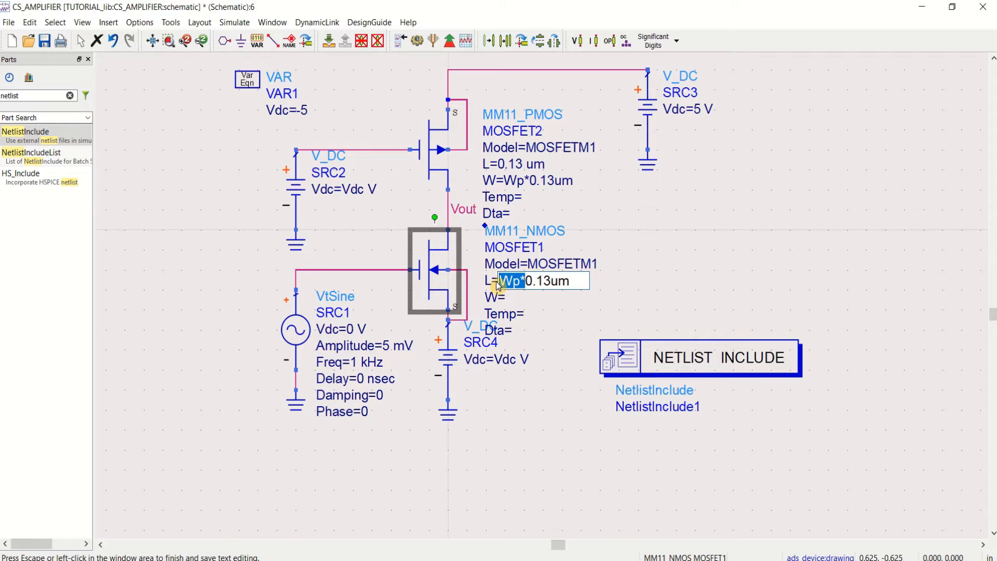
pyautogui.press('BackSpace')
pyautogui.press('Right')
pyautogui.press('Right')
pyautogui.press('Right')
pyautogui.press('Right')
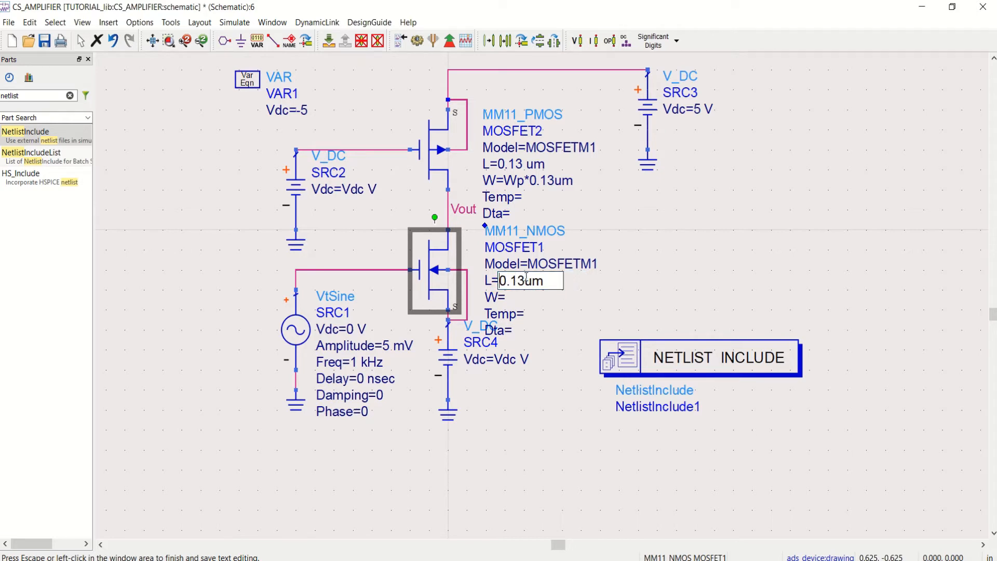
pyautogui.click(676, 268)
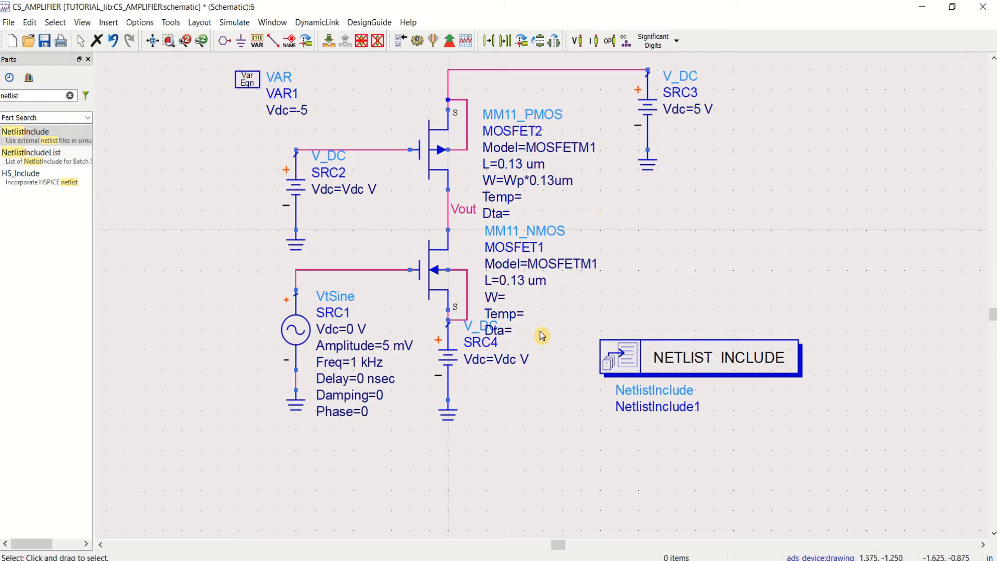
# - Set the NMOS width to Wn*0.13um by reusing the PMOS width expression with Wp replaced by Wn, and save the schematic
pyautogui.click(556, 182)
pyautogui.hotkey('ctrl', 'c')
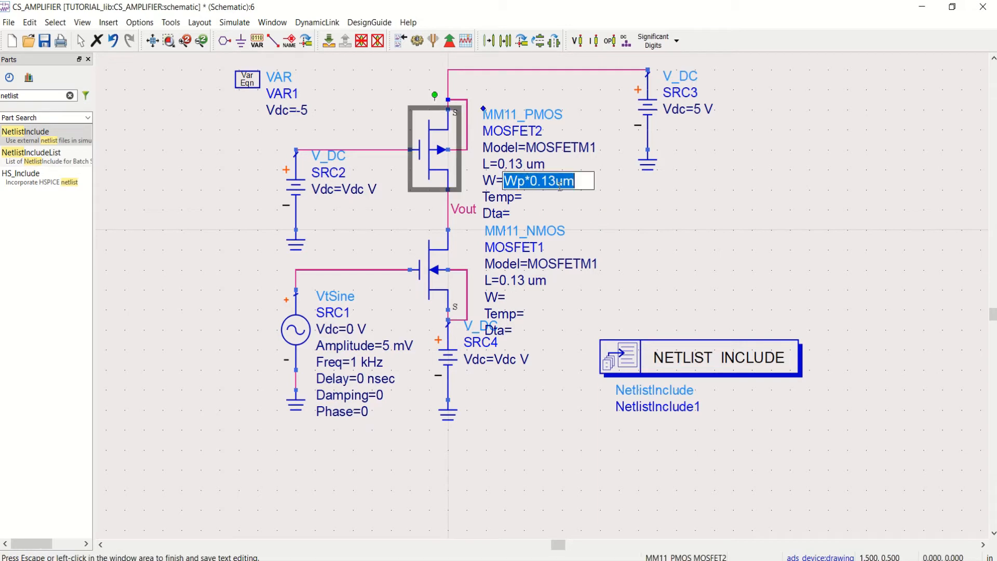
pyautogui.click(556, 183)
pyautogui.click(664, 223)
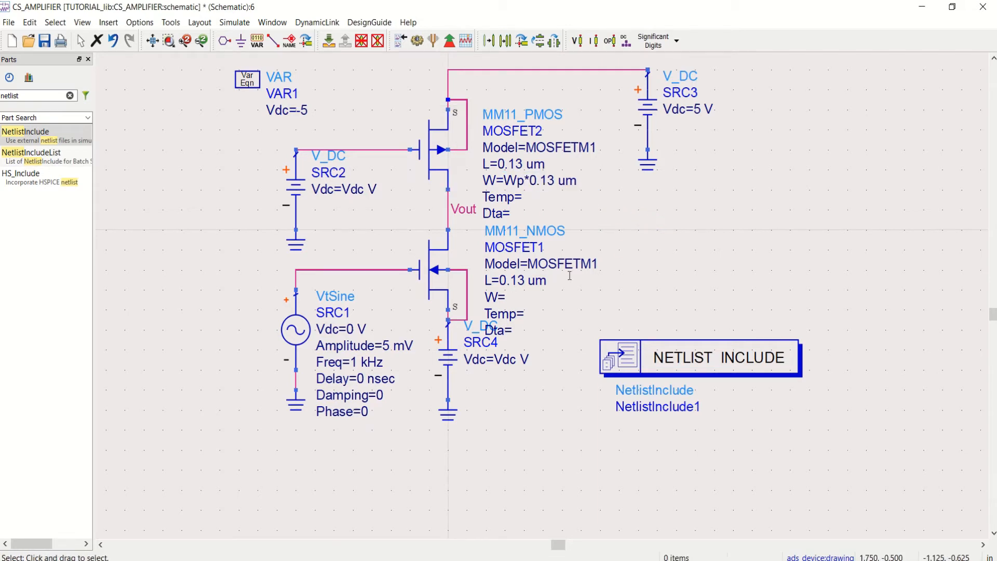
pyautogui.click(502, 296)
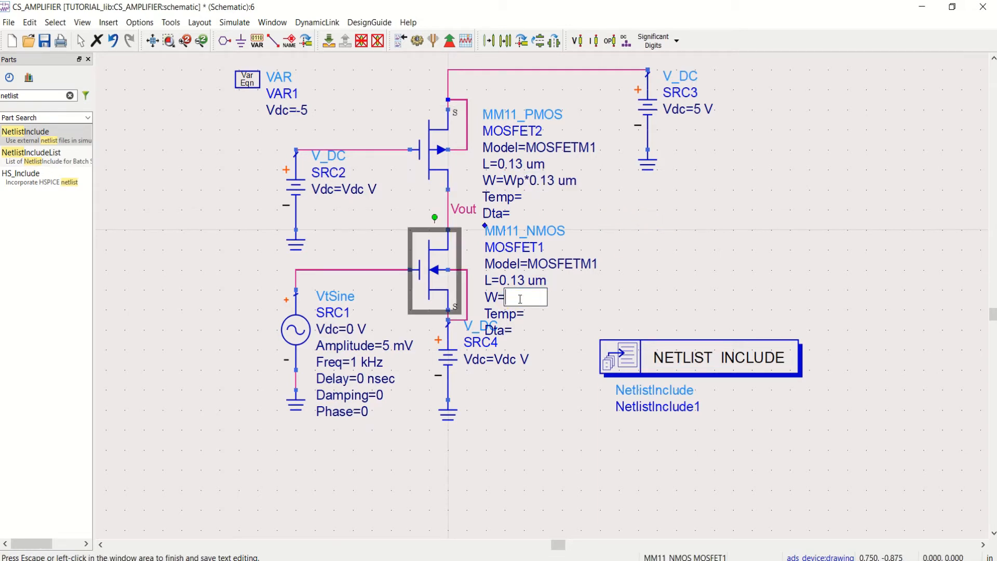
pyautogui.hotkey('ctrl', 'v')
pyautogui.click(618, 293)
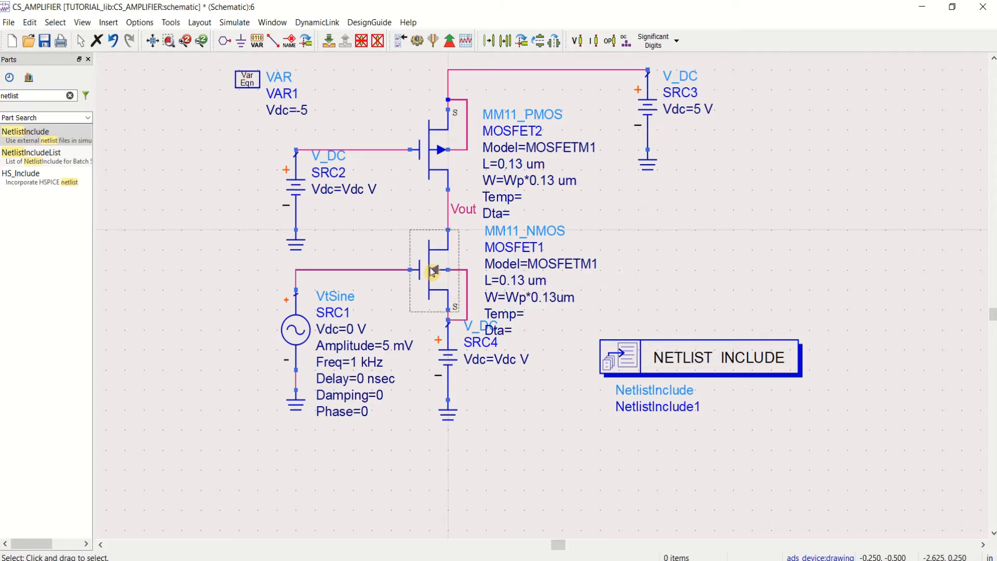
pyautogui.click(522, 298)
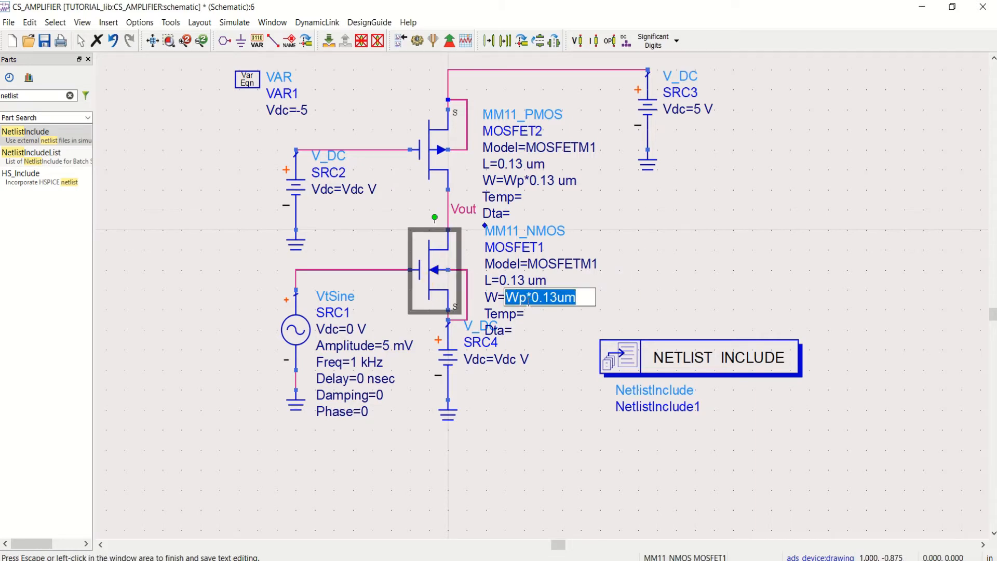
pyautogui.moveTo(526, 300); pyautogui.dragTo(521, 299)
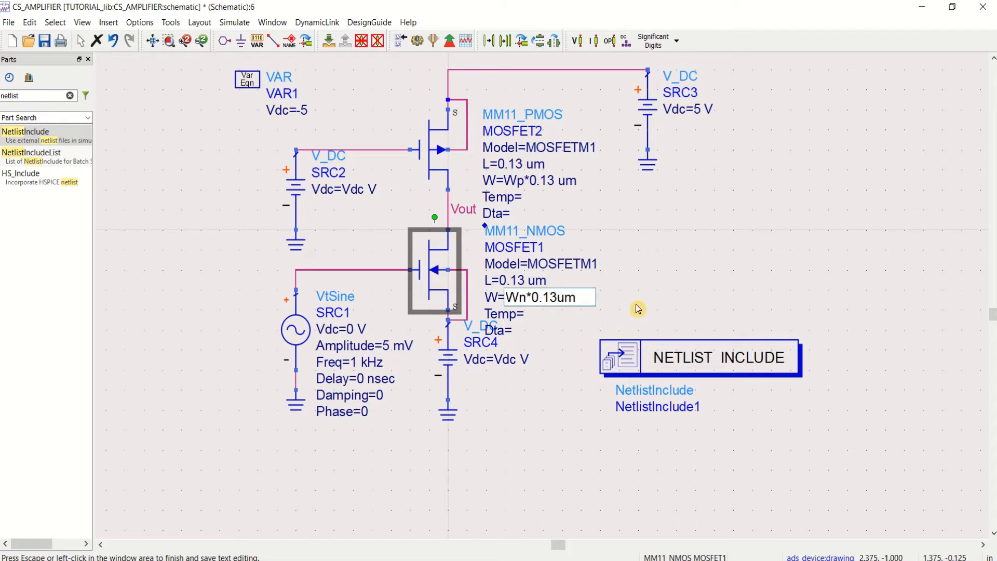
pyautogui.click(711, 275)
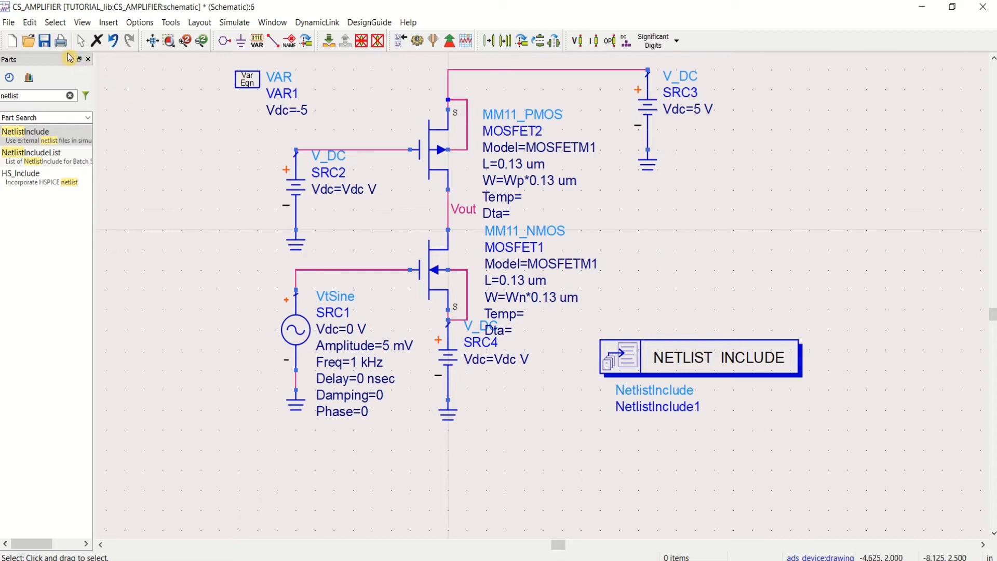
pyautogui.click(45, 45)
# - Place a Transient simulation controller from the Simulation-Transient palette above the NetlistInclude block and shift that block slightly down to make room
pyautogui.click(69, 95)
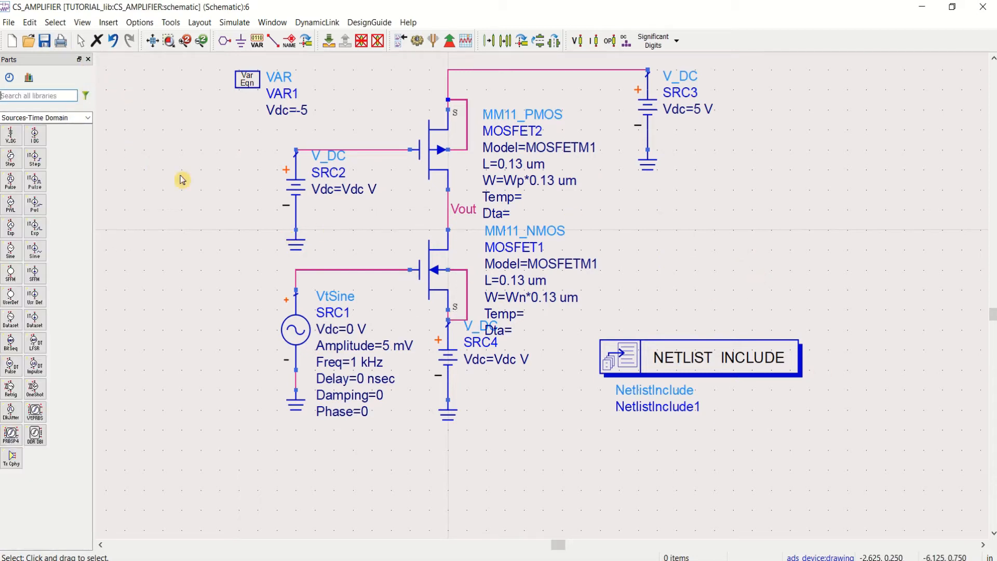
pyautogui.click(88, 119)
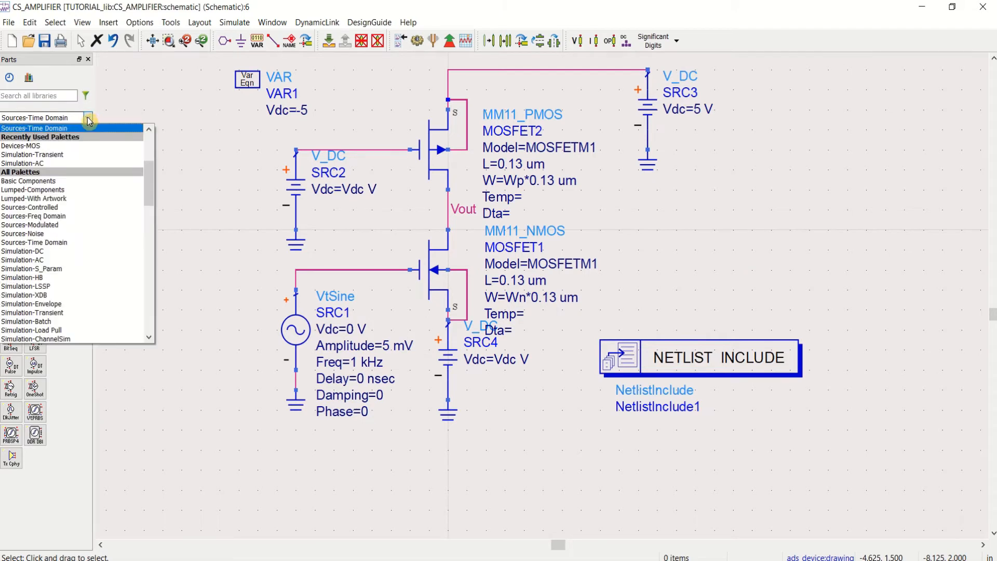
pyautogui.click(73, 154)
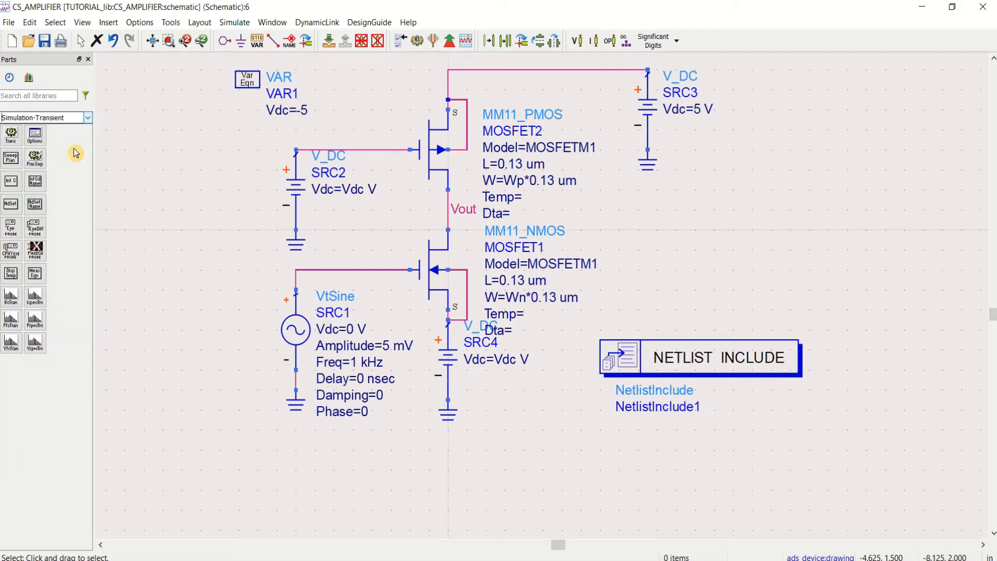
pyautogui.click(13, 139)
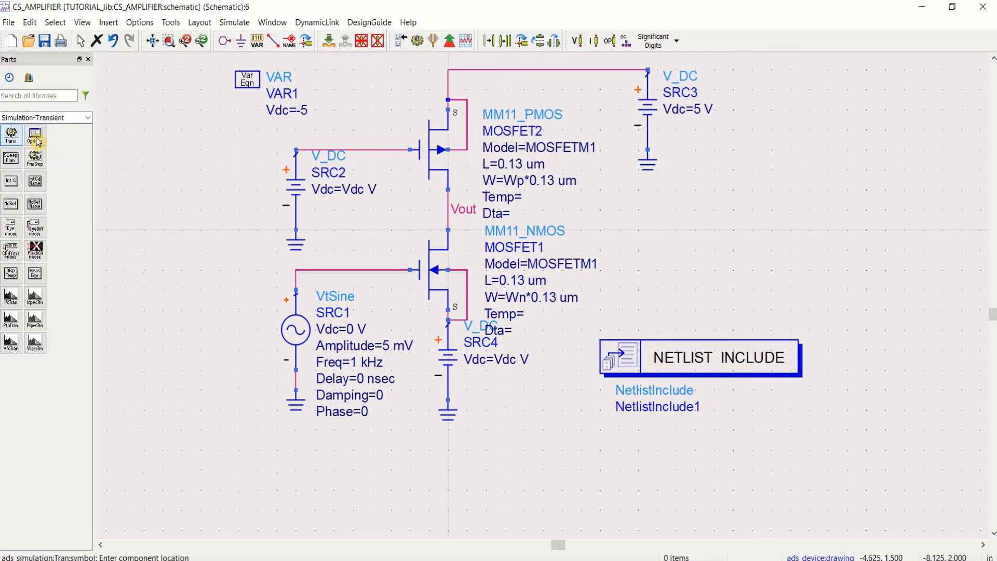
pyautogui.click(670, 230)
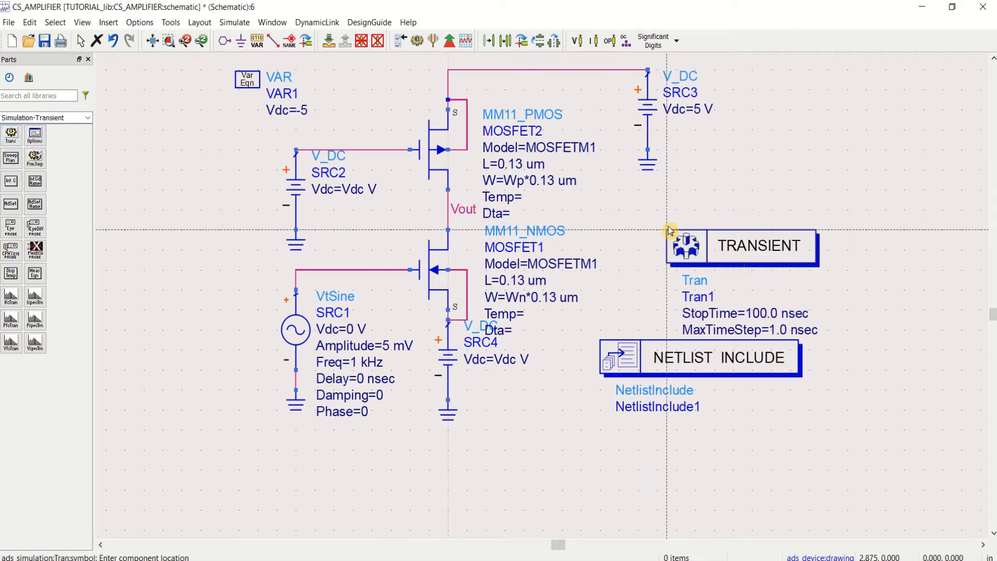
pyautogui.press('Escape')
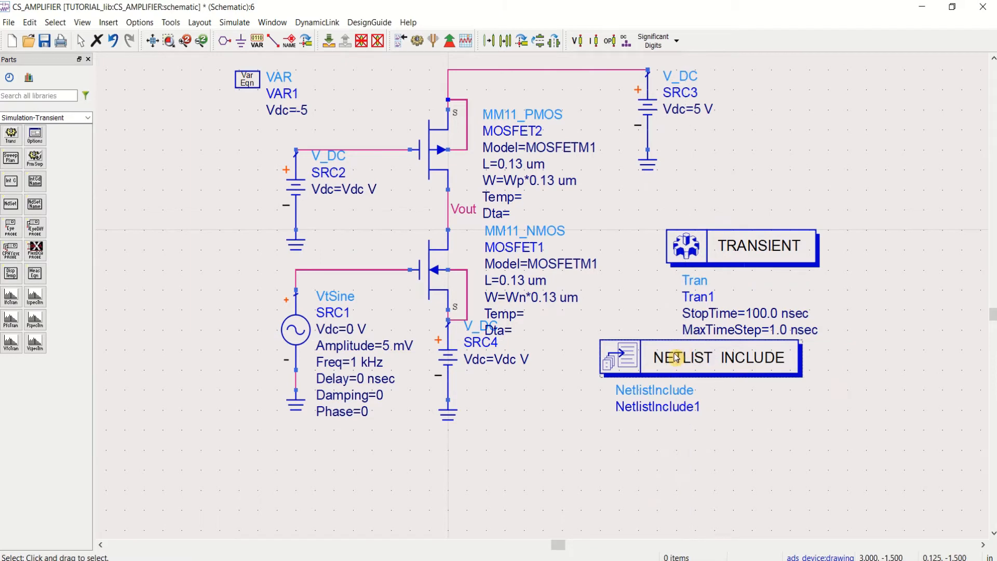
pyautogui.moveTo(684, 357); pyautogui.dragTo(676, 377)
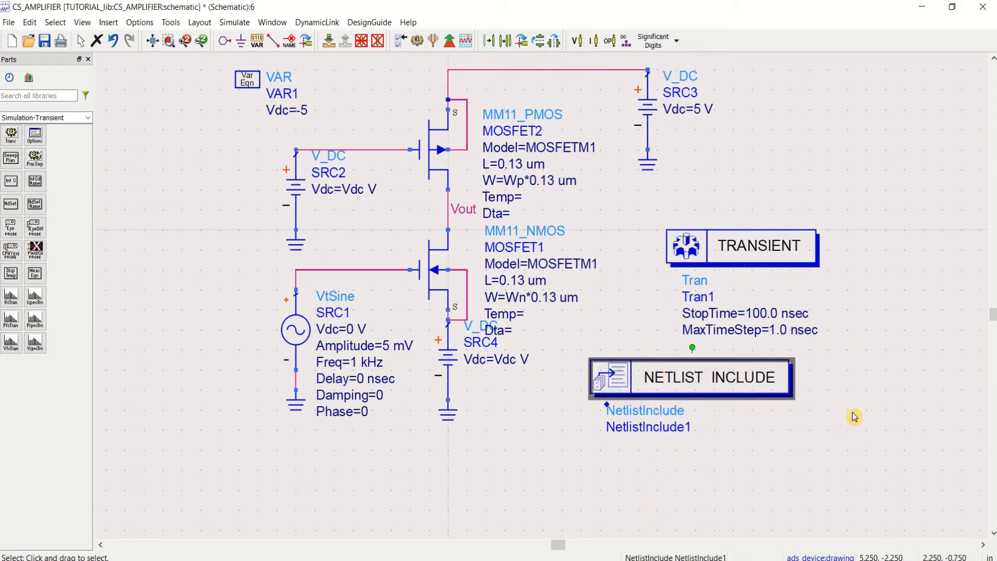
# - Set the transient simulation's start time to 1 usec and its stop time to 5 msec
pyautogui.doubleClick(758, 253)
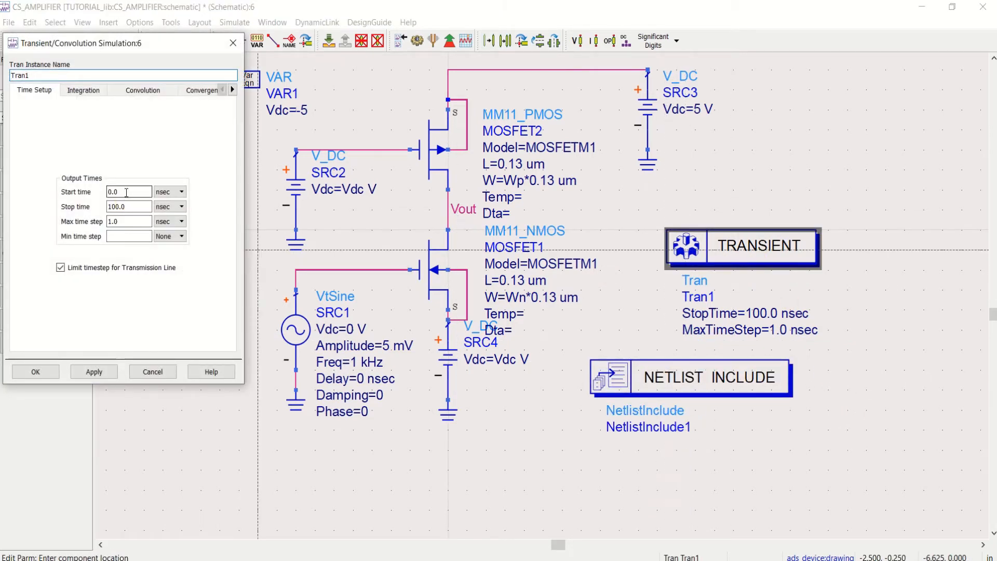
pyautogui.moveTo(126, 193); pyautogui.dragTo(103, 193)
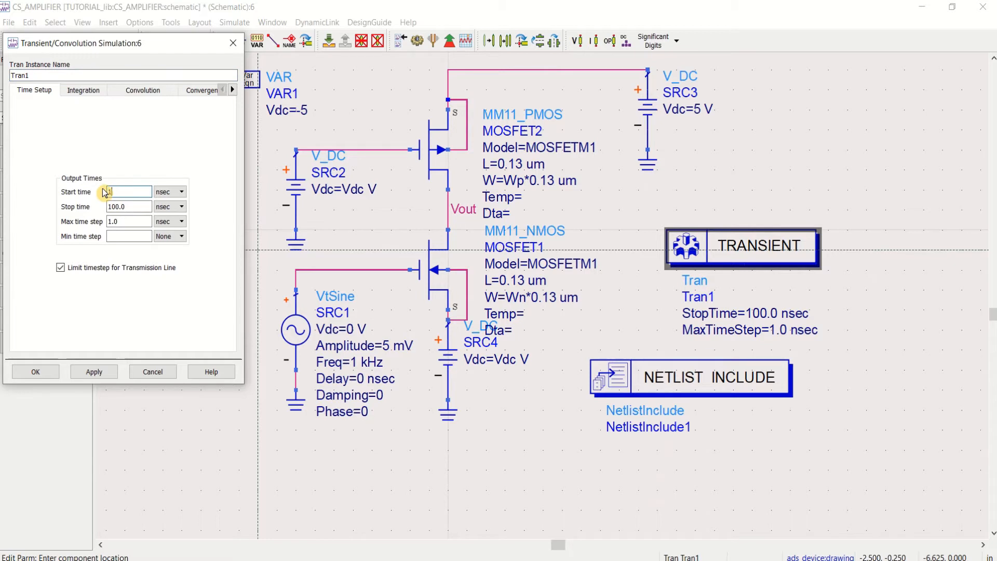
pyautogui.write('1')
pyautogui.click(171, 191)
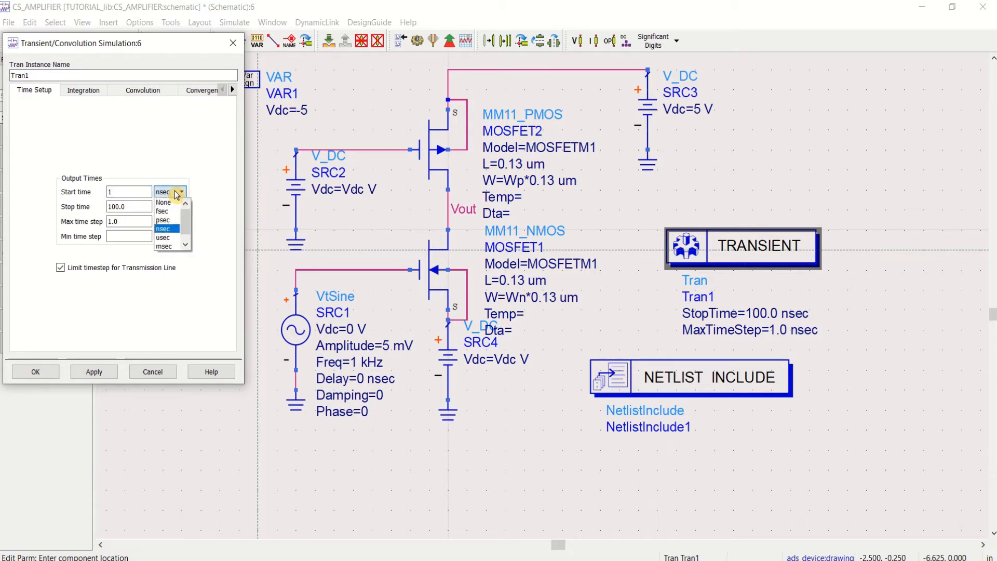
pyautogui.click(164, 237)
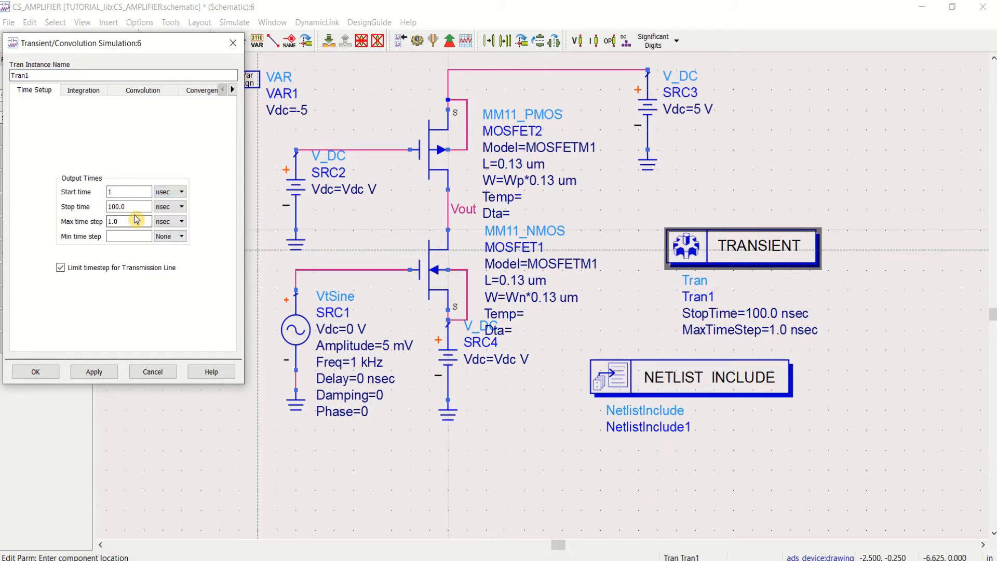
pyautogui.moveTo(130, 207); pyautogui.dragTo(102, 209)
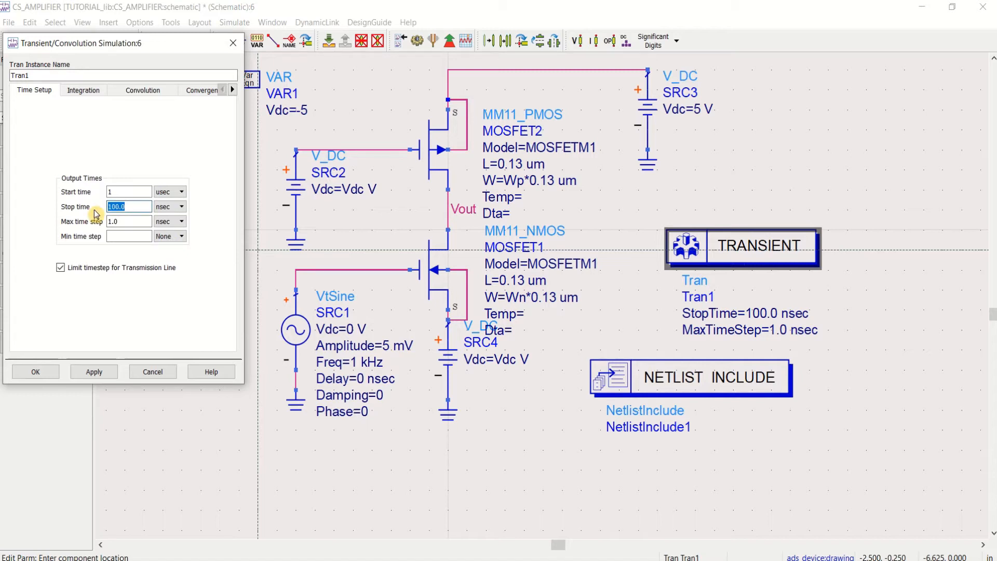
pyautogui.write('5')
pyautogui.click(181, 207)
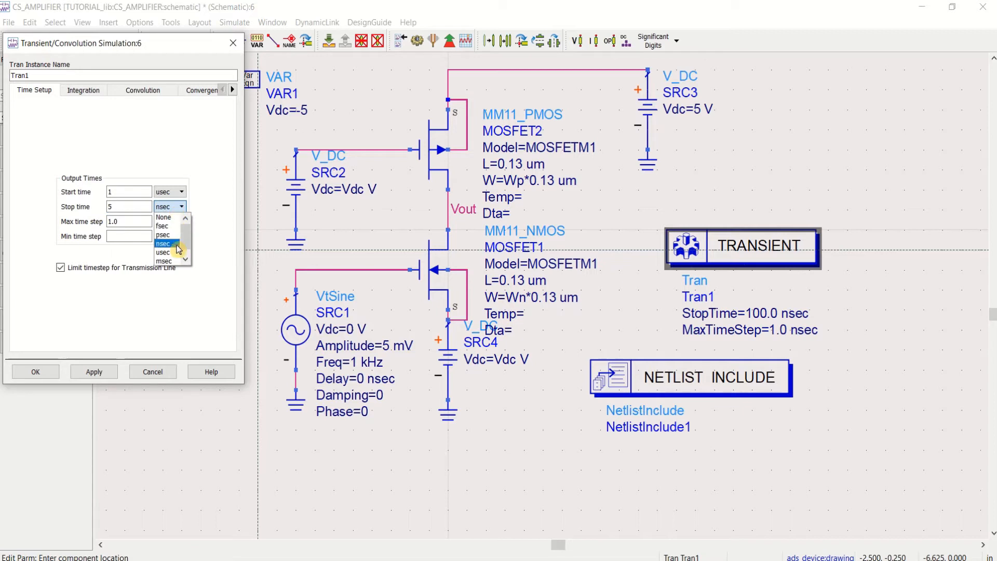
pyautogui.click(165, 261)
# - Set the transient maximum time step to 10 usec and the minimum time step to 101 without a unit, and accept the settings
pyautogui.moveTo(119, 222); pyautogui.dragTo(101, 223)
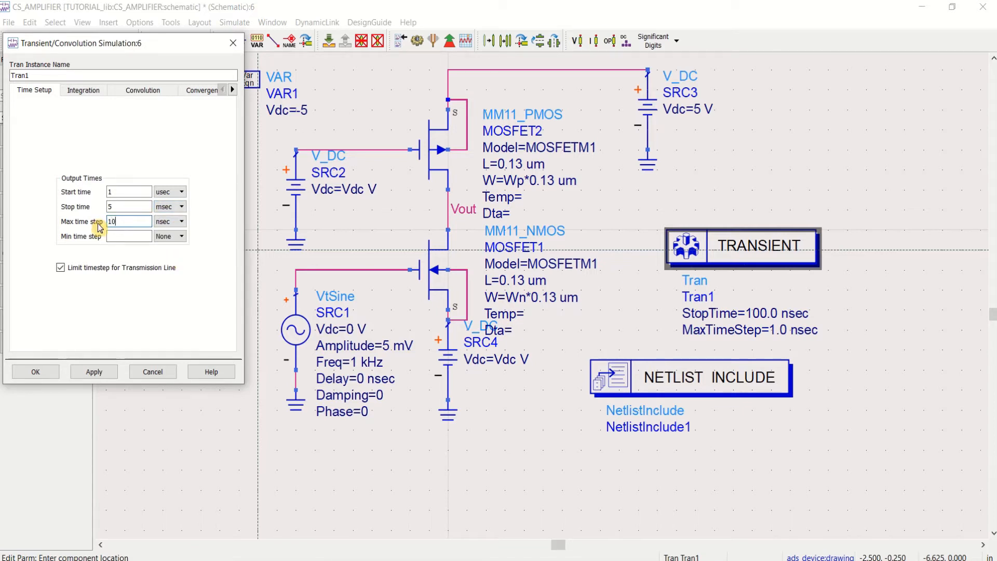
pyautogui.write('10')
pyautogui.click(171, 223)
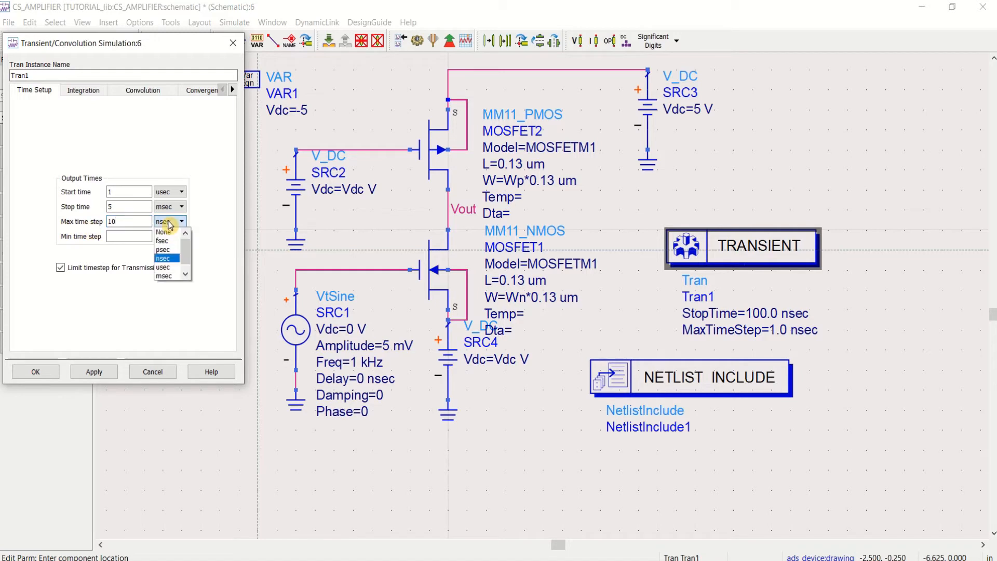
pyautogui.click(165, 267)
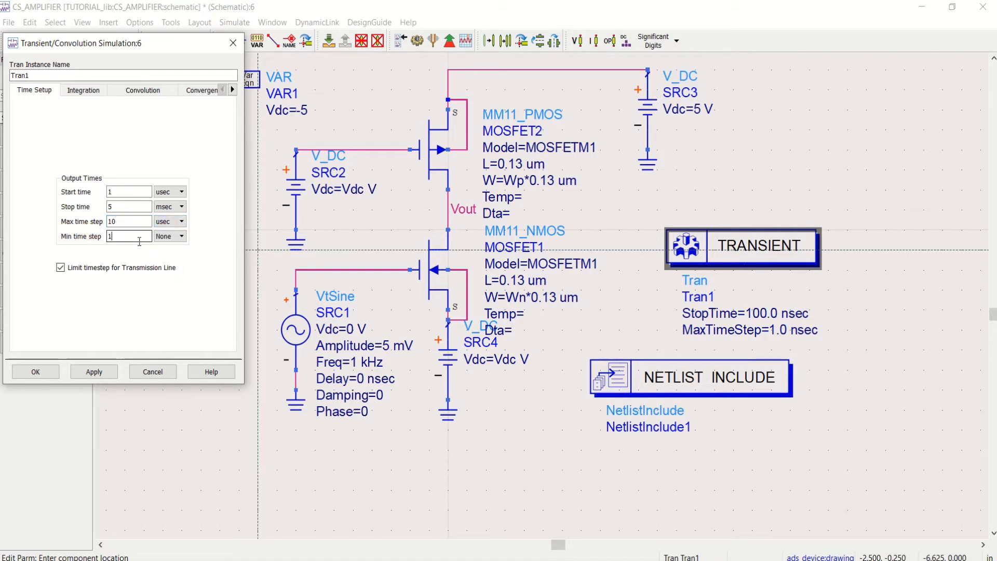
pyautogui.click(94, 372)
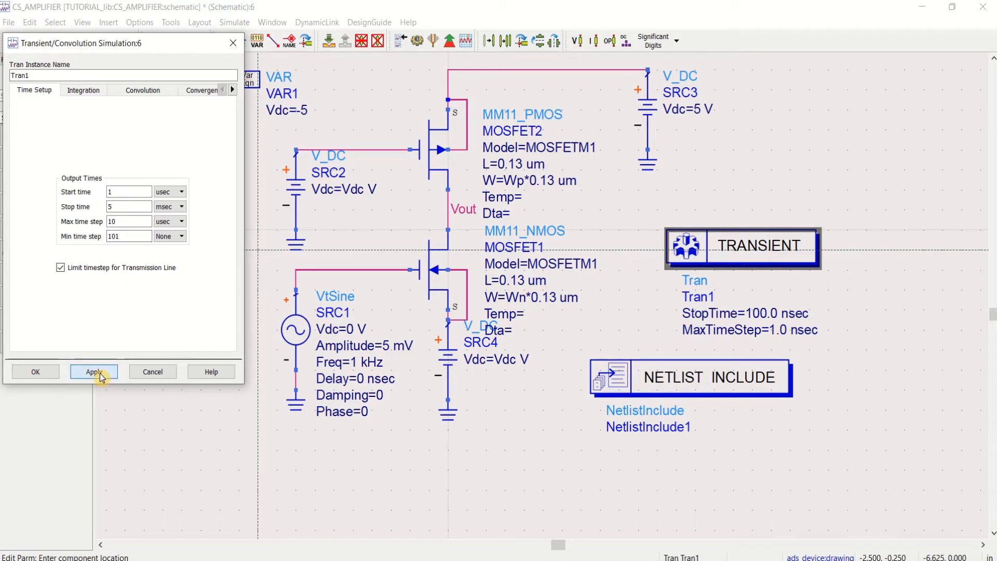
pyautogui.click(36, 372)
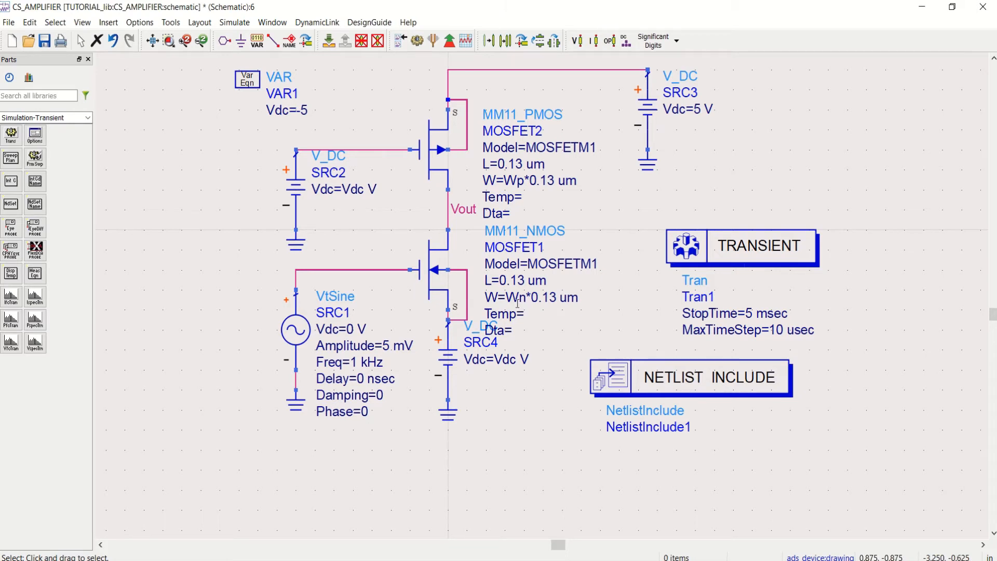
# - Try to simulate the amplifier schematic, review the simulation messages, and dismiss their window
pyautogui.click(152, 41)
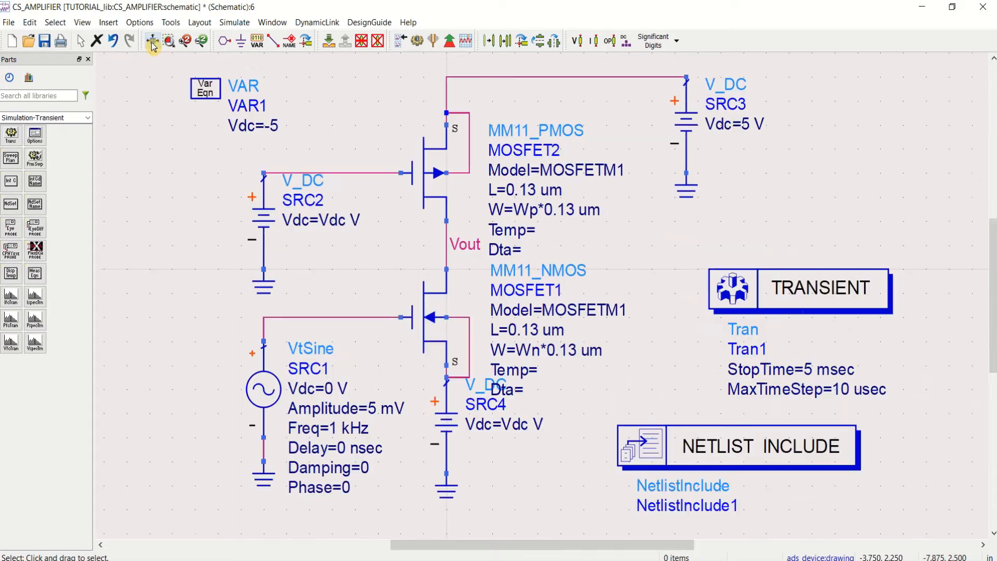
pyautogui.click(418, 42)
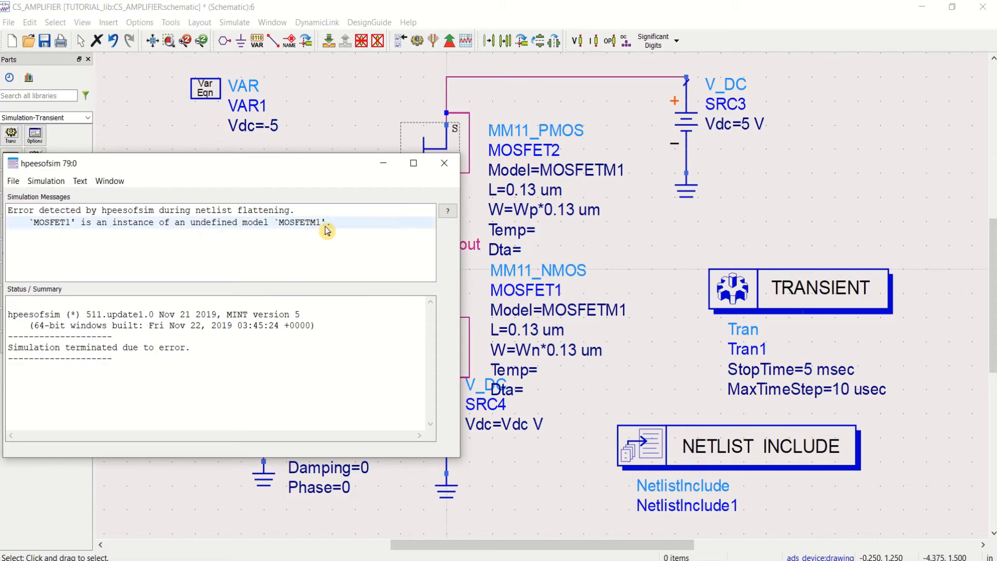
pyautogui.click(444, 163)
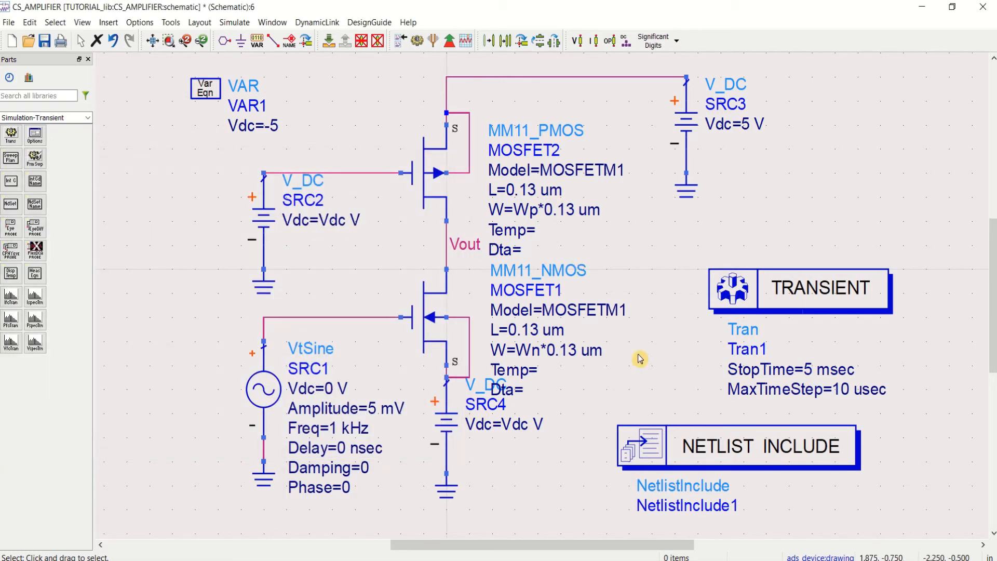
# - Check the NMOS and PMOS model names in the desktop file ibm_013um_model using Notepad, and return to the ADS schematic
pyautogui.click(922, 7)
pyautogui.click(922, 6)
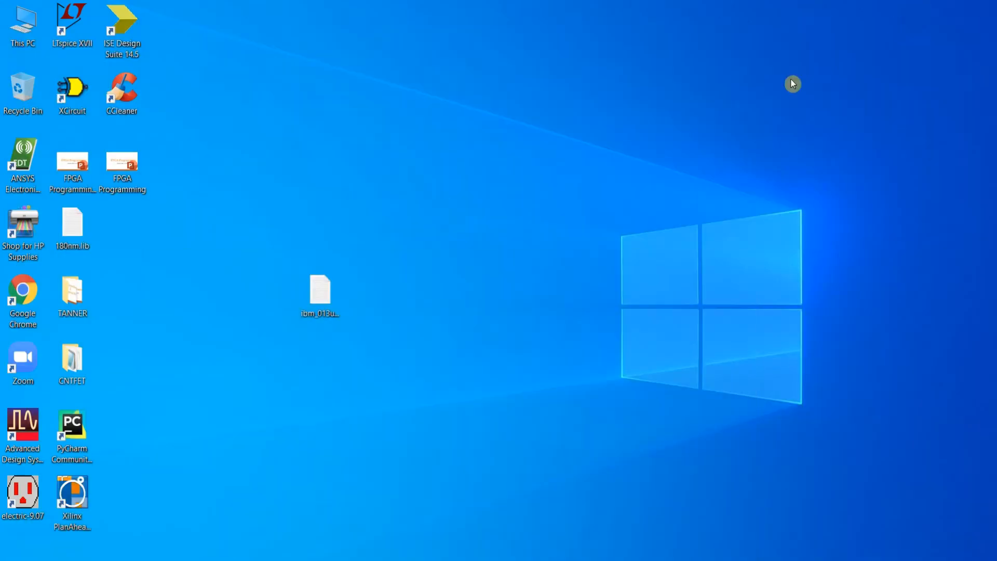
pyautogui.doubleClick(320, 291)
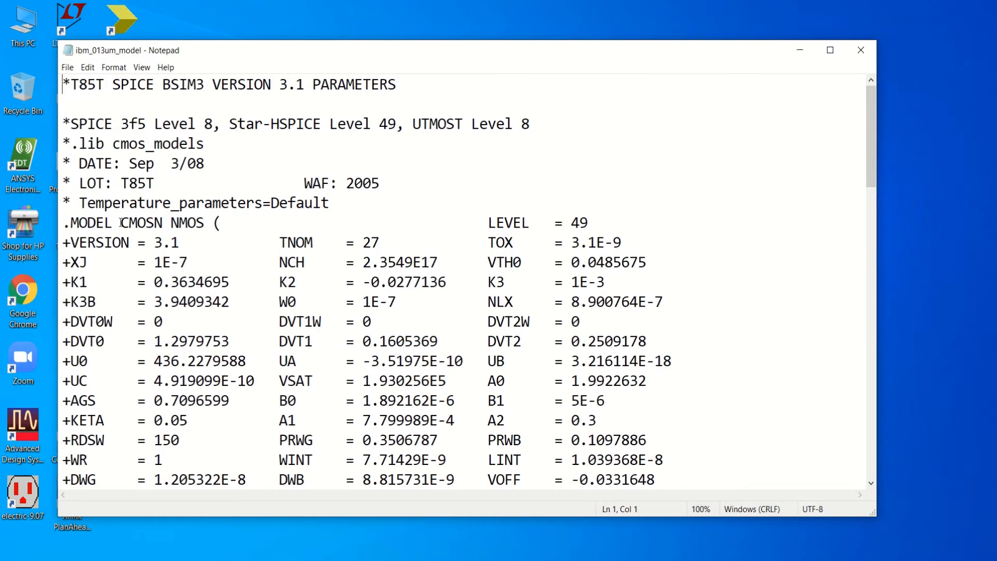
pyautogui.moveTo(121, 222); pyautogui.dragTo(148, 219)
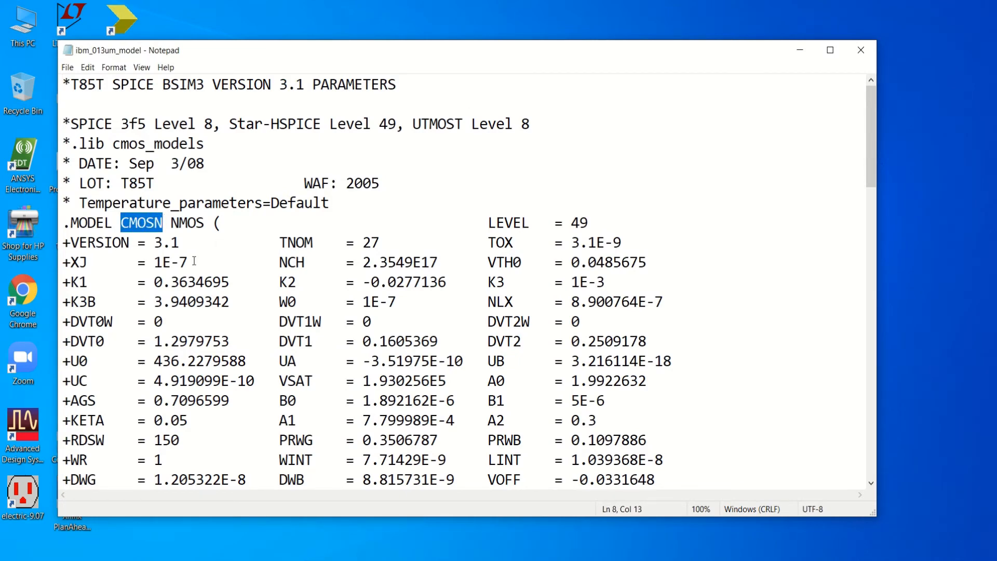
pyautogui.scroll(-11, 194, 261)
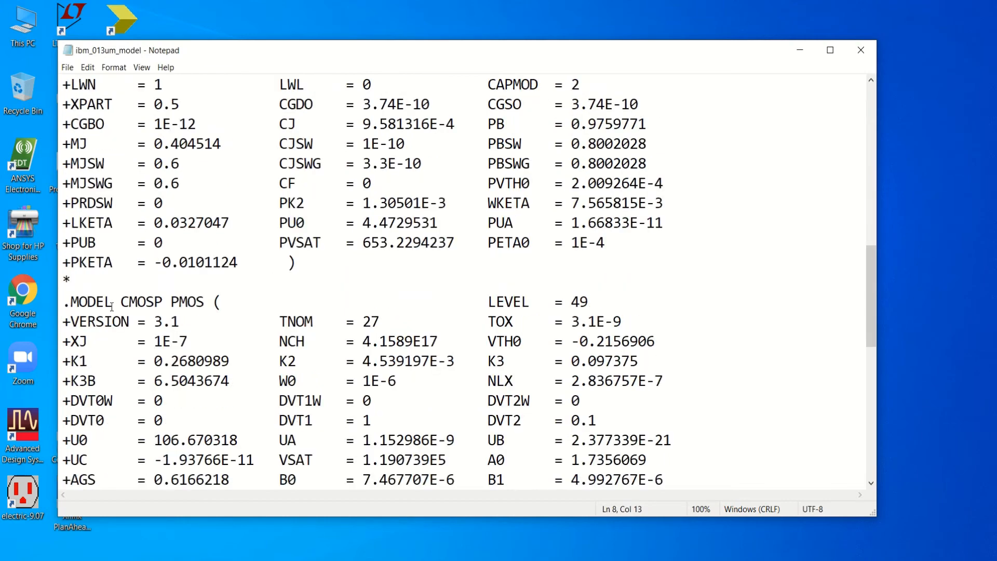
pyautogui.moveTo(128, 302); pyautogui.dragTo(163, 300)
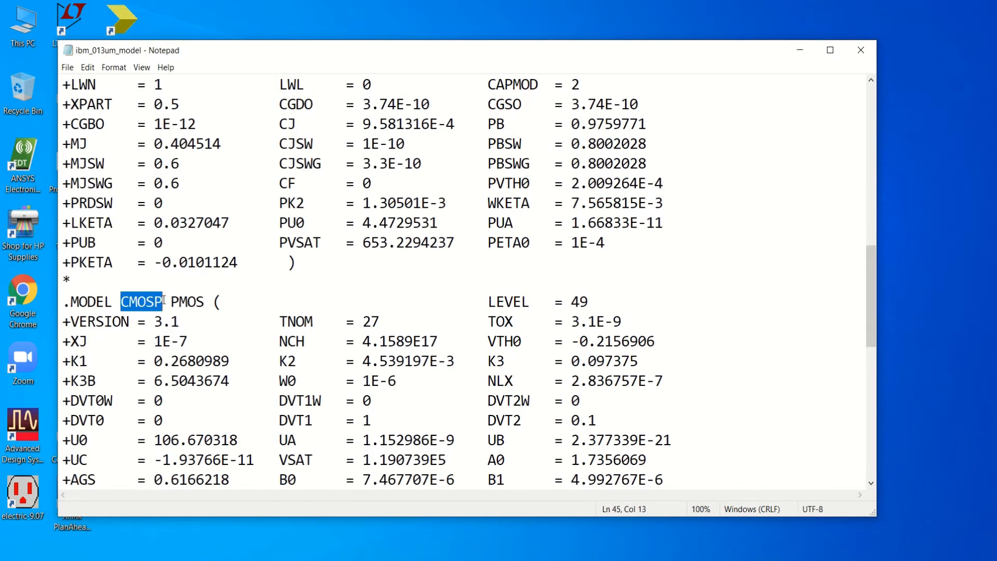
pyautogui.click(800, 50)
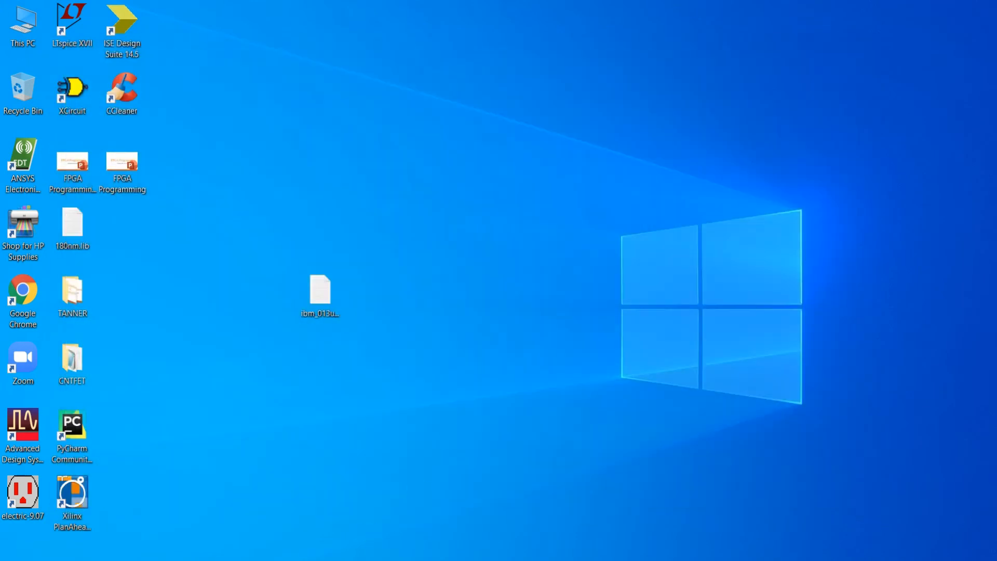
pyautogui.moveTo(336, 560)
pyautogui.click(383, 538)
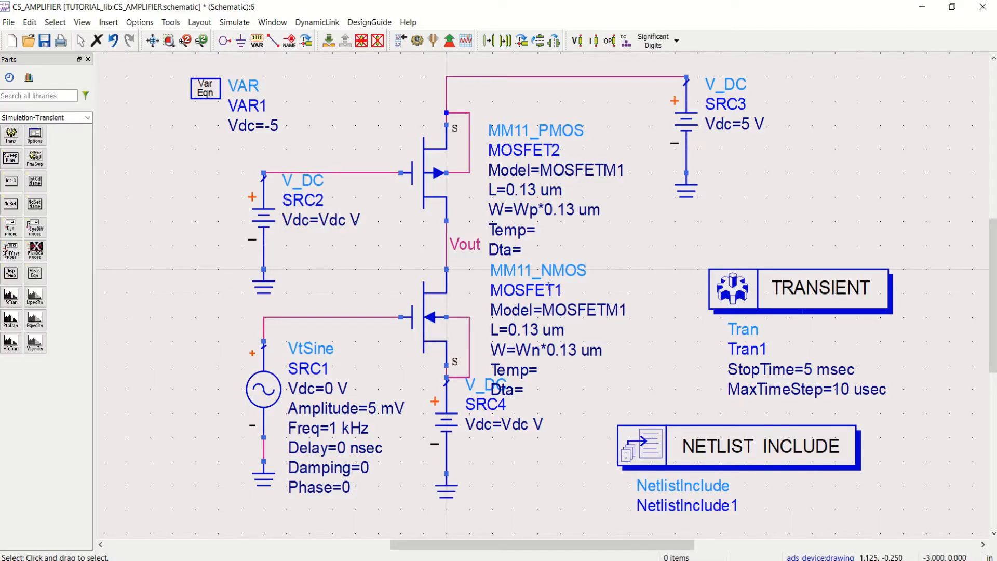
# - Set the model name of the NMOS transistor MOSFET1 to CMOSN
pyautogui.click(543, 310)
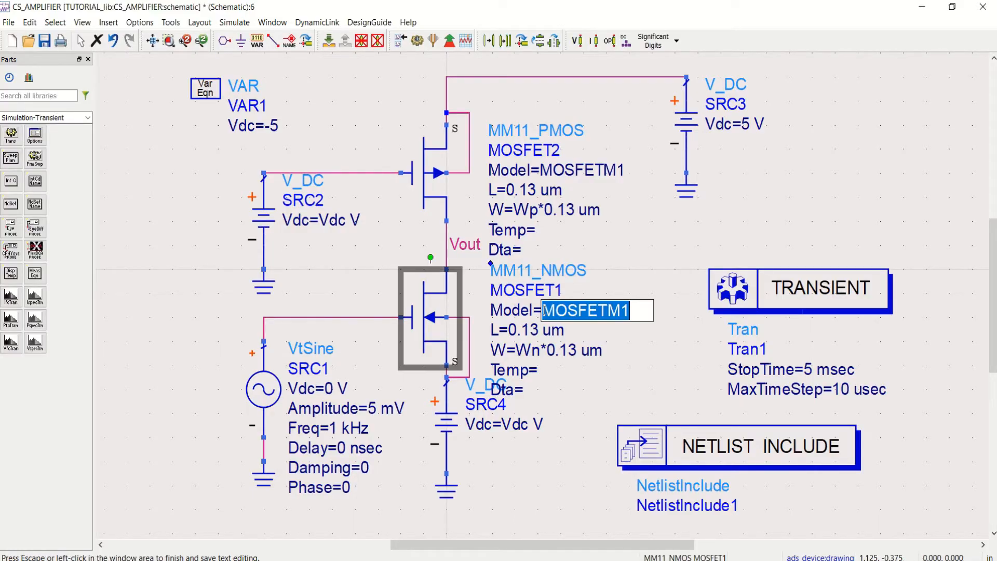
pyautogui.write('C')
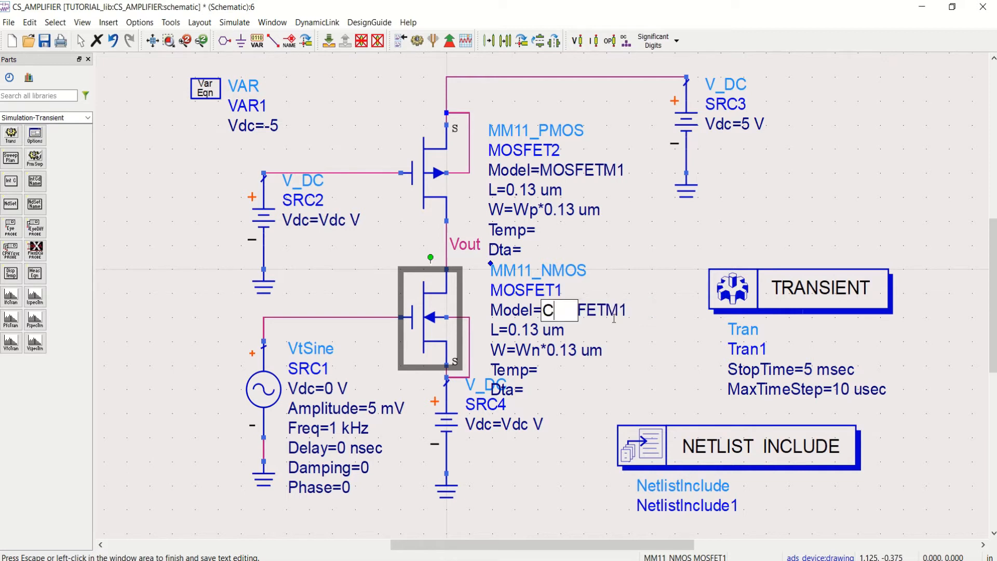
pyautogui.write('MOSN')
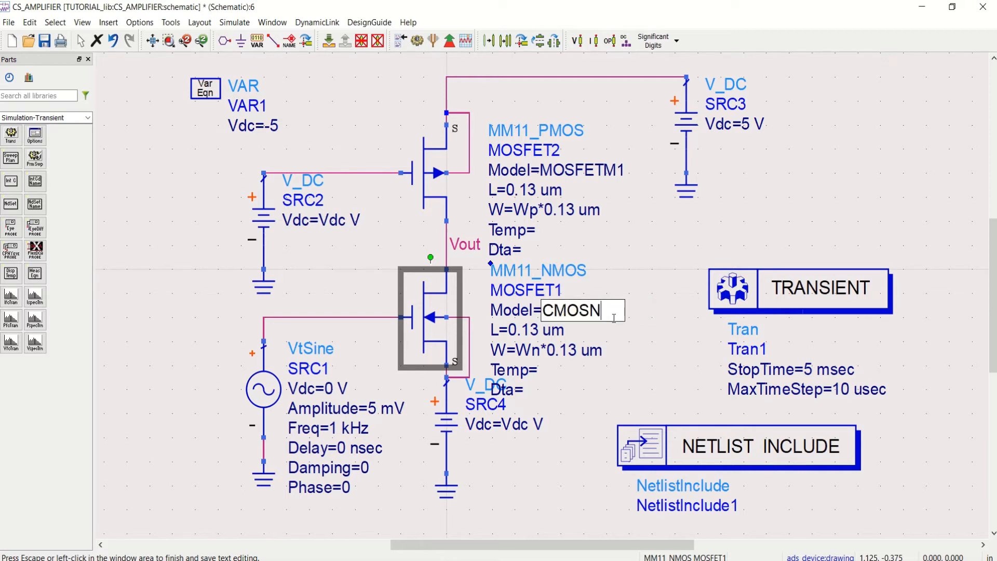
pyautogui.click(637, 270)
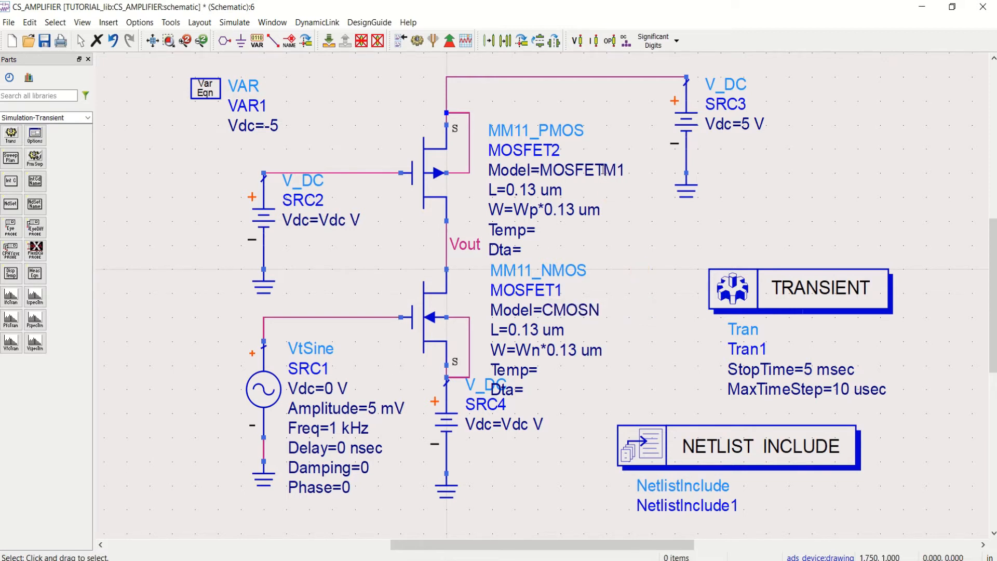
# - Set the model name of the PMOS transistor MOSFET2 to CMOSP
pyautogui.click(604, 169)
pyautogui.write('C')
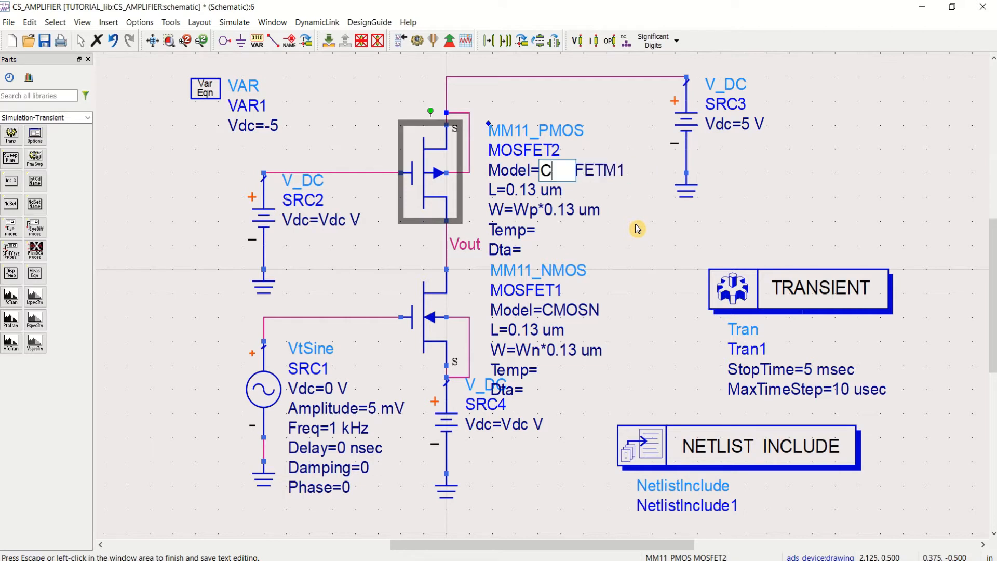
pyautogui.write('MOS')
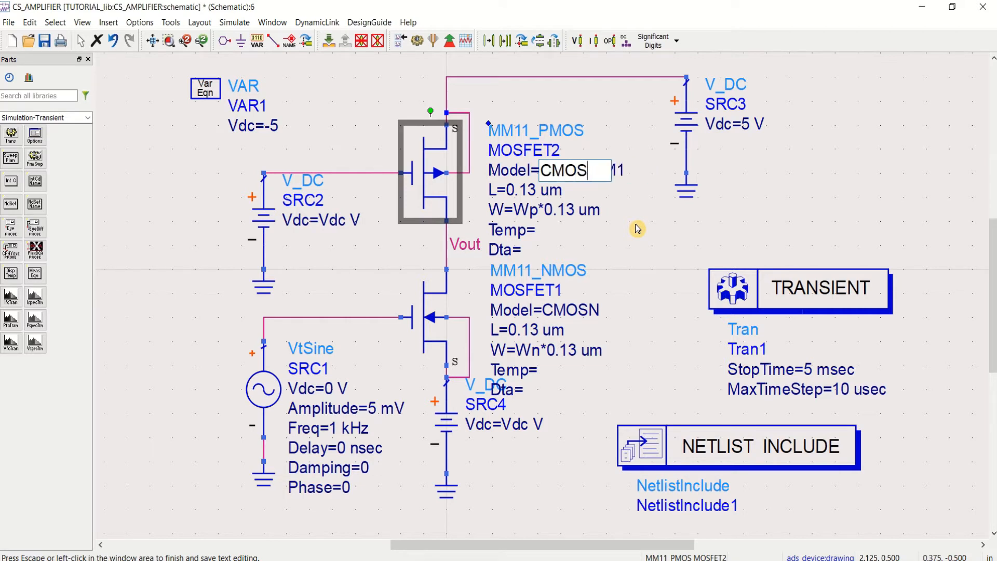
pyautogui.write('P')
pyautogui.click(655, 237)
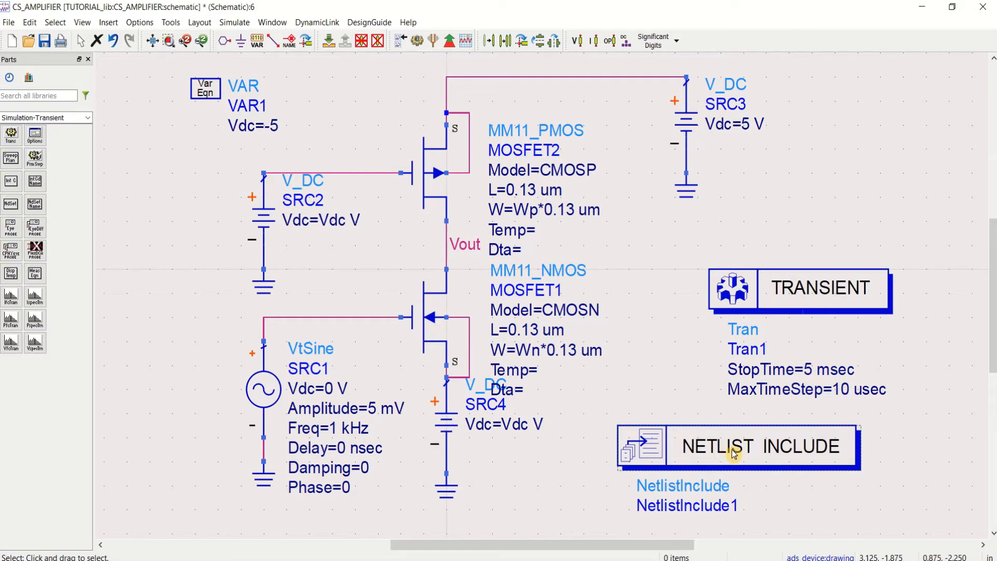
# - Save the schematic, try to simulate it, and dismiss the simulation messages window
pyautogui.click(44, 41)
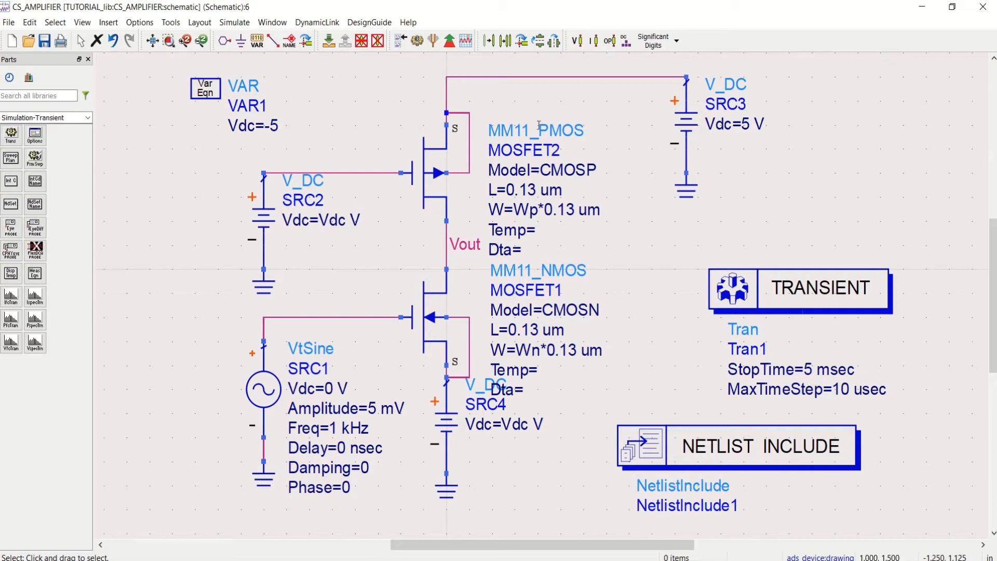
pyautogui.click(417, 44)
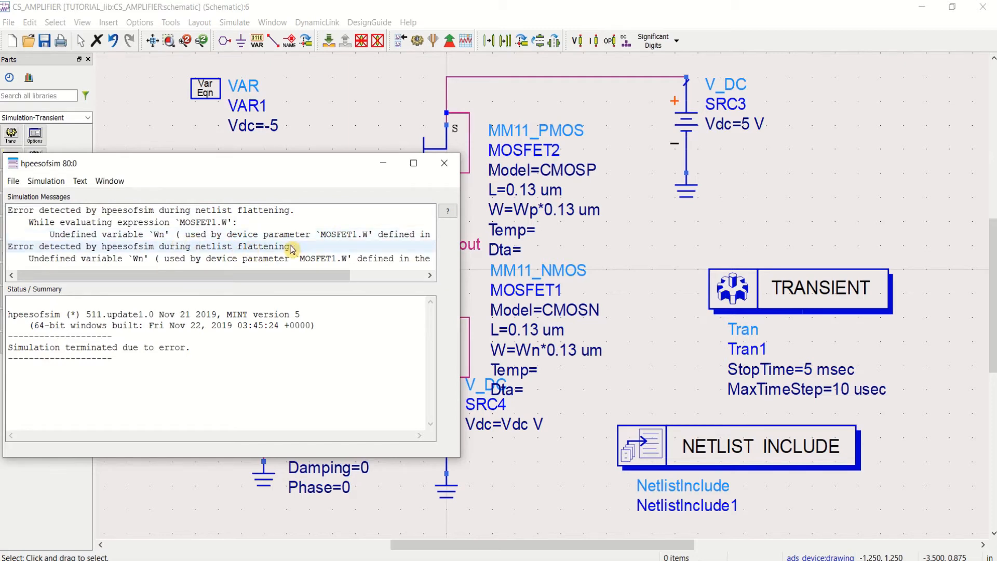
pyautogui.click(445, 168)
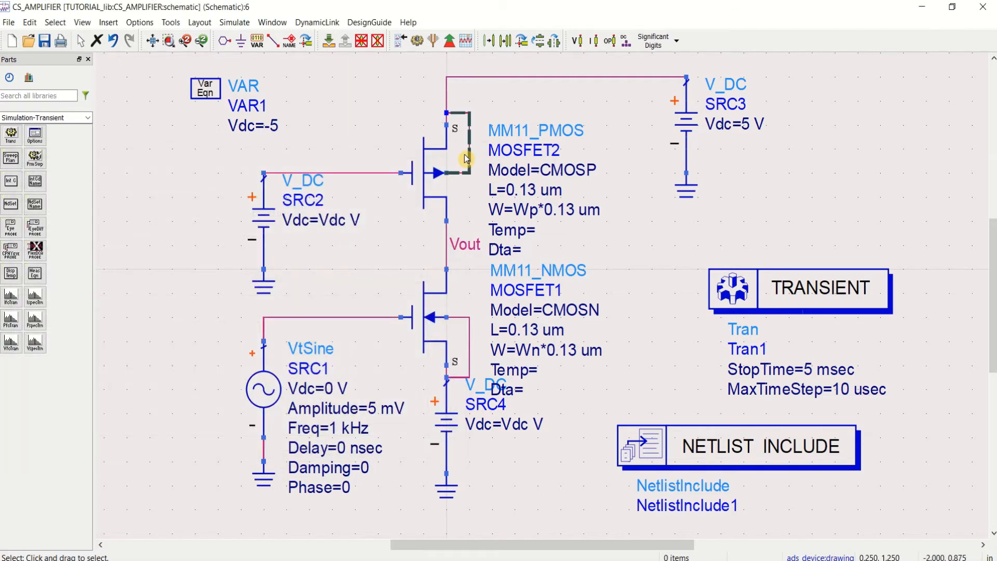
# - Place a new variable equation block between the SRC3 supply and the TRANSIENT controller, and name its variable Wp
pyautogui.click(257, 42)
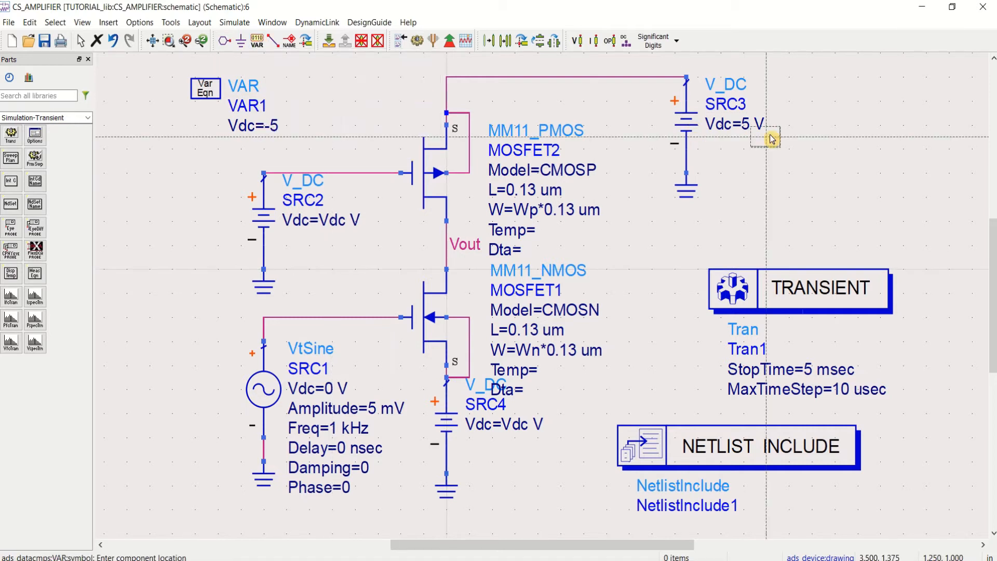
pyautogui.click(797, 171)
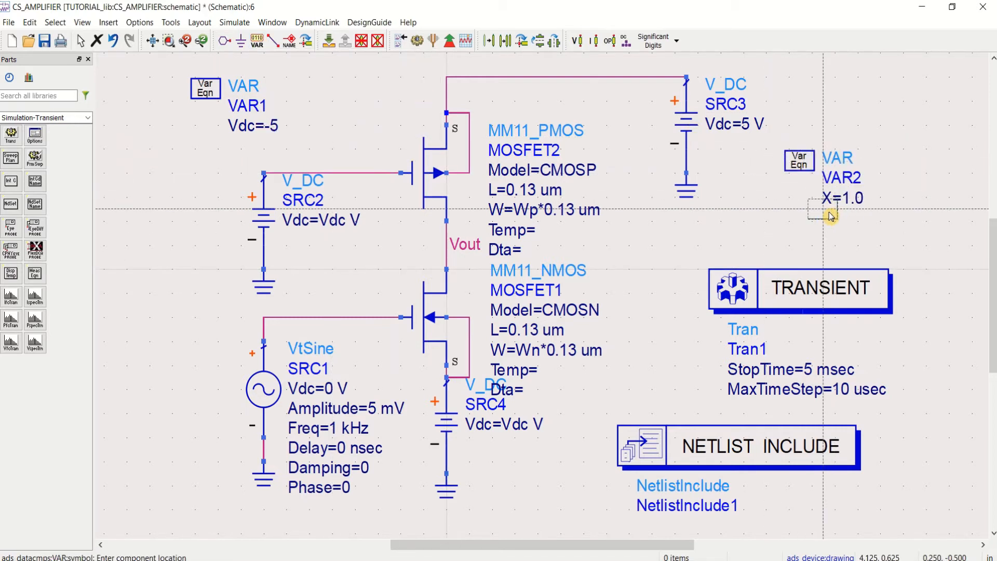
pyautogui.press('Escape')
pyautogui.doubleClick(830, 208)
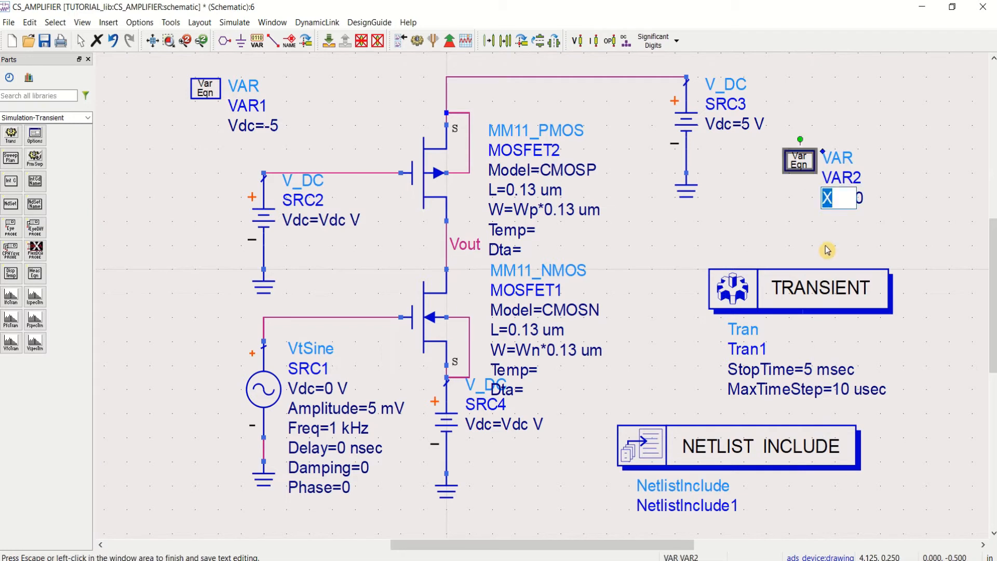
pyautogui.write('Wp')
pyautogui.click(871, 243)
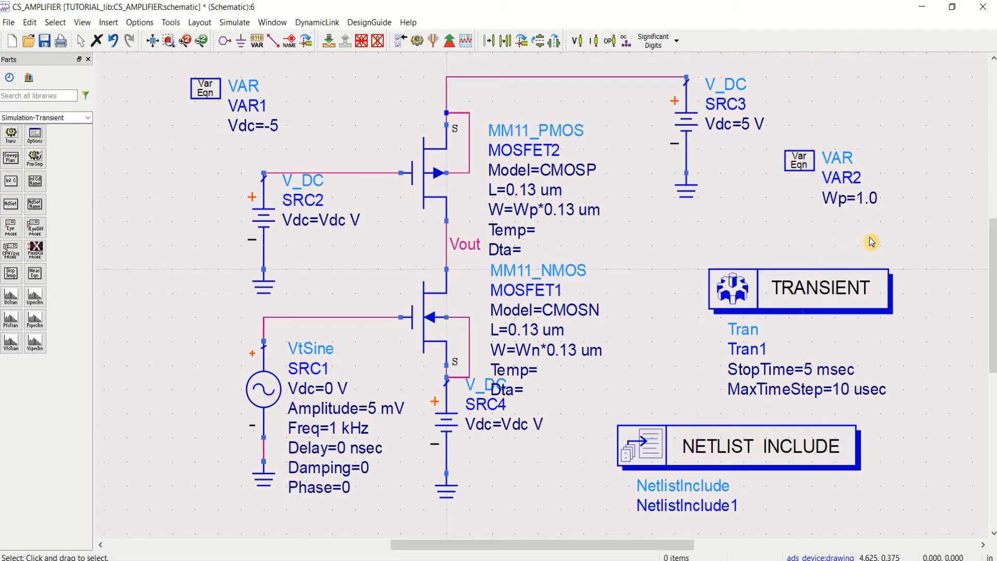
# - Add a second variable Wn with value 1.0 to the VAR2 block and accept the parameters
pyautogui.doubleClick(815, 170)
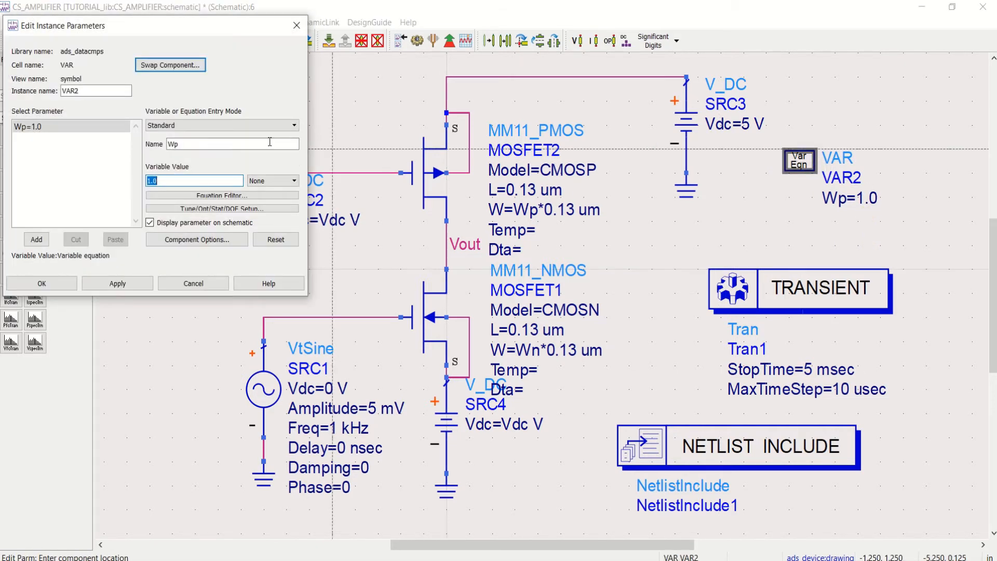
pyautogui.click(183, 144)
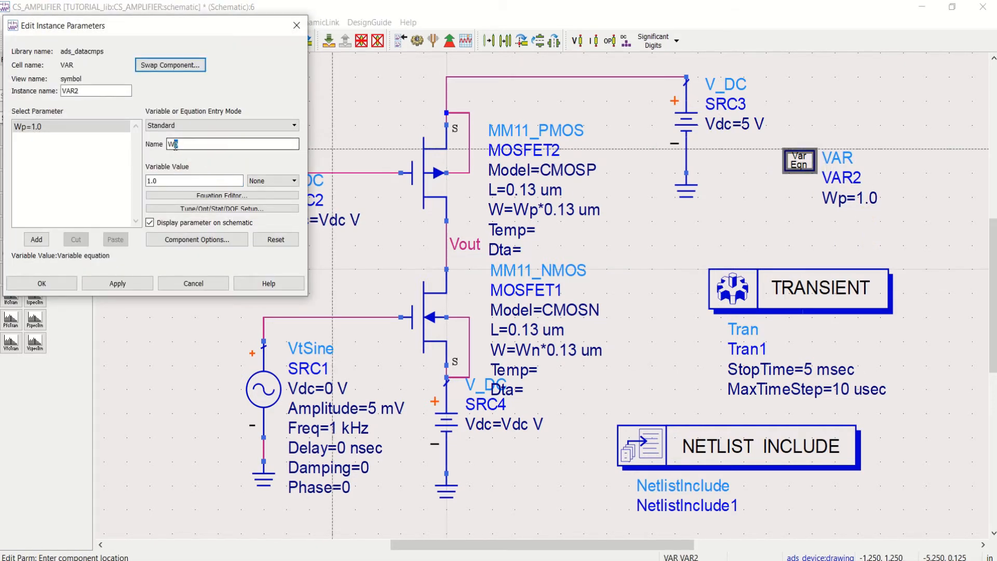
pyautogui.press('BackSpace')
pyautogui.write('n')
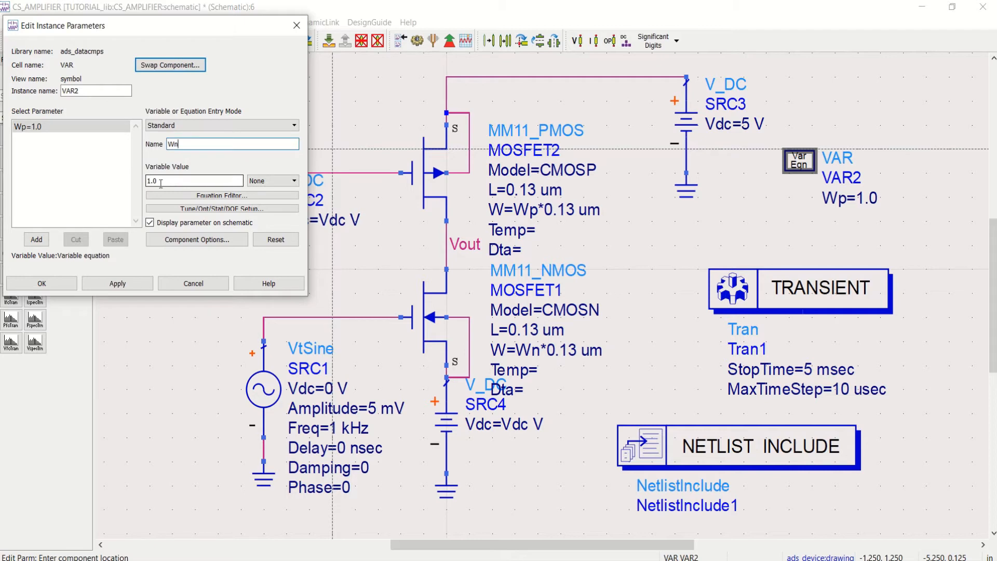
pyautogui.click(37, 240)
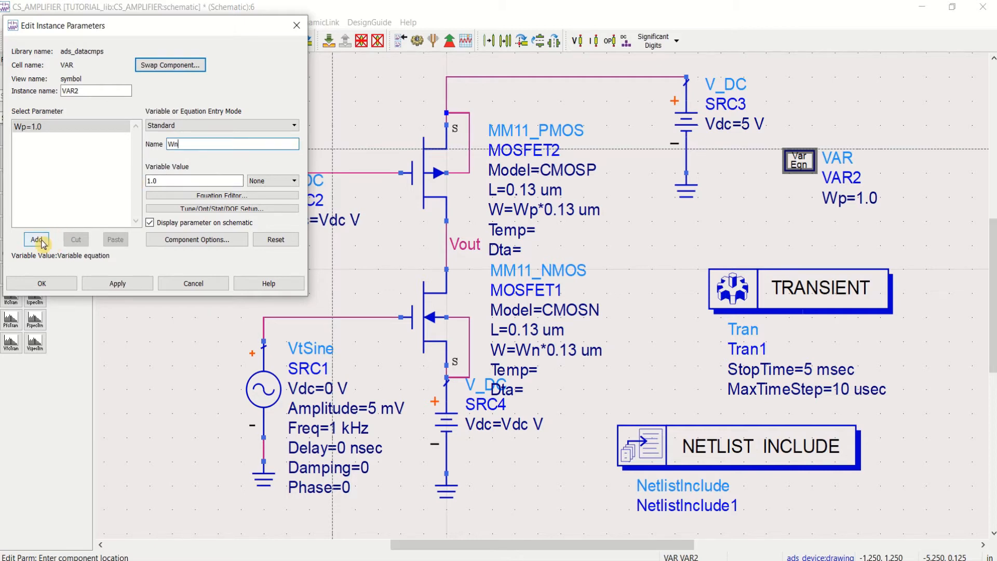
pyautogui.click(42, 283)
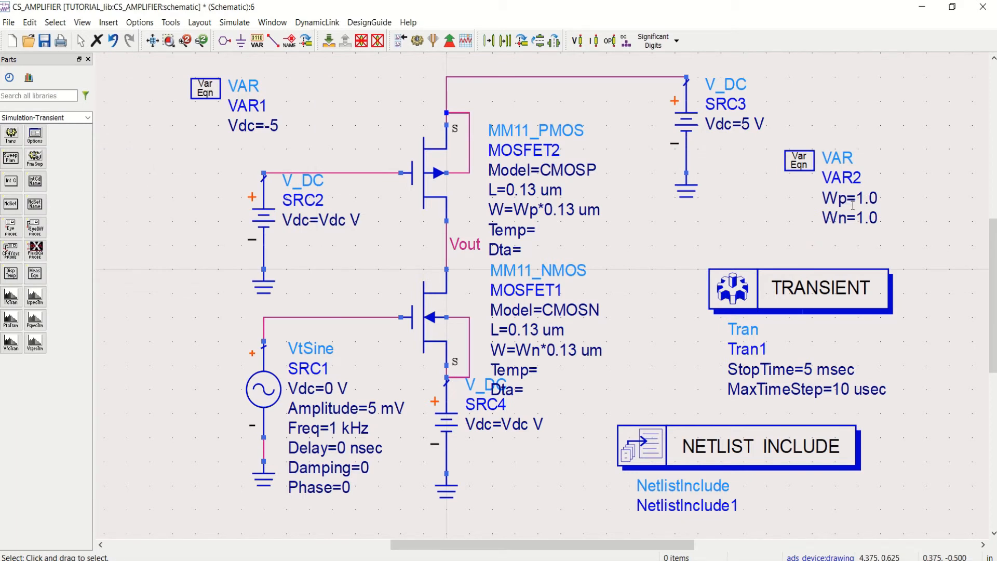
# - Set Wp to 2.0 and Wn to 5.35 in the VAR2 block
pyautogui.doubleClick(868, 199)
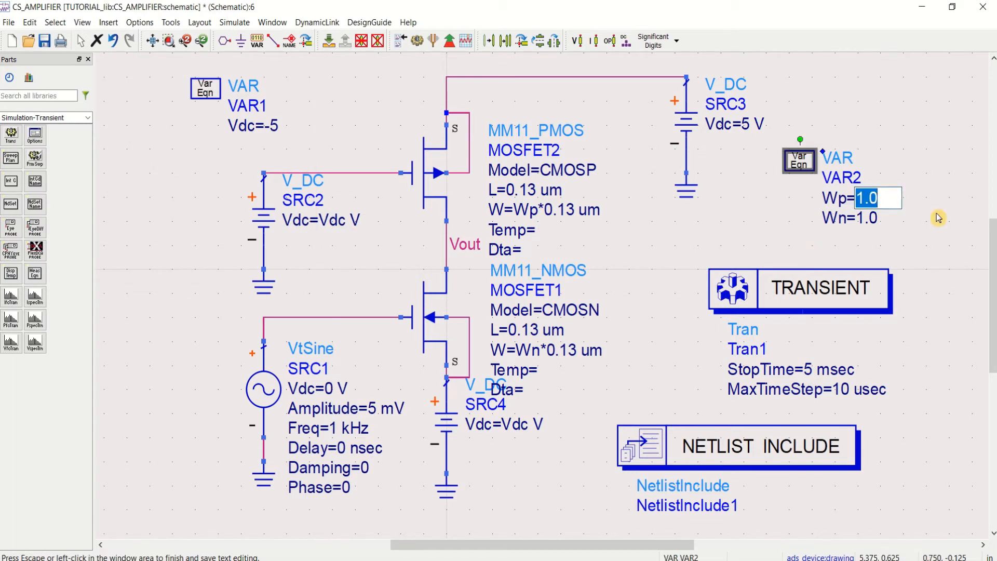
pyautogui.write('2.')
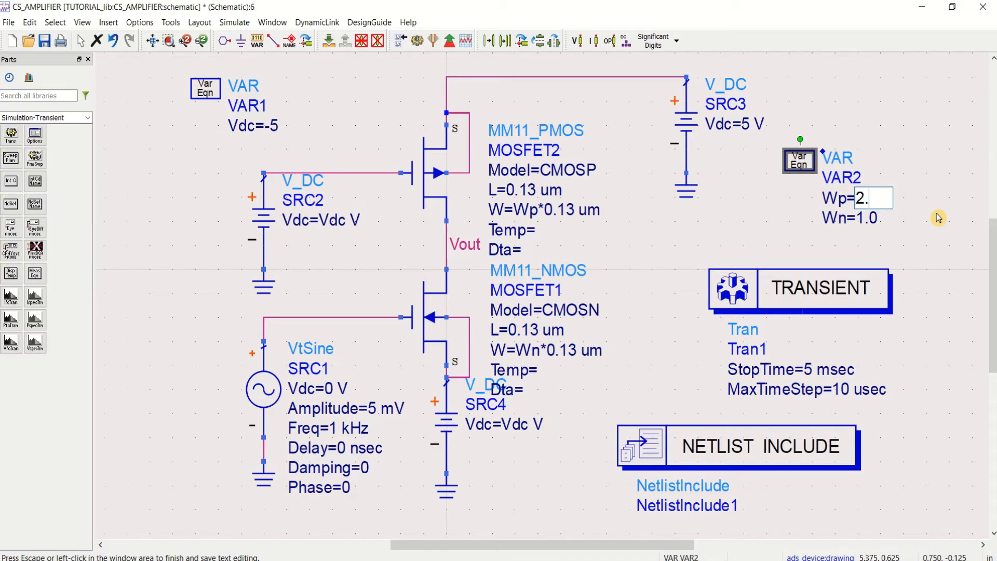
pyautogui.write('0')
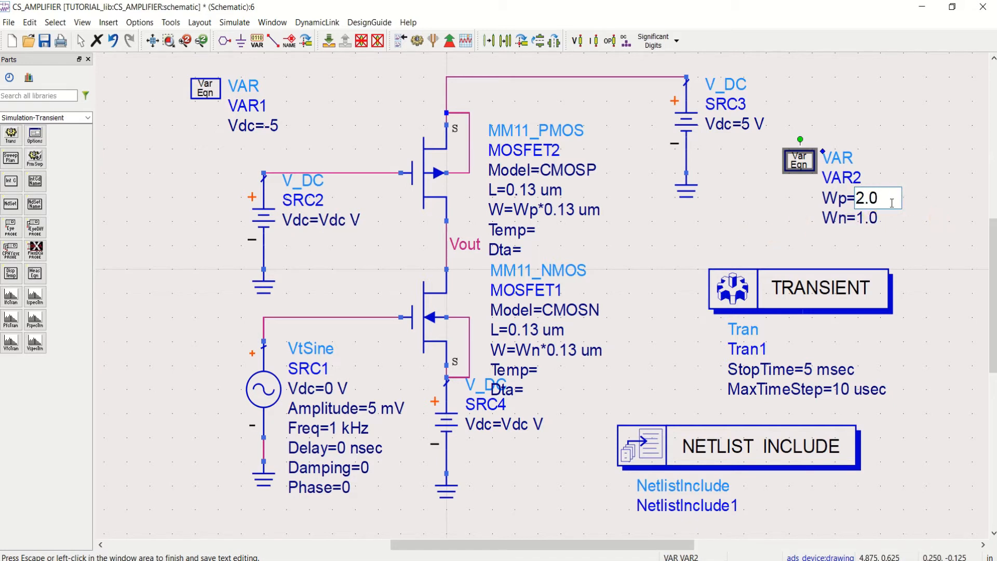
pyautogui.click(897, 155)
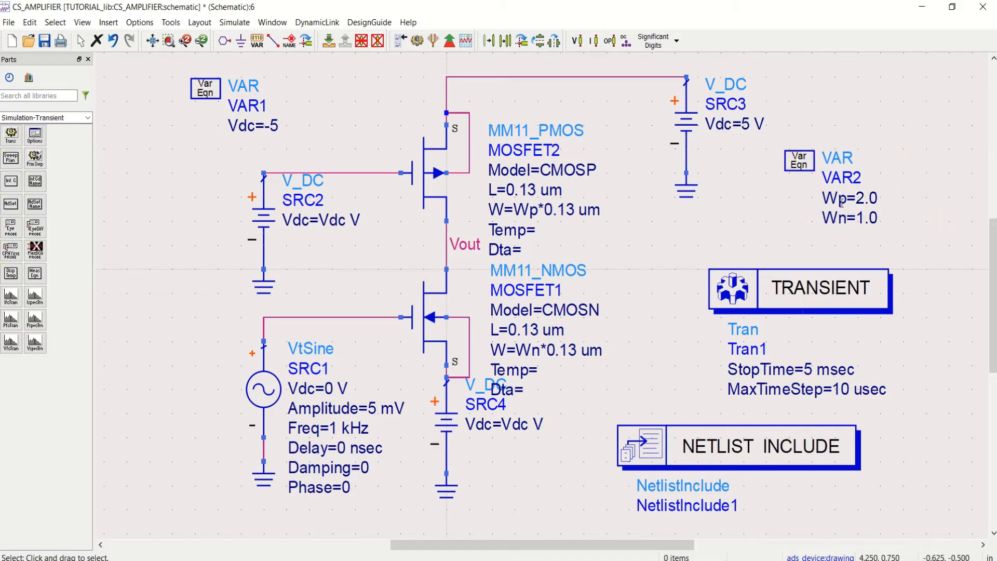
pyautogui.click(874, 217)
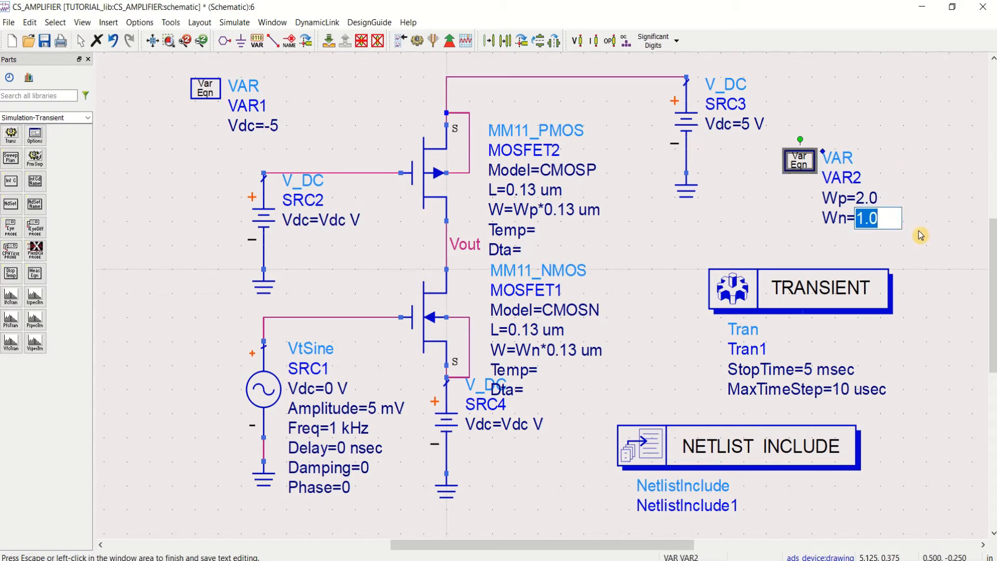
pyautogui.write('5.')
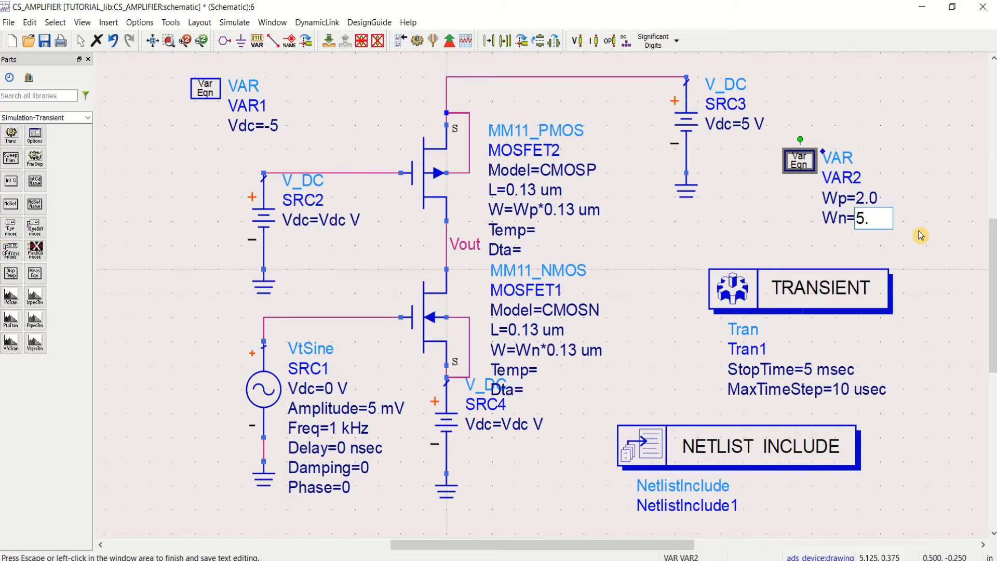
pyautogui.write('35')
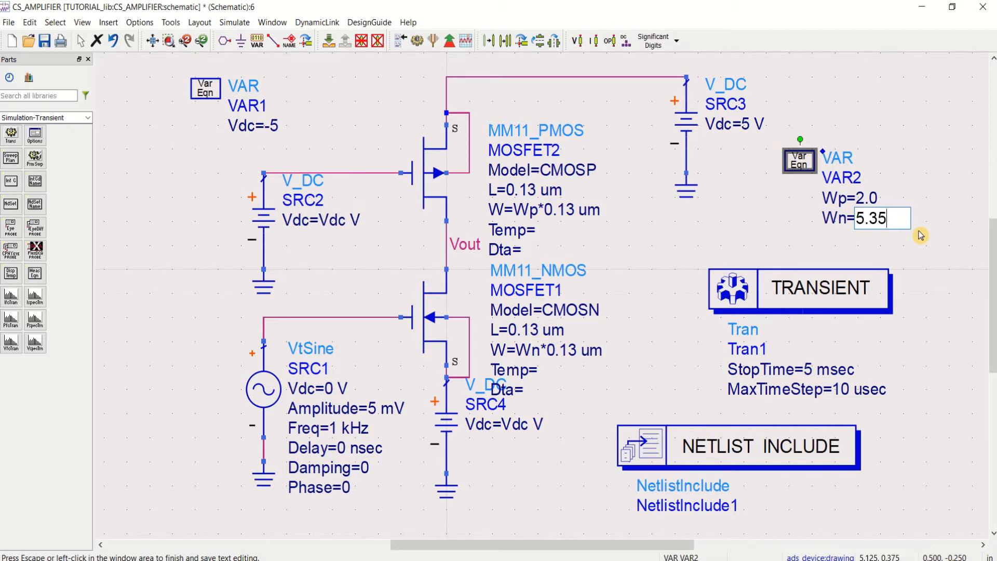
pyautogui.click(932, 156)
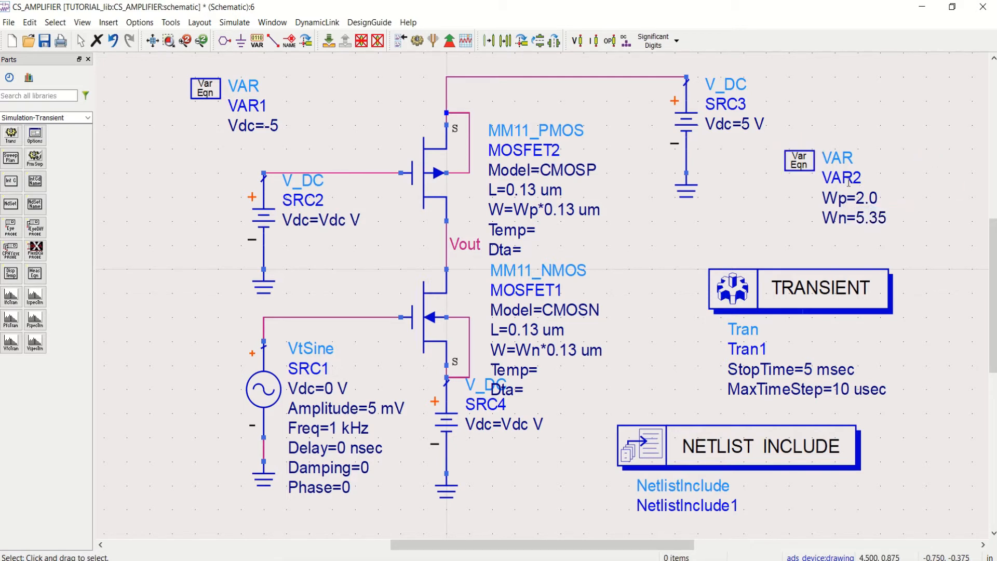
# - Save the schematic, run the transient simulation, review its status window, and minimize that window
pyautogui.click(46, 42)
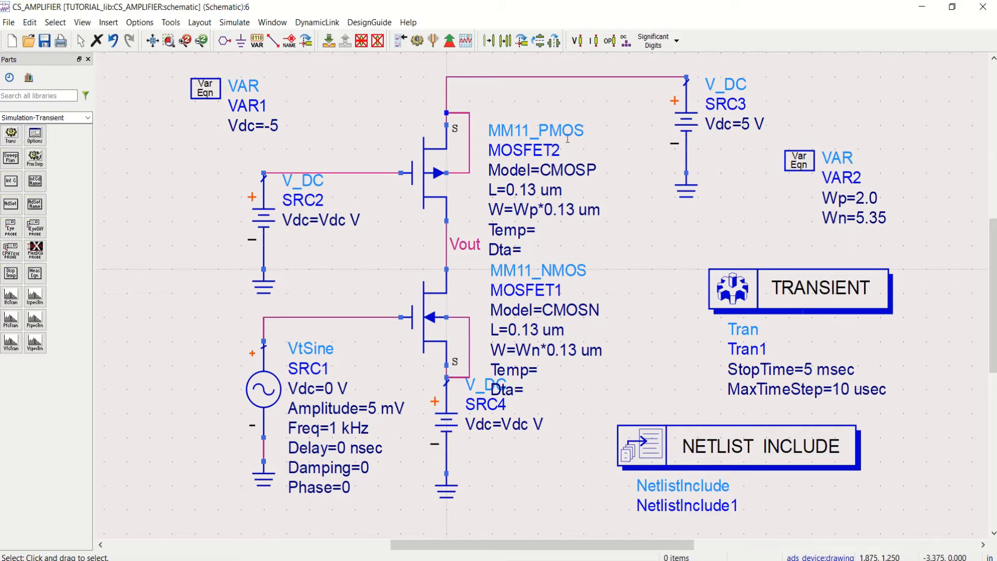
pyautogui.click(417, 42)
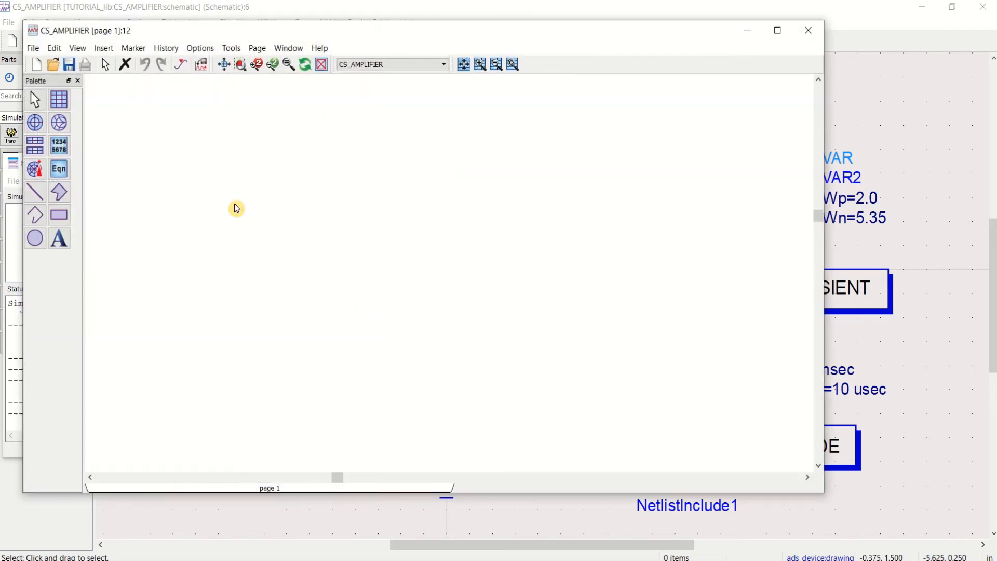
pyautogui.moveTo(351, 31); pyautogui.dragTo(638, 89)
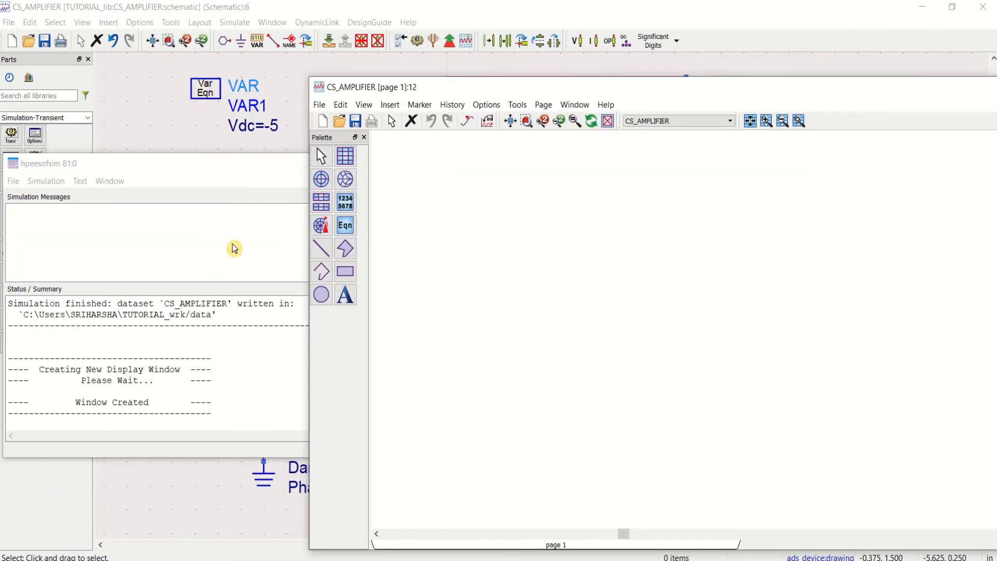
pyautogui.click(114, 172)
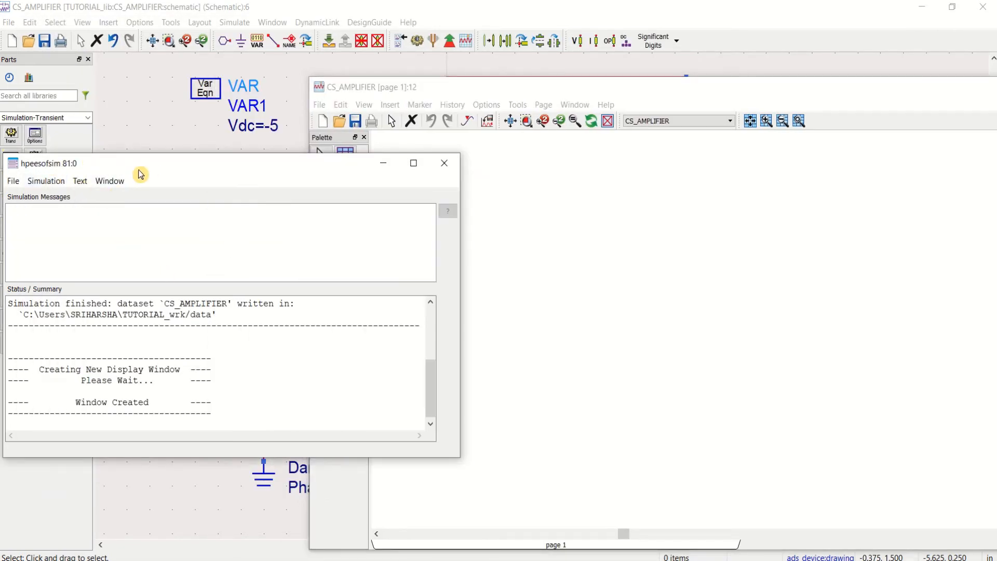
pyautogui.moveTo(139, 173); pyautogui.dragTo(257, 185)
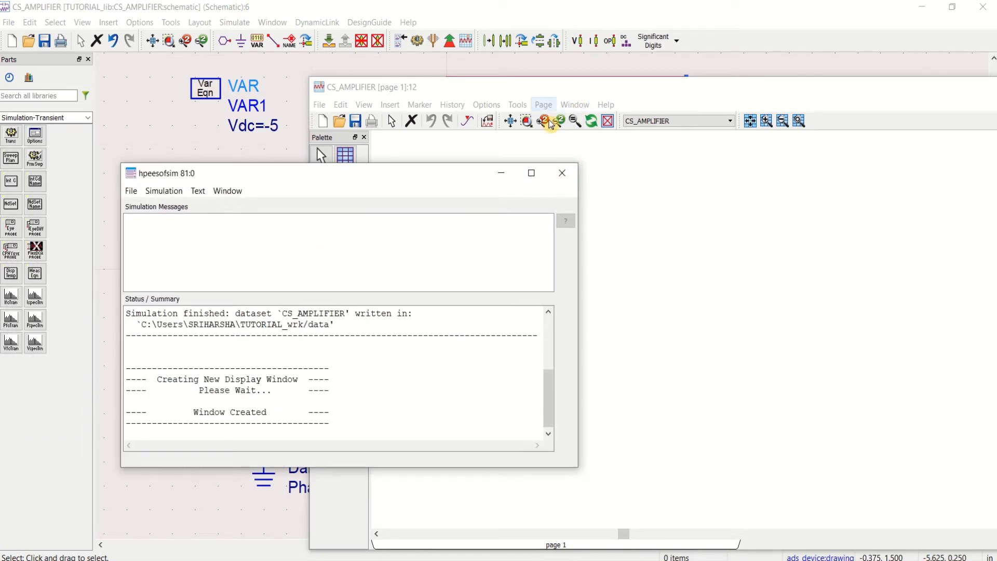
pyautogui.click(501, 177)
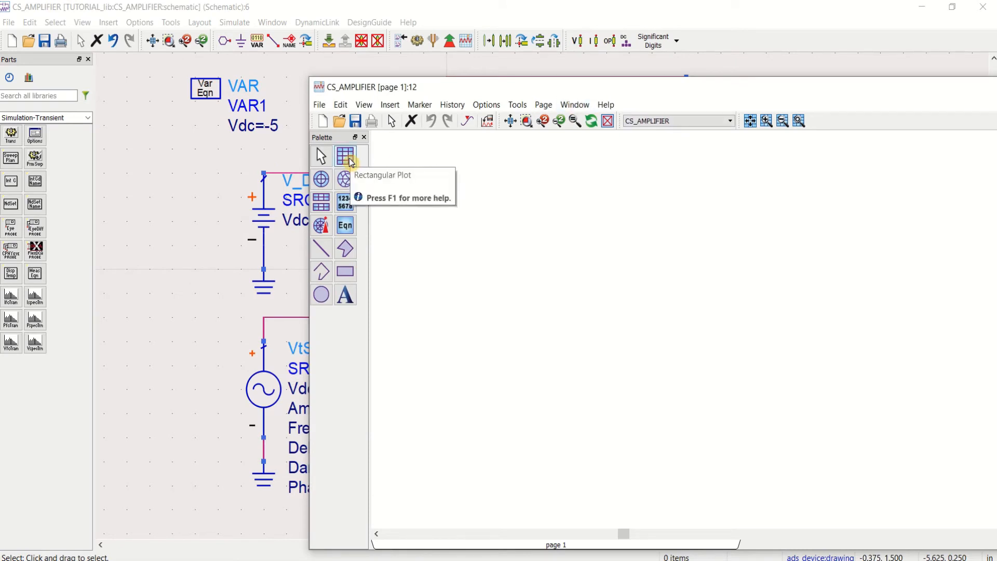
pyautogui.moveTo(463, 86); pyautogui.dragTo(308, 51)
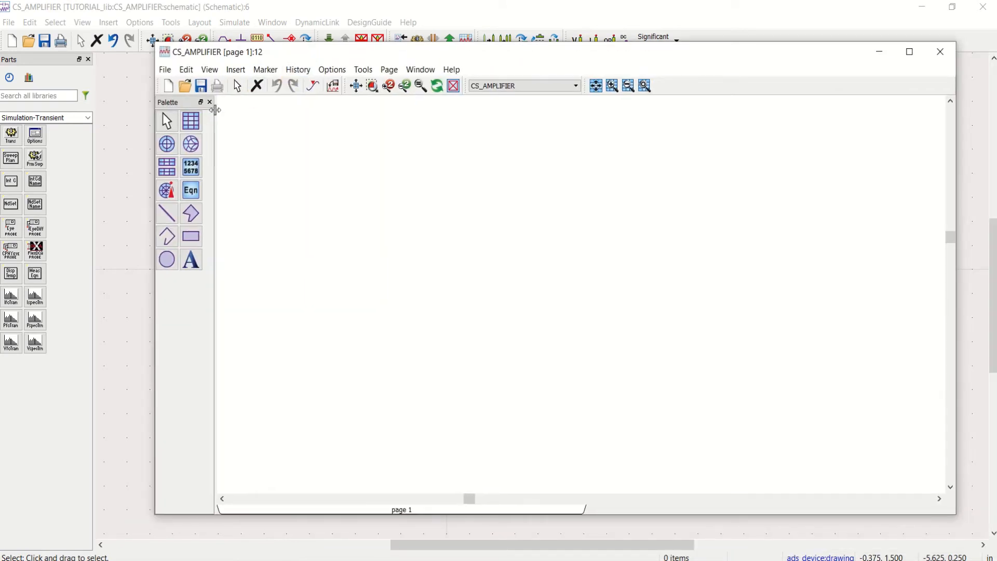
pyautogui.click(193, 124)
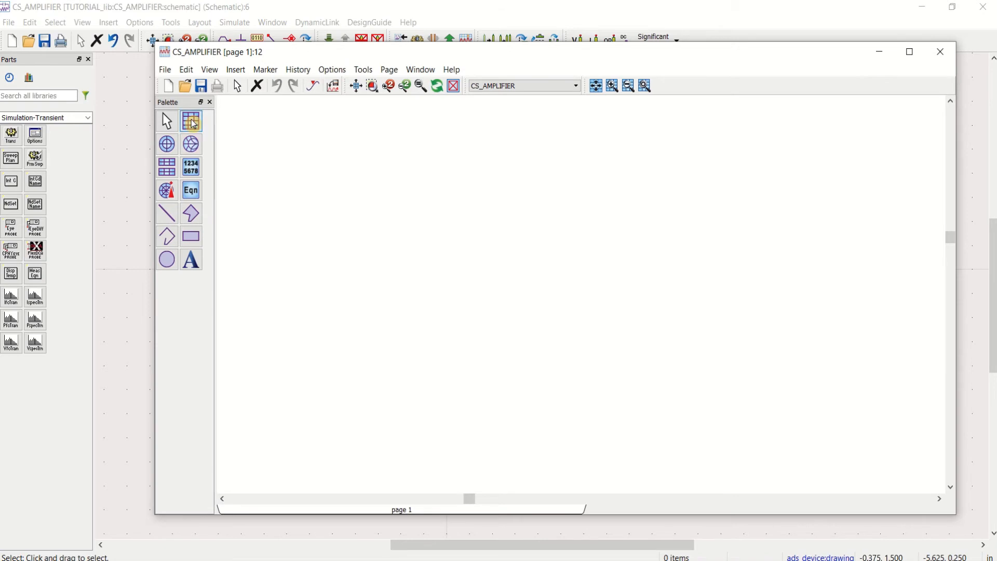
pyautogui.click(415, 194)
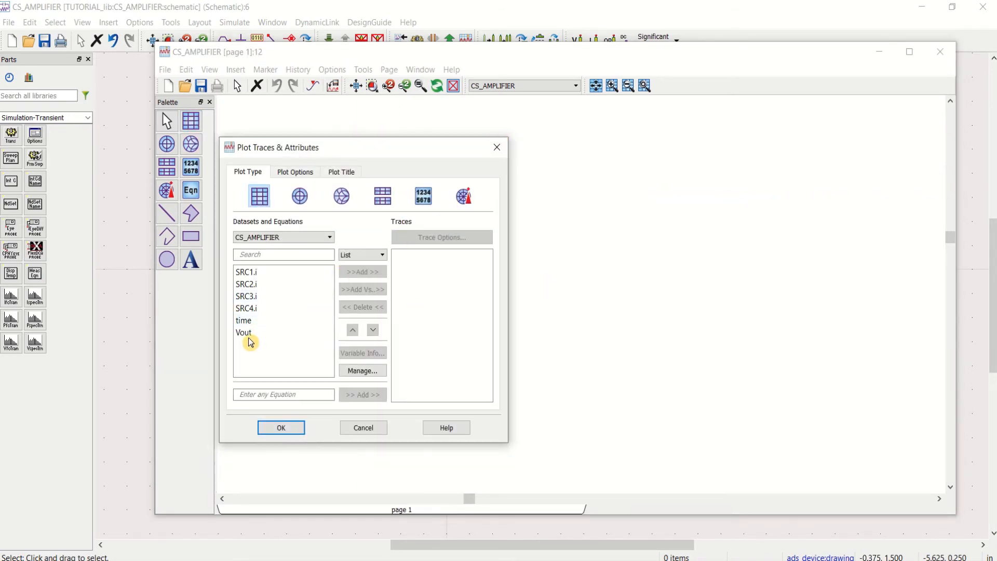
pyautogui.click(497, 147)
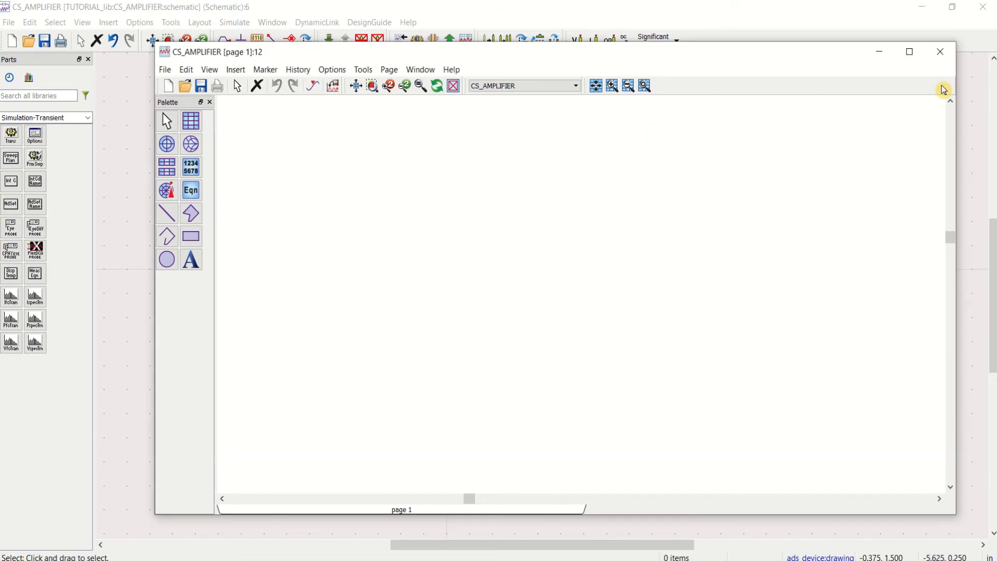
pyautogui.click(943, 56)
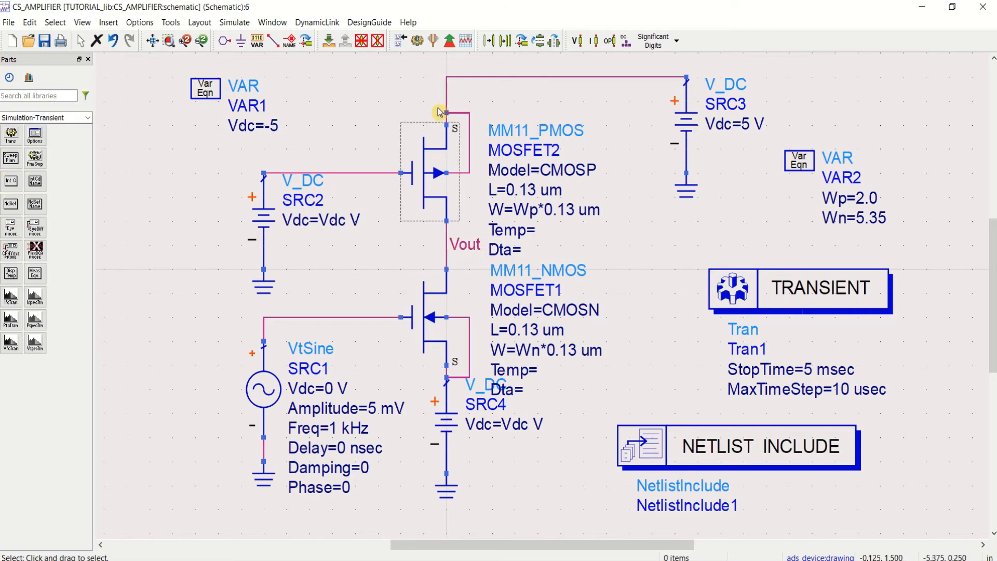
# - Label the wire between the SRC1 sine source and the NMOS gate as Vin
pyautogui.click(292, 46)
pyautogui.click(316, 317)
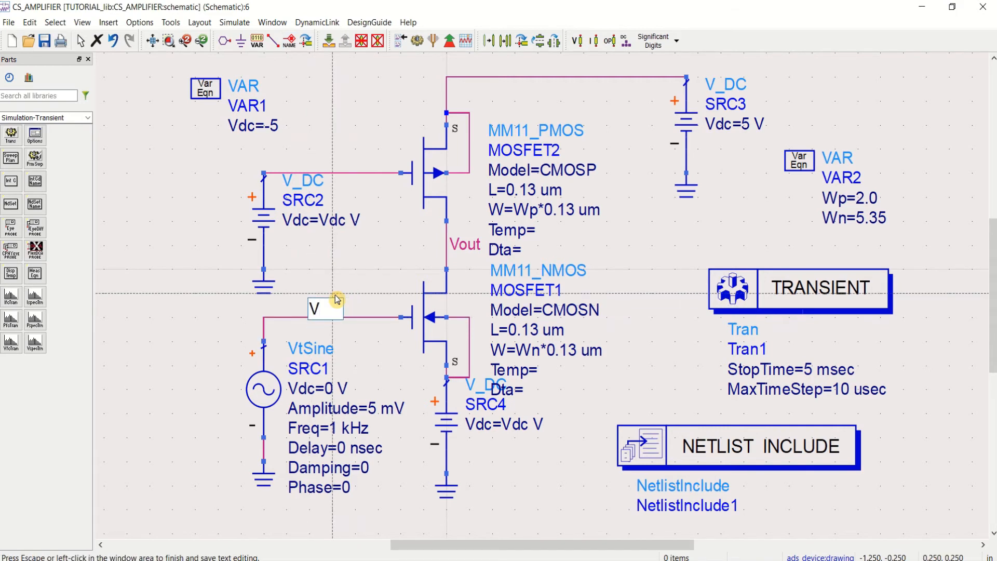
pyautogui.write('Vin')
pyautogui.click(335, 294)
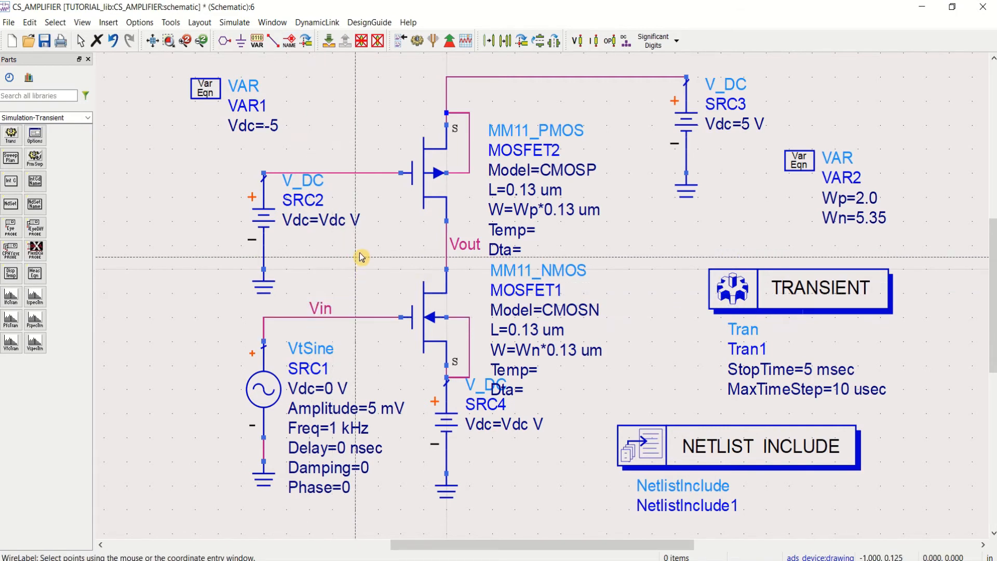
# - Label the wire between the SRC2 supply and the PMOS gate as Vbias, and end wire labelling
pyautogui.click(348, 176)
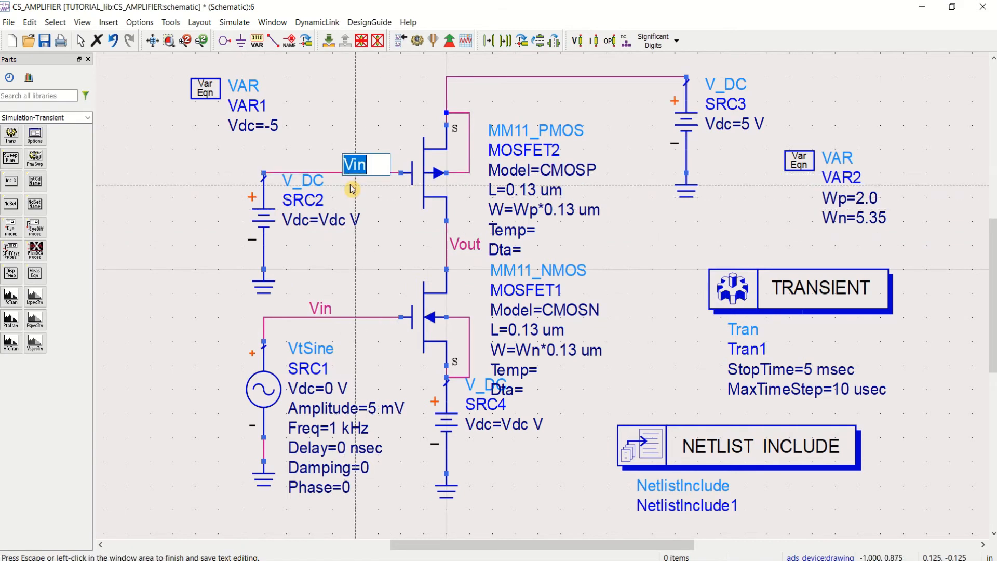
pyautogui.write('Vbias')
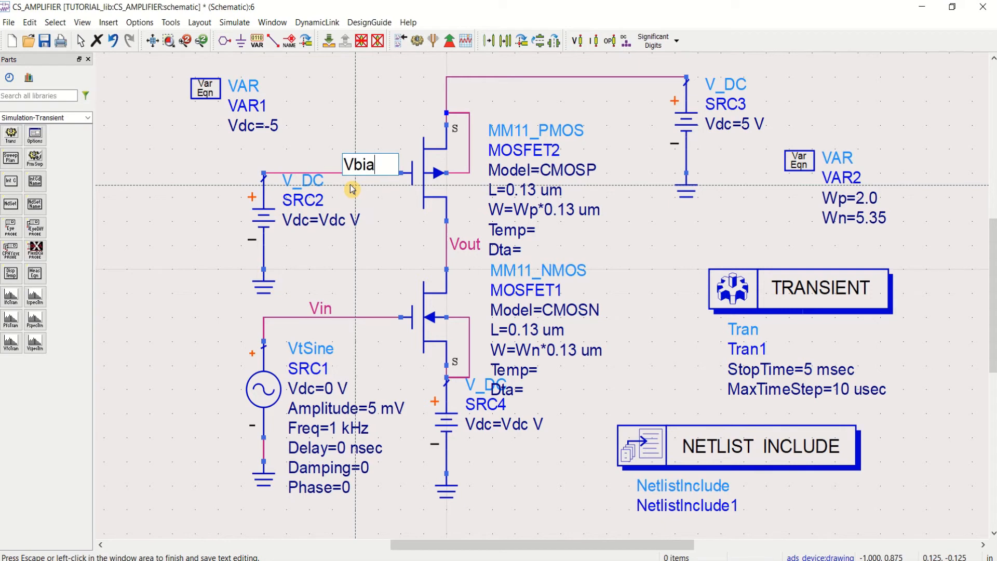
pyautogui.click(360, 105)
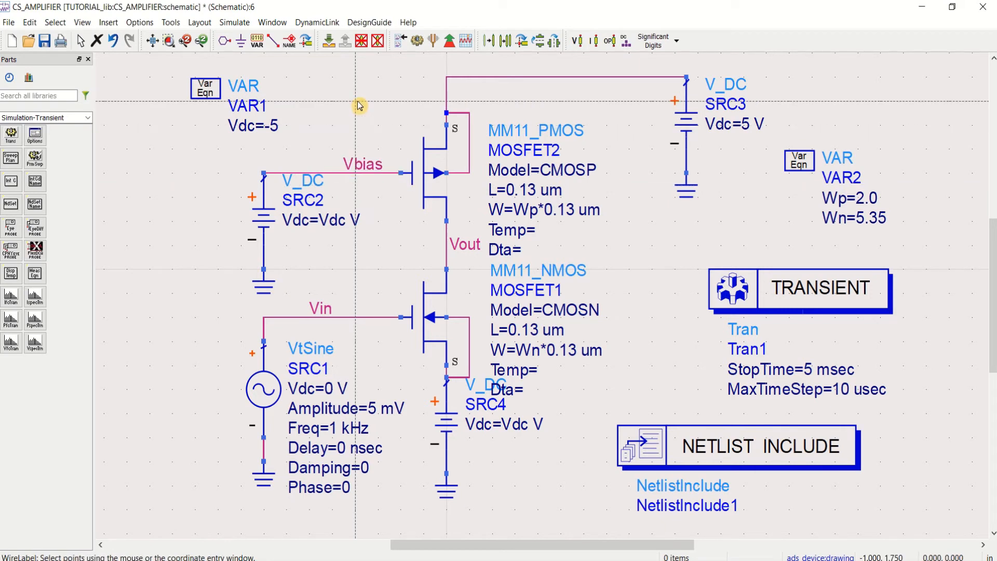
pyautogui.press('Escape')
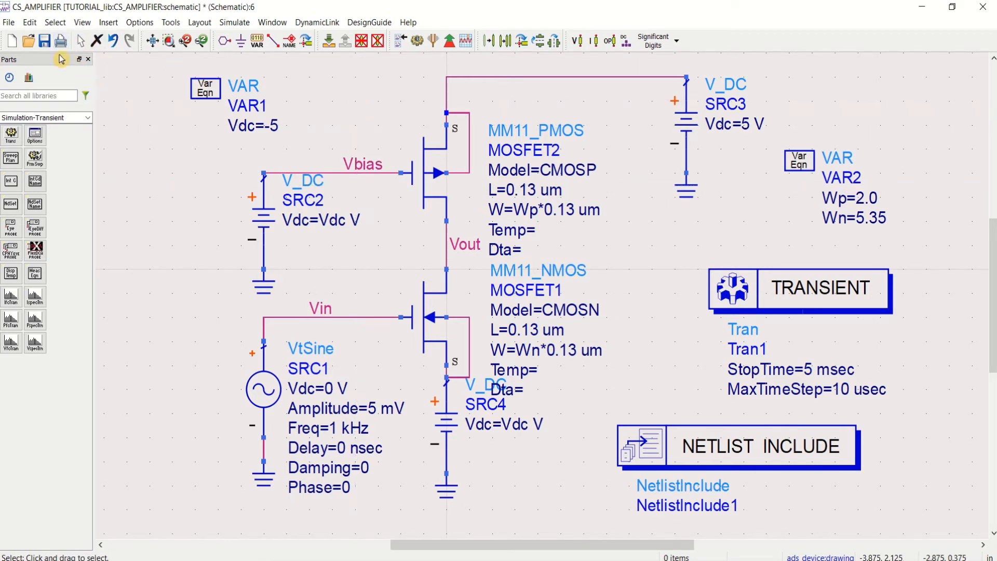
# - Save the schematic with its new wire labels and rerun the transient simulation
pyautogui.click(45, 41)
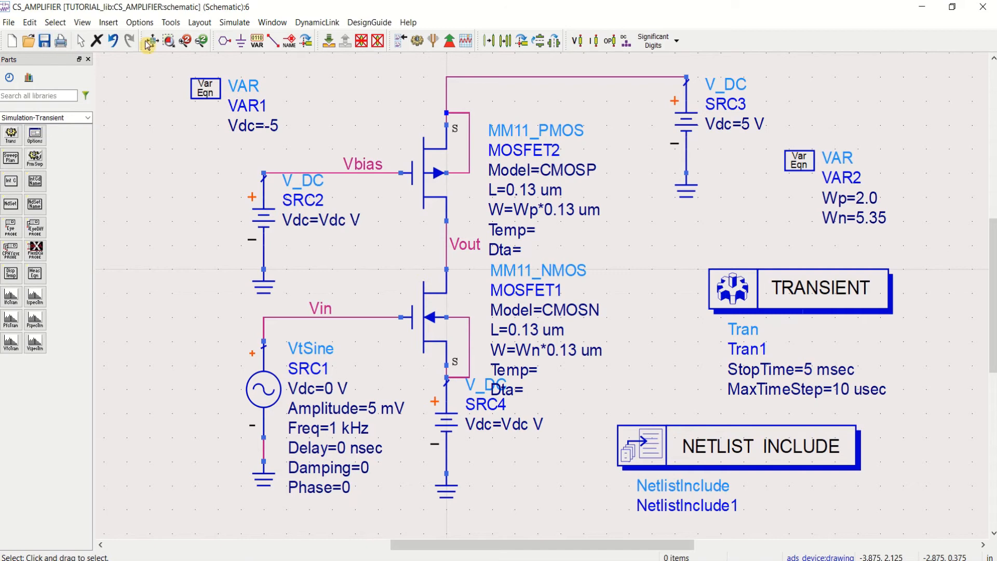
pyautogui.click(417, 42)
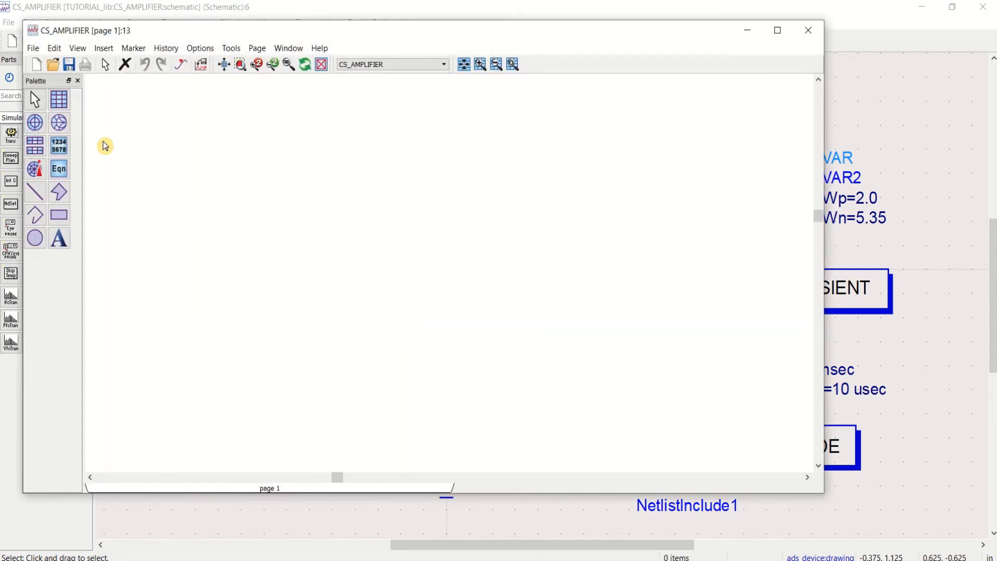
# - Insert a rectangular plot on the new data display page with Vin and Vout as its traces
pyautogui.click(66, 108)
pyautogui.click(337, 181)
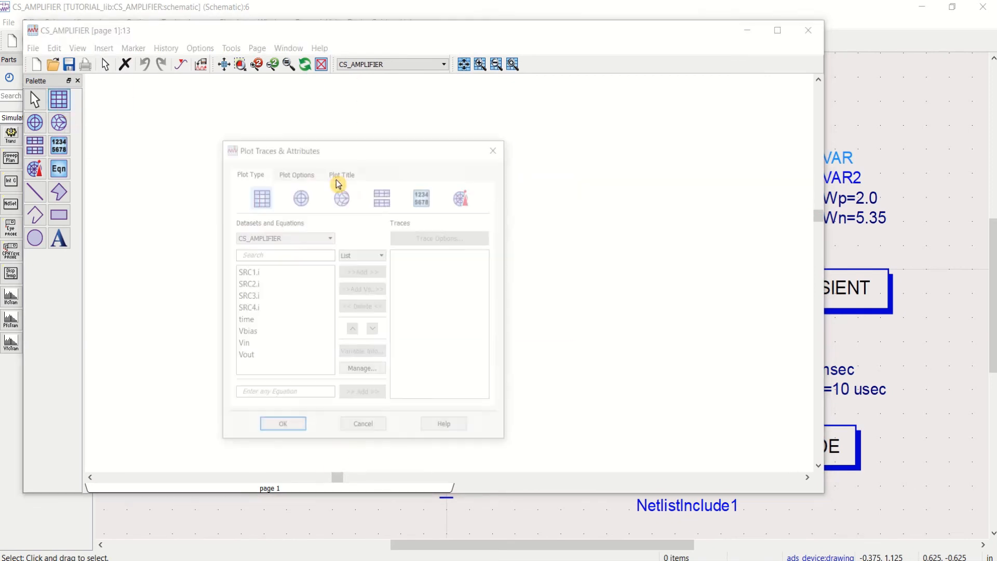
pyautogui.click(247, 345)
pyautogui.keyDown('shift'); pyautogui.click(248, 357); pyautogui.keyUp('shift')
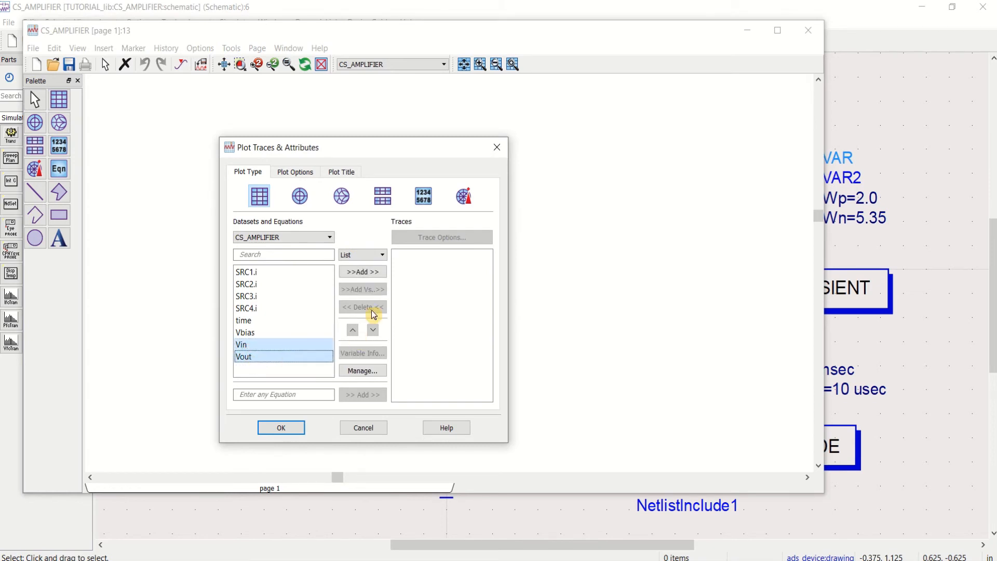
pyautogui.click(376, 274)
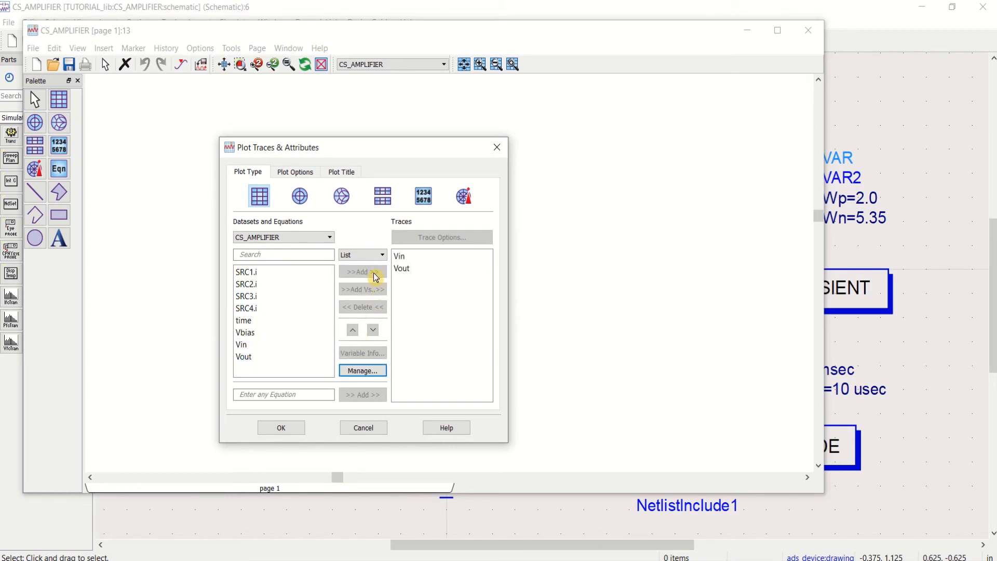
pyautogui.click(283, 426)
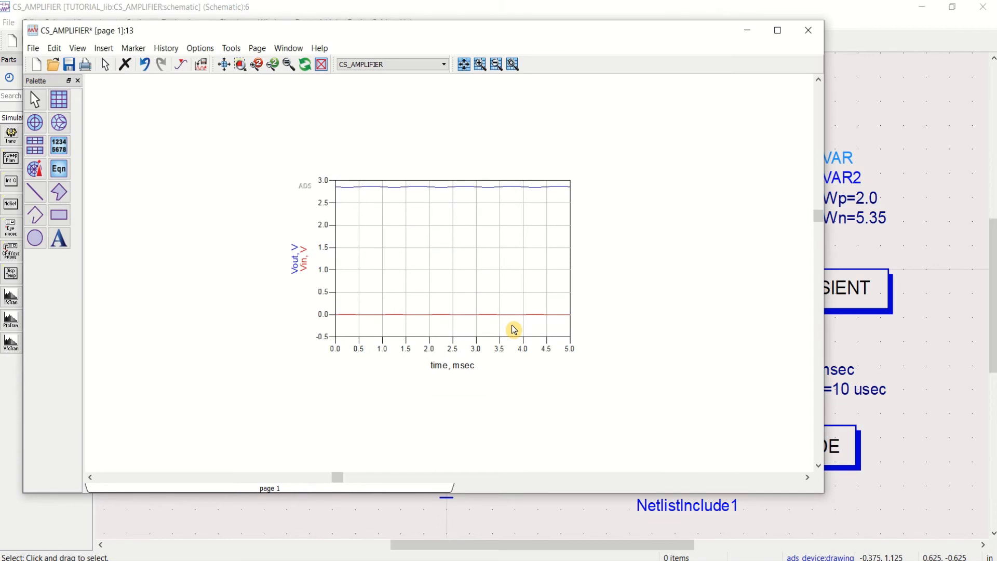
# - Maximize the data display and change the plot to a stacked plot with Vin and Vout on separate axes
pyautogui.click(776, 31)
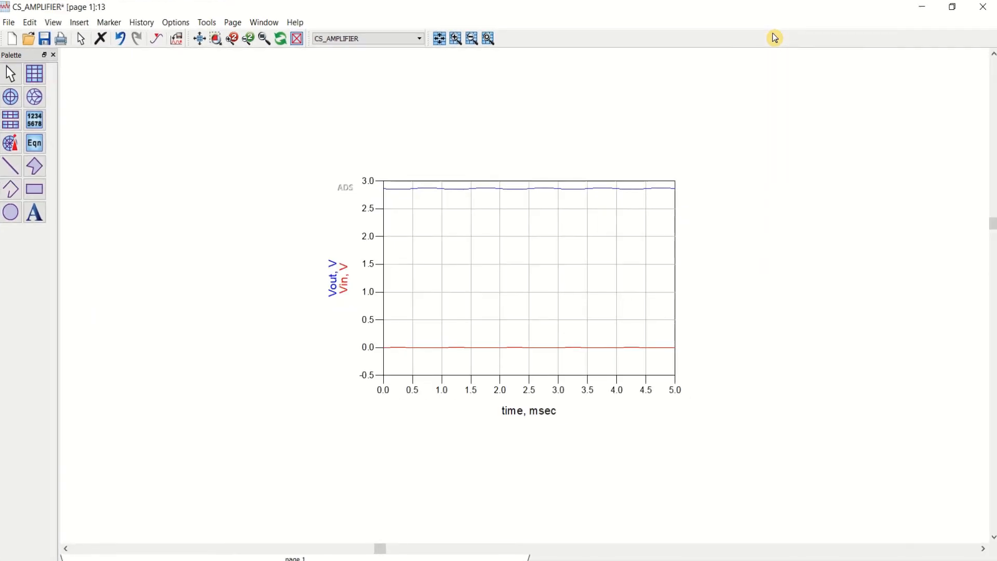
pyautogui.doubleClick(547, 231)
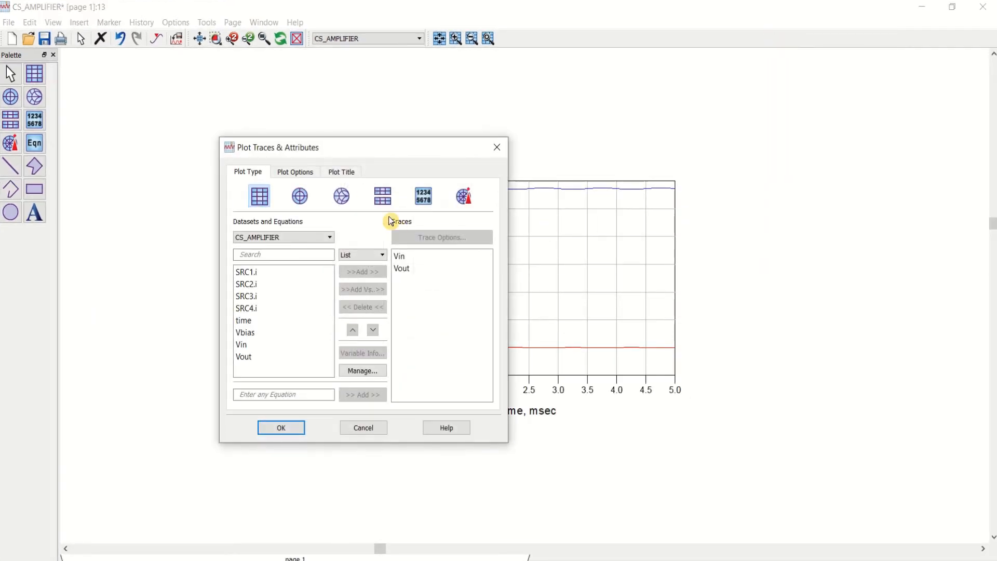
pyautogui.click(291, 428)
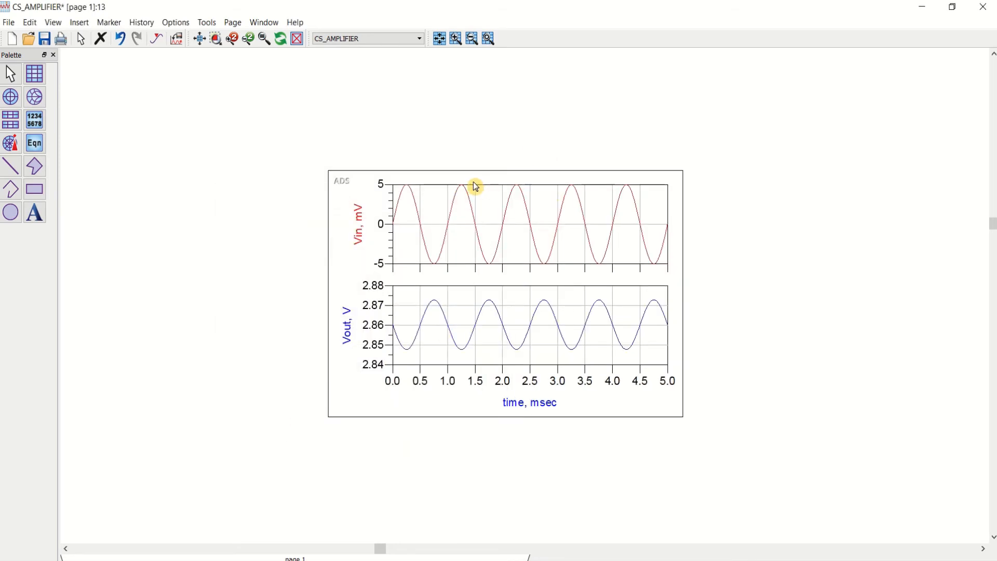
pyautogui.moveTo(500, 188); pyautogui.dragTo(448, 178)
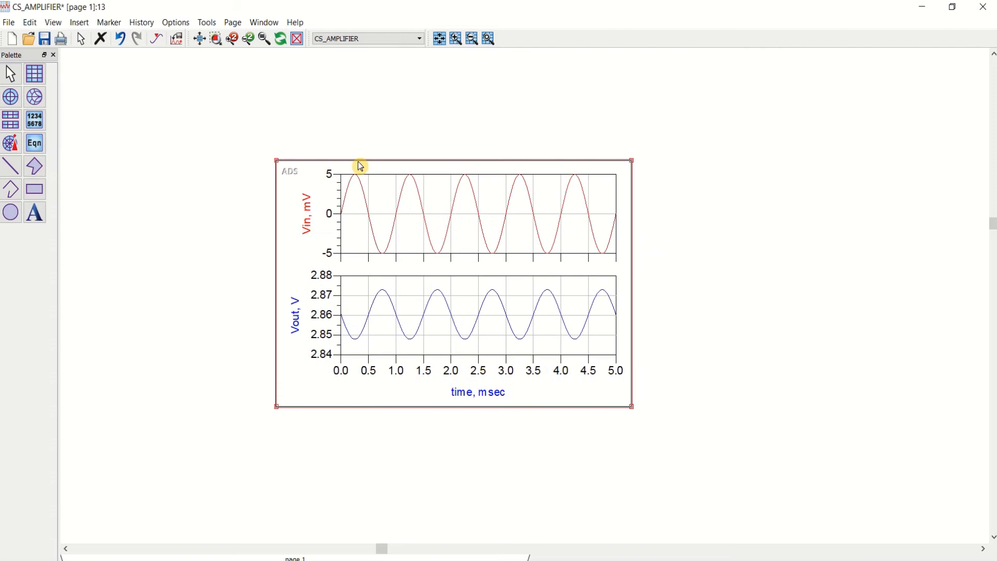
pyautogui.click(200, 39)
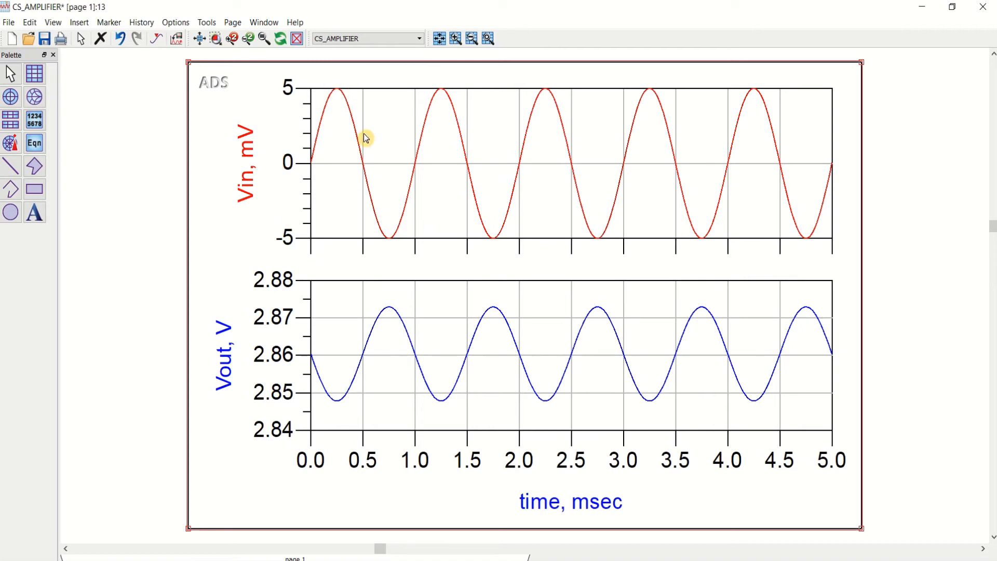
# - Increase the line thickness of the Vin trace and the Vout trace in their trace options
pyautogui.doubleClick(250, 162)
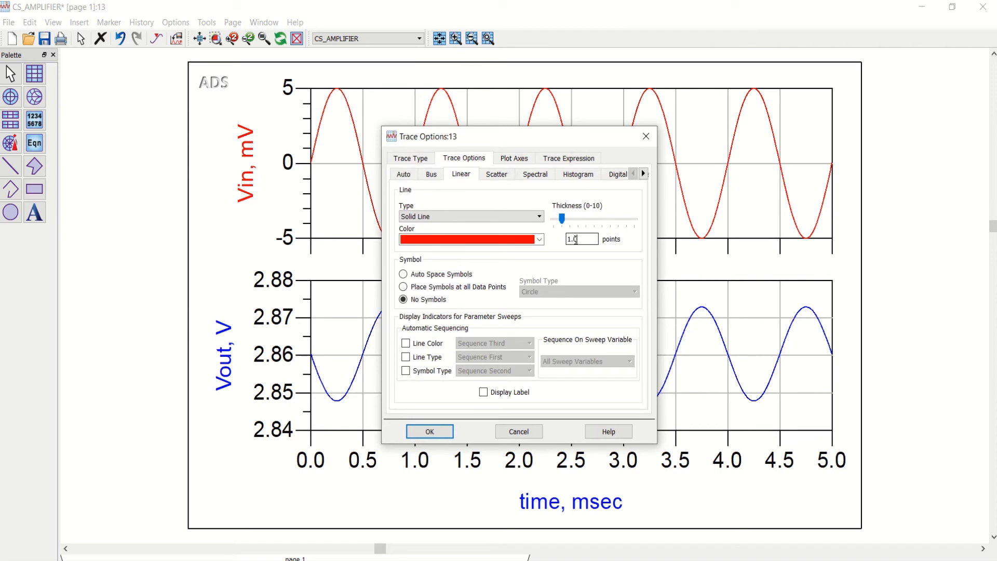
pyautogui.click(430, 431)
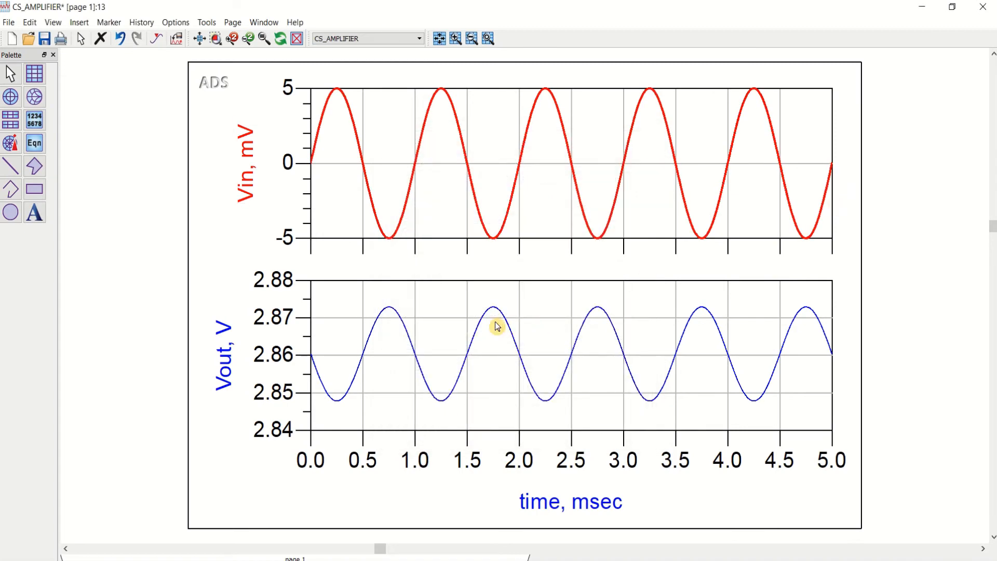
pyautogui.doubleClick(227, 363)
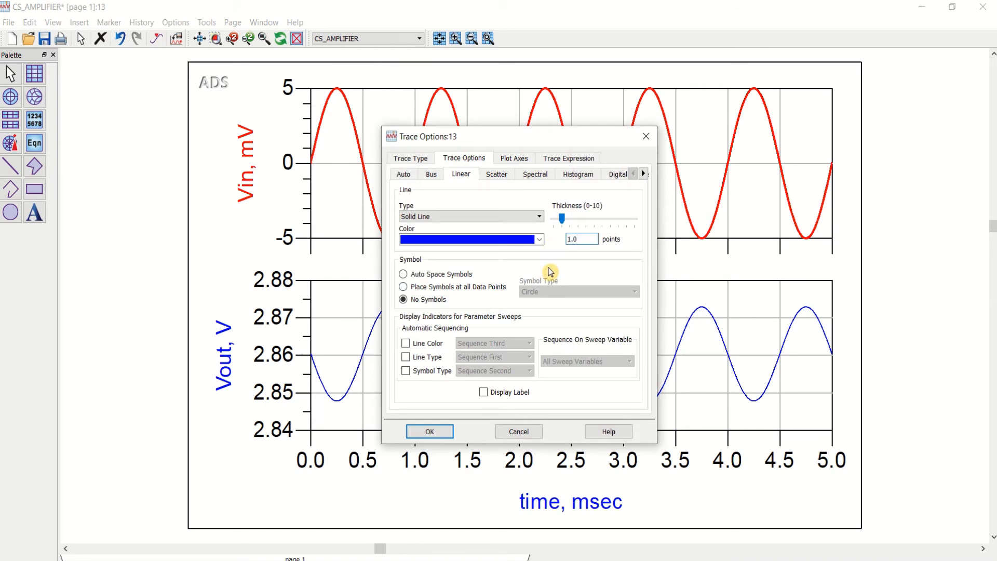
pyautogui.click(431, 430)
pyautogui.click(917, 261)
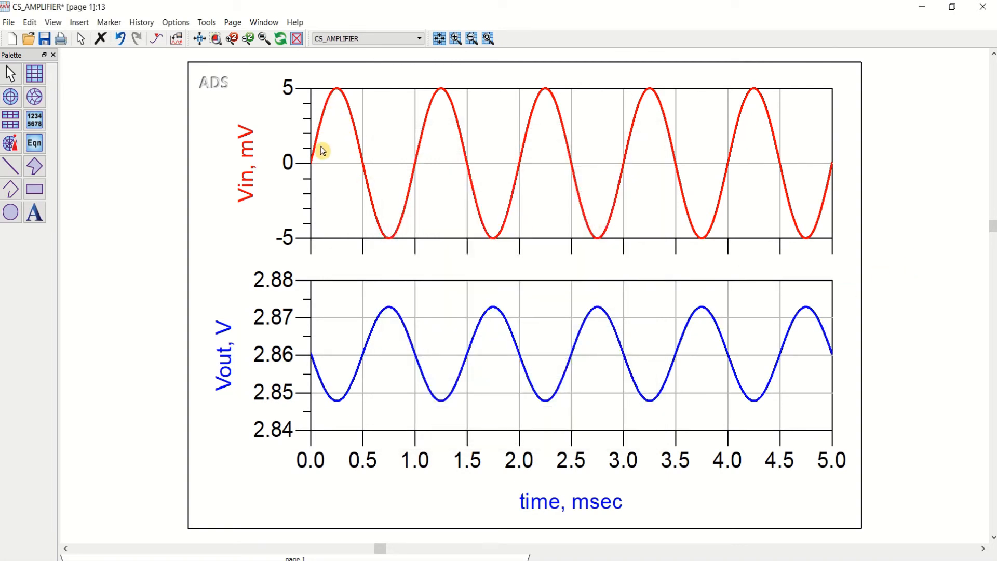
# - Place two markers on the Vout trace, at the first peak, about 0.74 msec, and at the following trough, about 1.25 msec
pyautogui.click(923, 7)
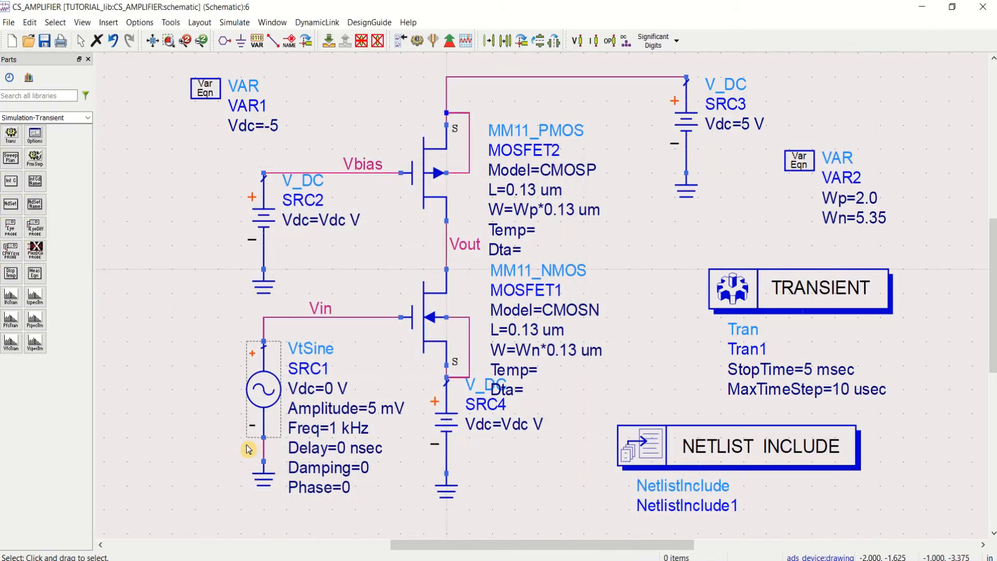
pyautogui.click(562, 173)
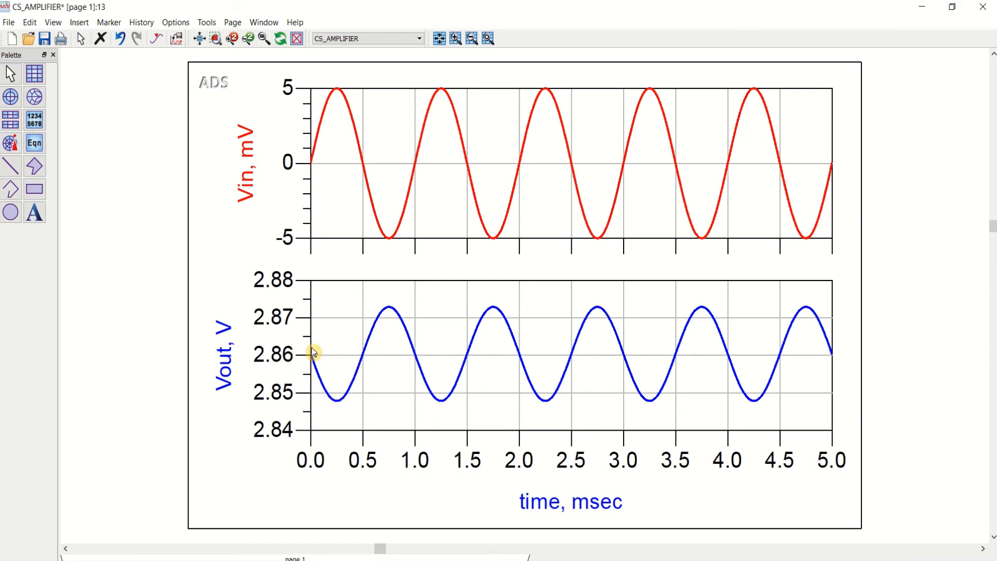
pyautogui.click(157, 40)
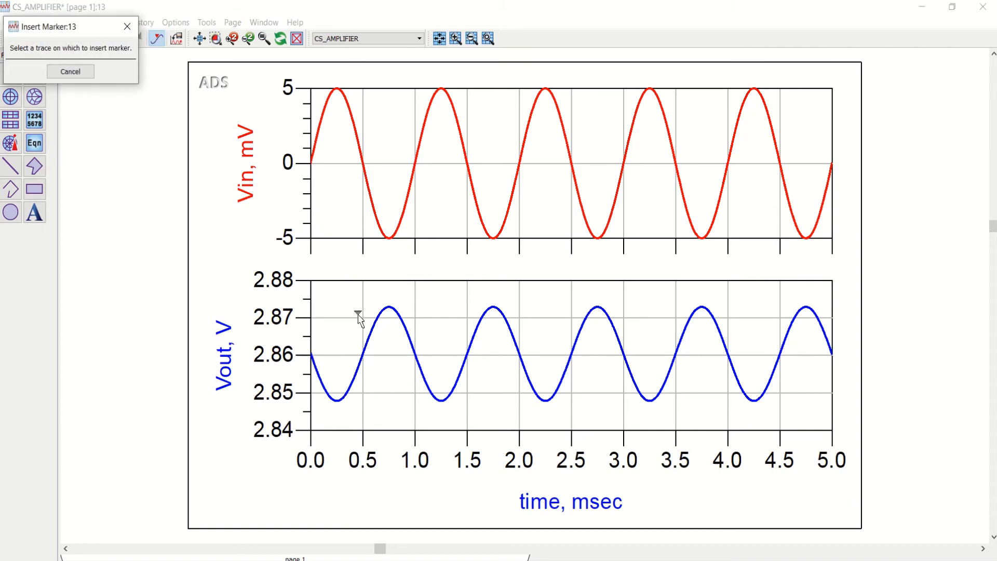
pyautogui.click(387, 309)
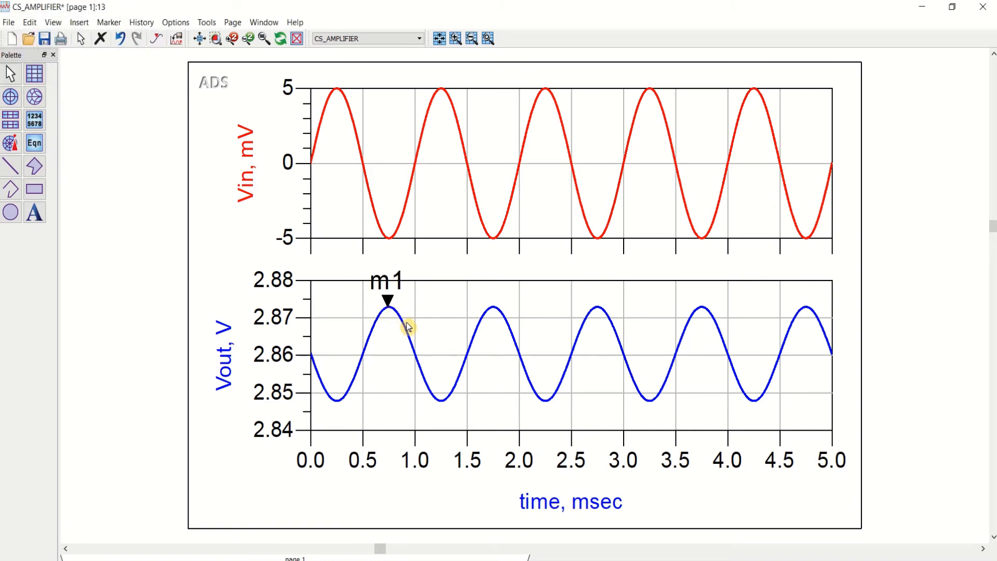
pyautogui.click(157, 42)
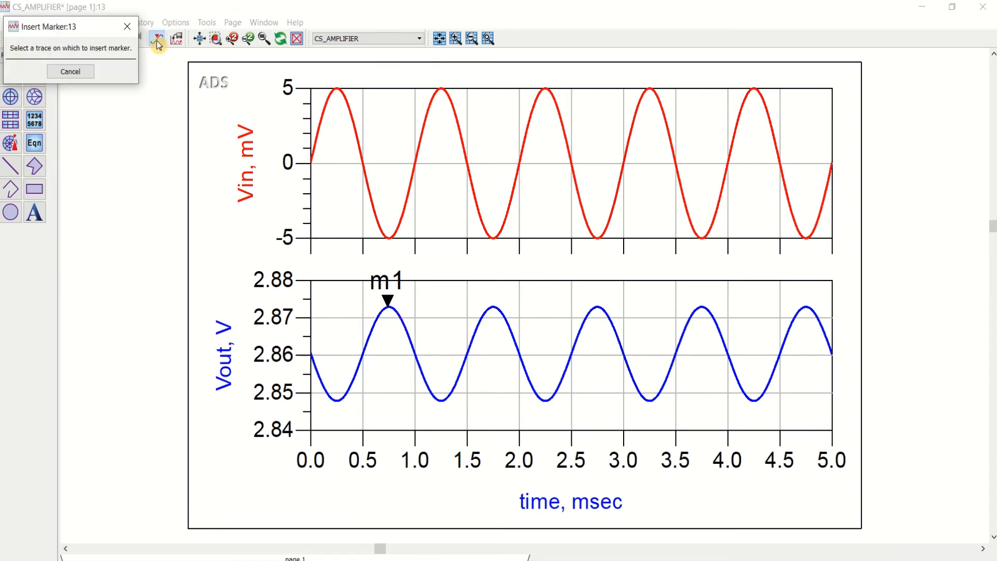
pyautogui.click(441, 400)
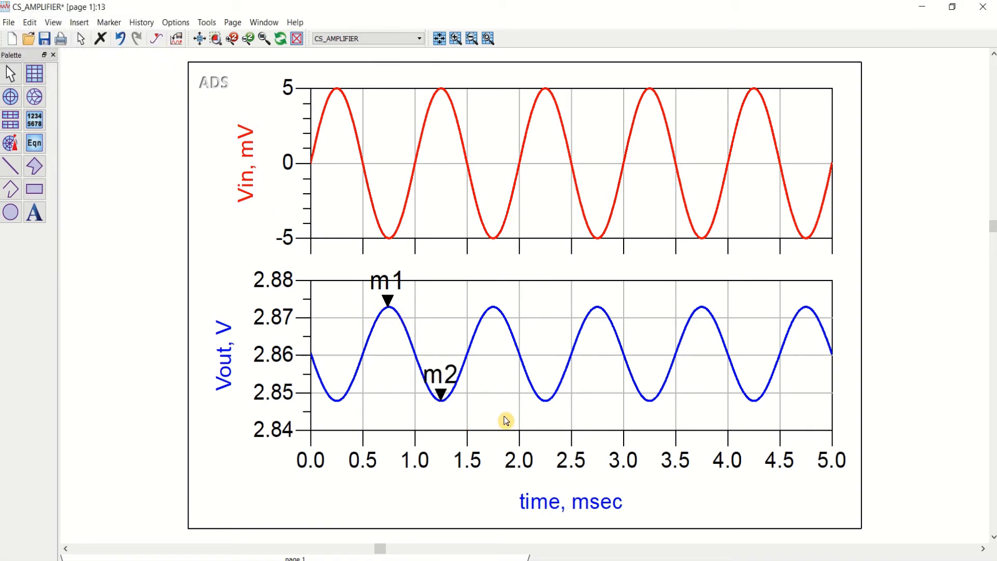
# - Bring the marker readouts into view and shift marker m1 along the Vout peak to 747.0 usec
pyautogui.scroll(-1, 505, 417)
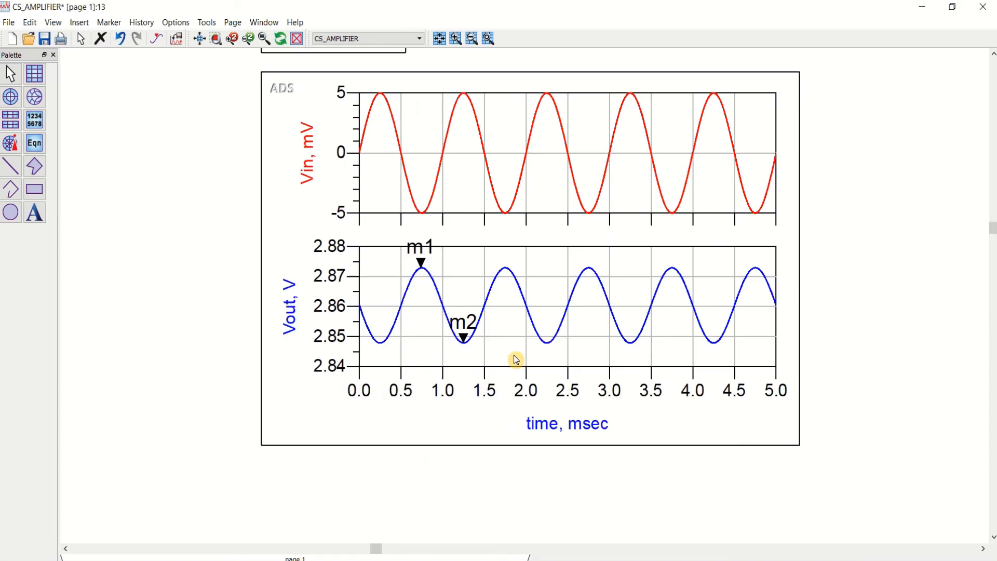
pyautogui.click(196, 43)
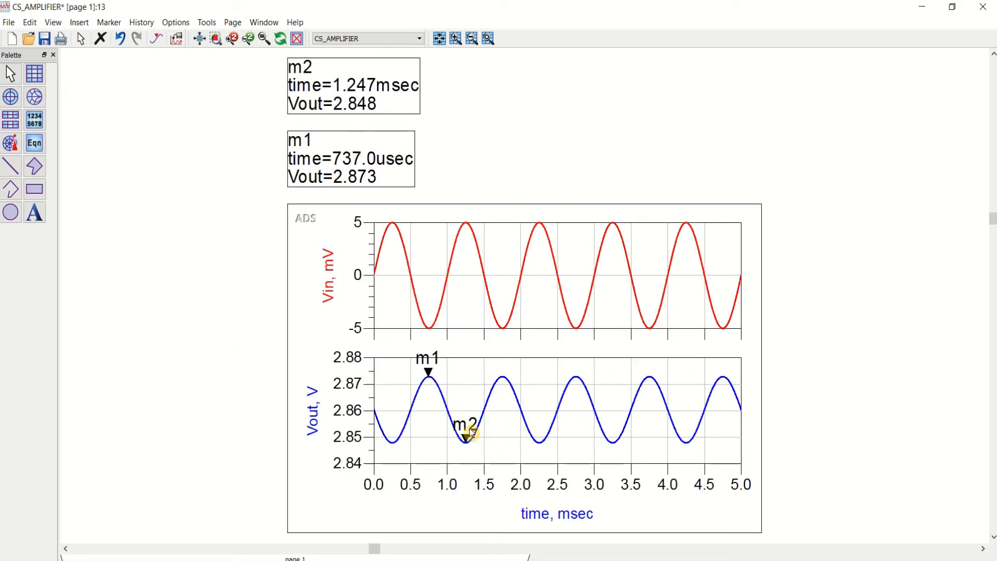
pyautogui.press('Right')
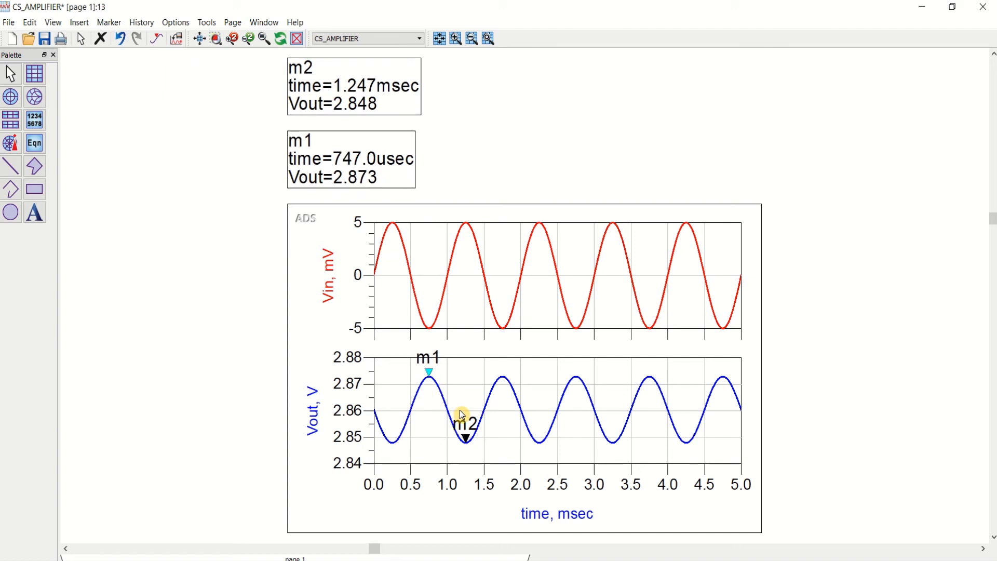
# - Place the m2 marker readout beside the m1 readout above the plot and fit everything in the view
pyautogui.moveTo(382, 88)
pyautogui.mouseDown()
pyautogui.moveTo(438, 89)
pyautogui.moveTo(543, 135)
pyautogui.moveTo(525, 149)
pyautogui.moveTo(402, 131)
pyautogui.moveTo(398, 144)
pyautogui.mouseUp()
pyautogui.click(618, 165)
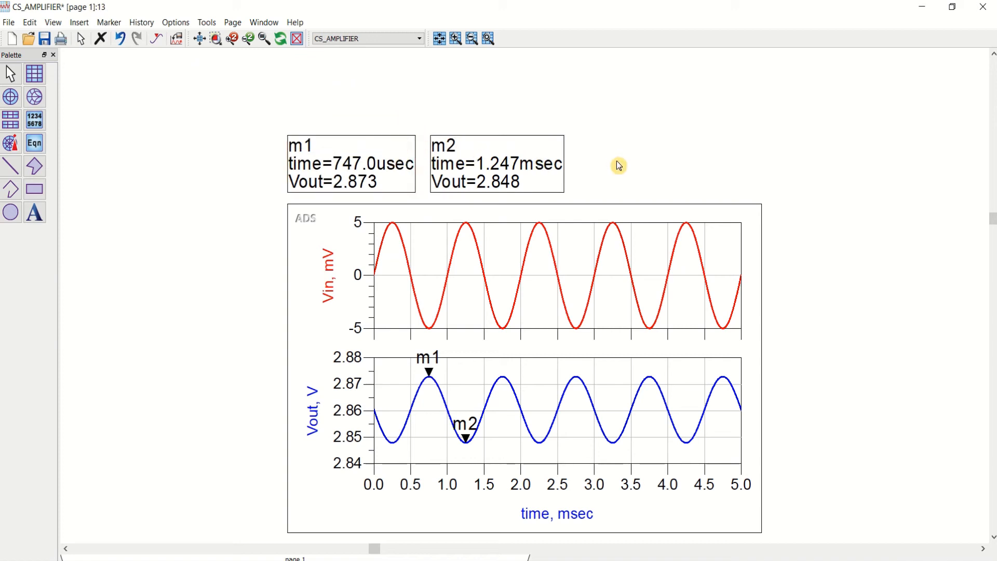
pyautogui.click(199, 39)
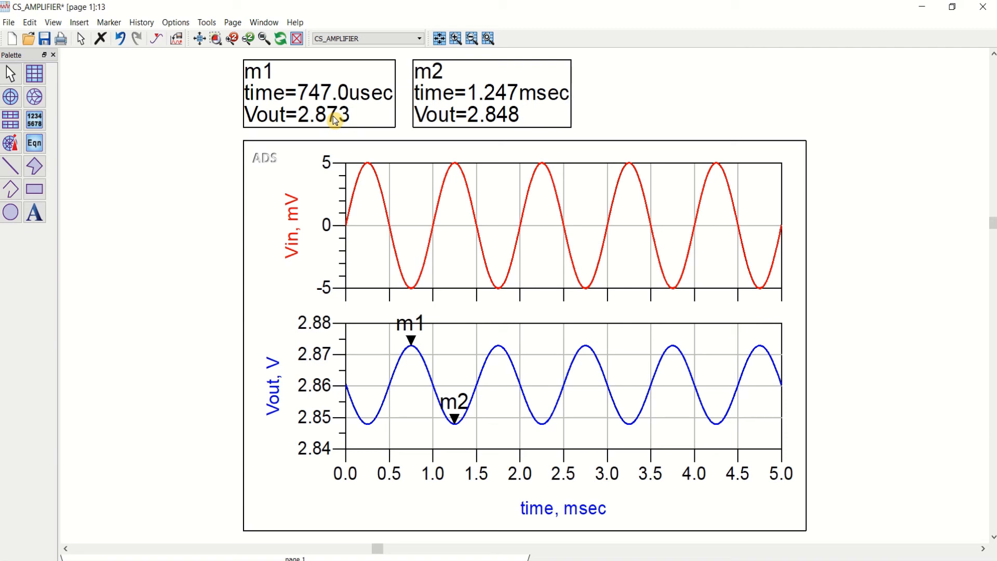
# - Find and open the Windows Calculator app in Standard mode over the data display
pyautogui.click(95, 558)
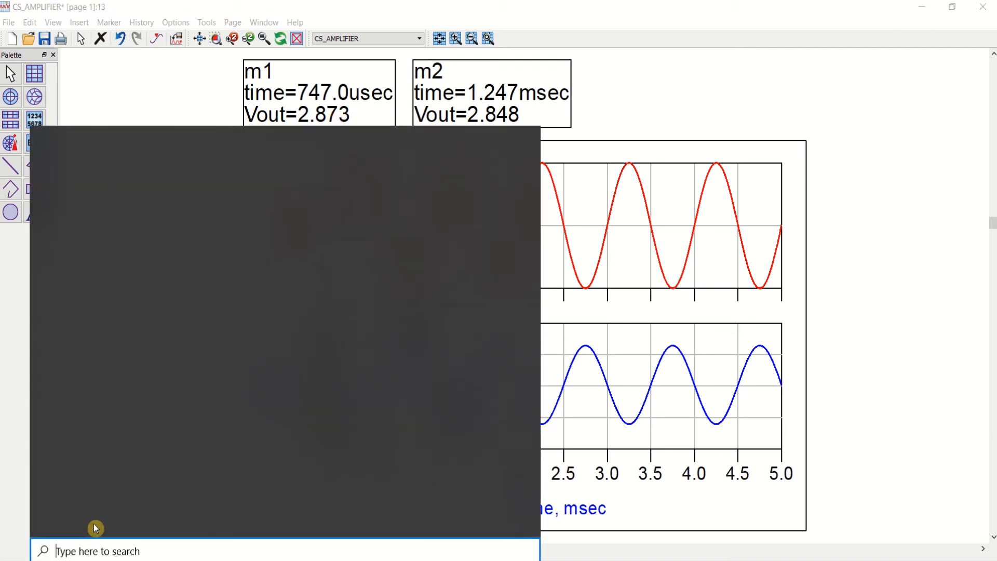
pyautogui.write('cal')
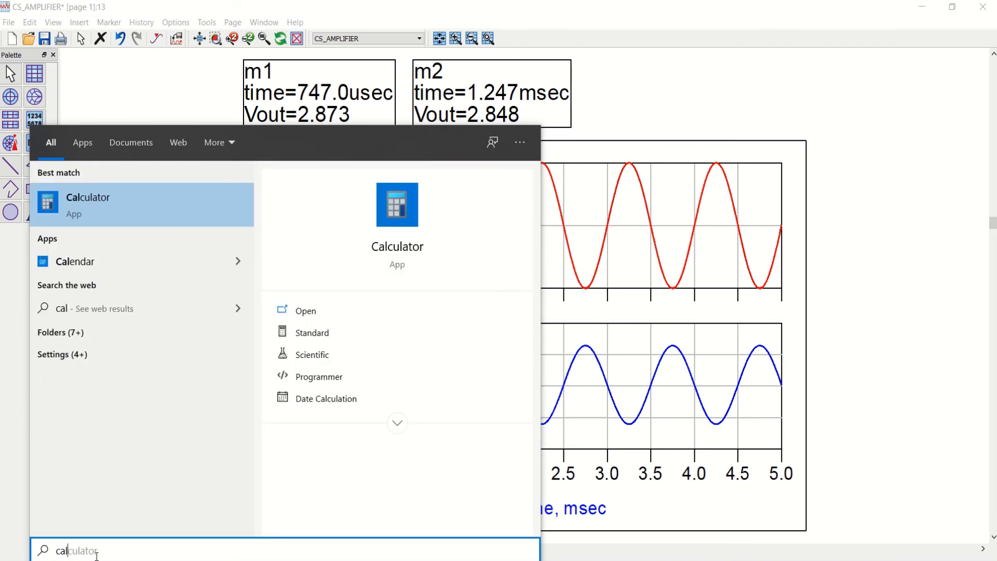
pyautogui.click(107, 217)
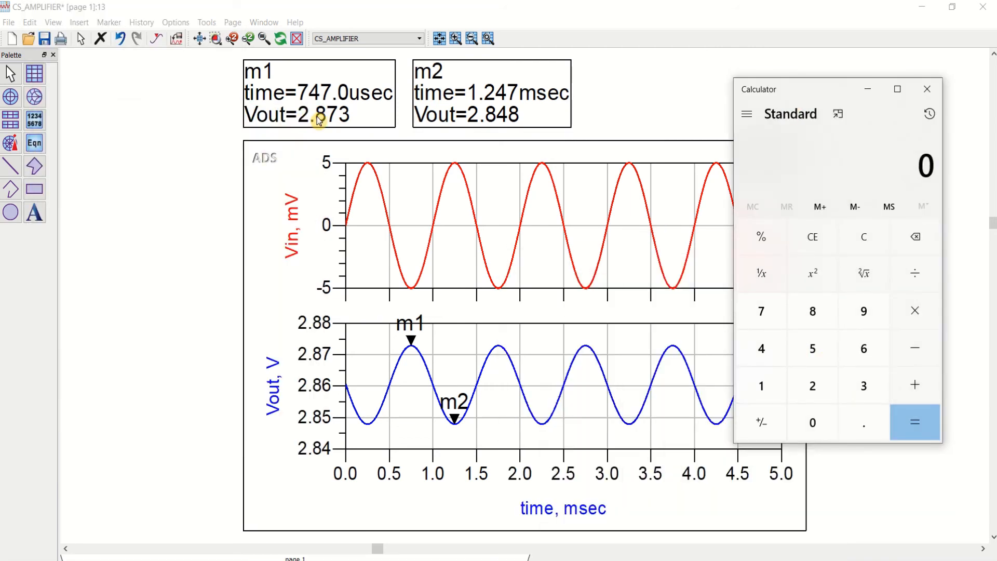
# - Calculate the peak-to-peak Vout swing by subtracting the m2 reading from the m1 reading: 2.873 − 2.848
pyautogui.click(815, 388)
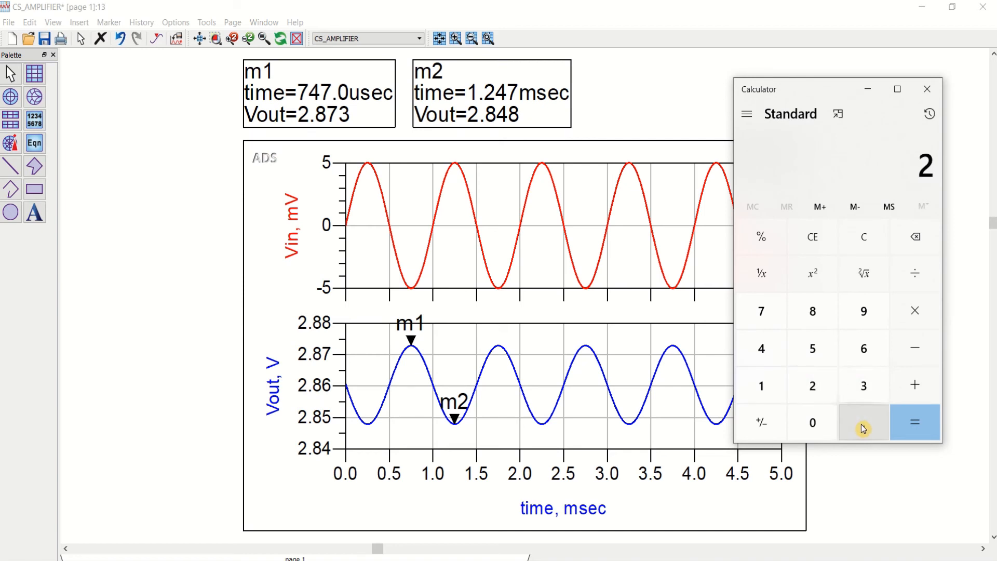
pyautogui.click(863, 429)
pyautogui.click(813, 312)
pyautogui.click(770, 323)
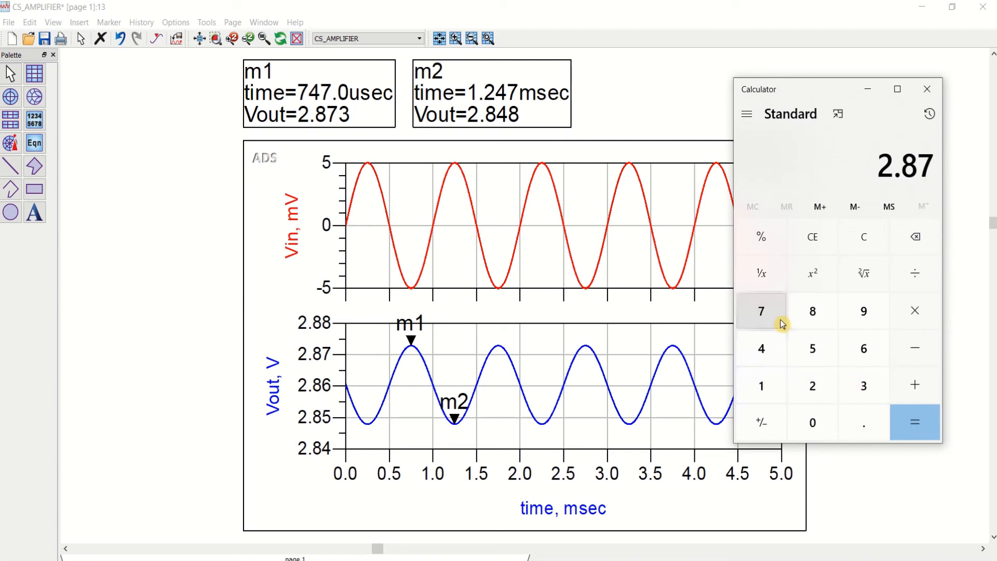
pyautogui.click(866, 384)
pyautogui.click(918, 358)
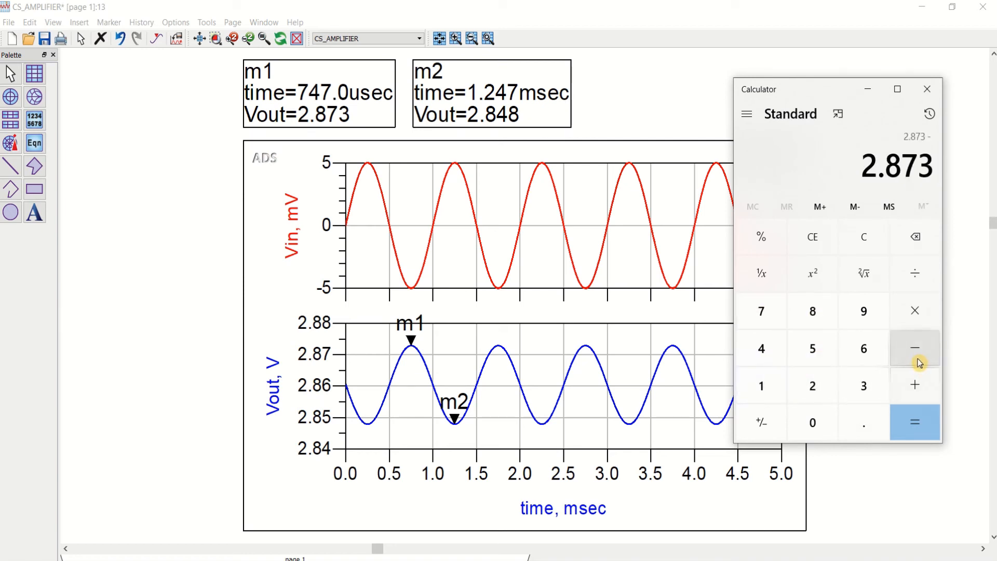
pyautogui.click(815, 389)
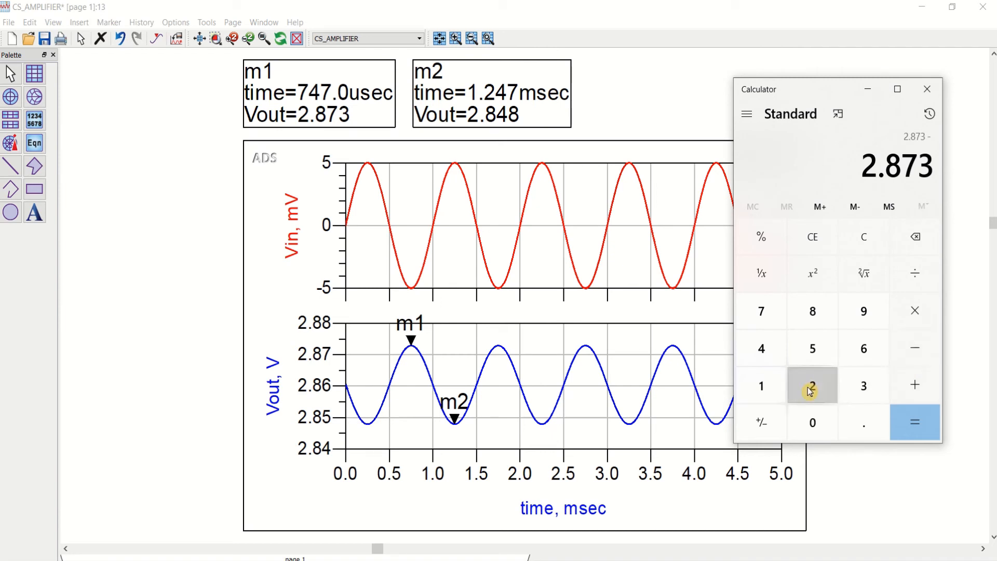
pyautogui.click(869, 429)
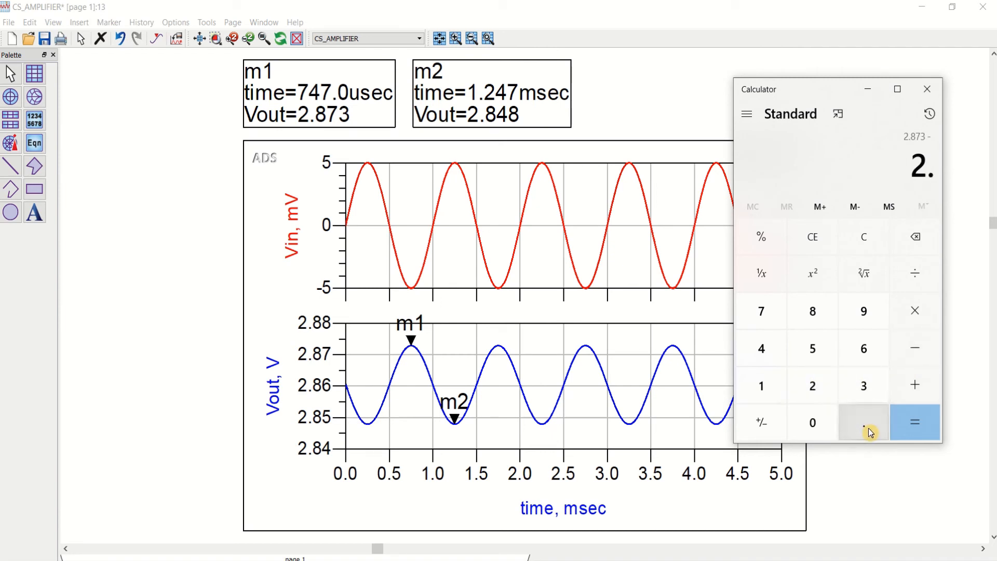
pyautogui.click(768, 350)
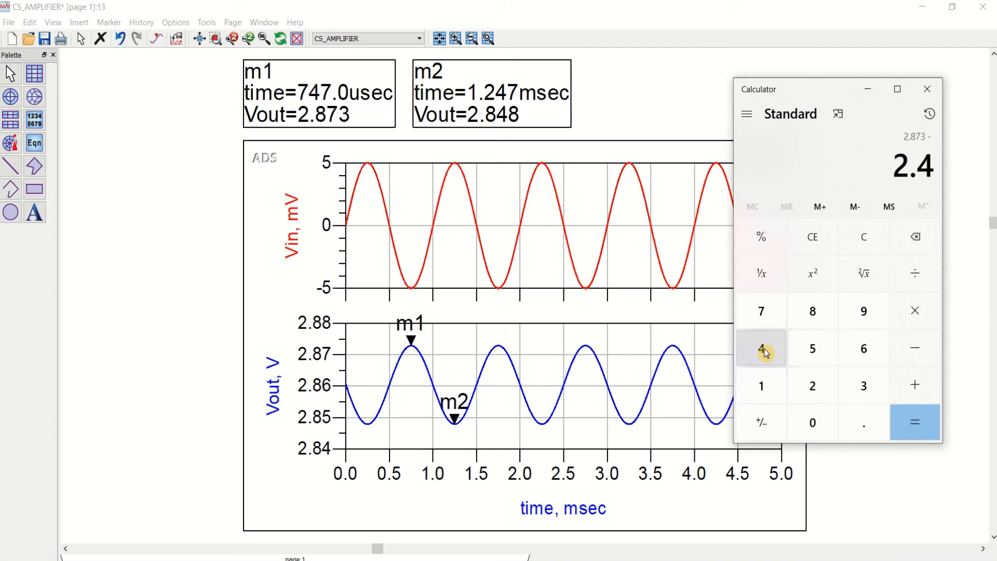
pyautogui.click(915, 250)
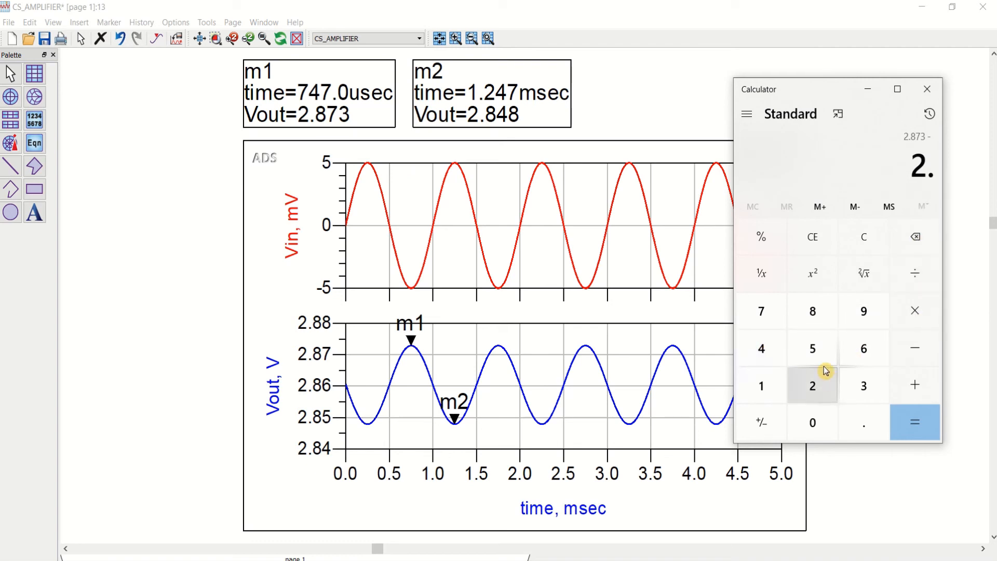
pyautogui.click(822, 313)
pyautogui.click(765, 352)
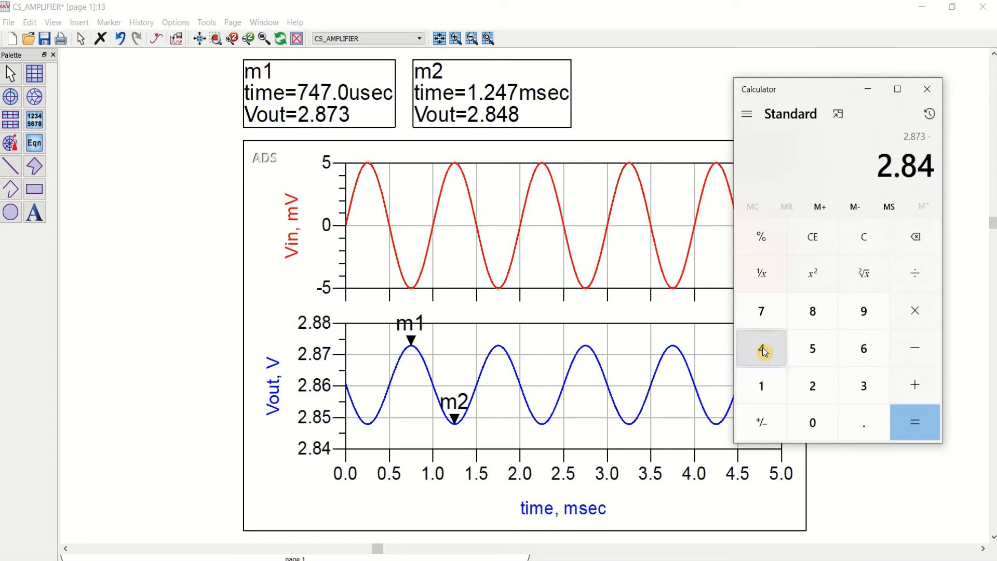
pyautogui.click(814, 313)
pyautogui.click(917, 422)
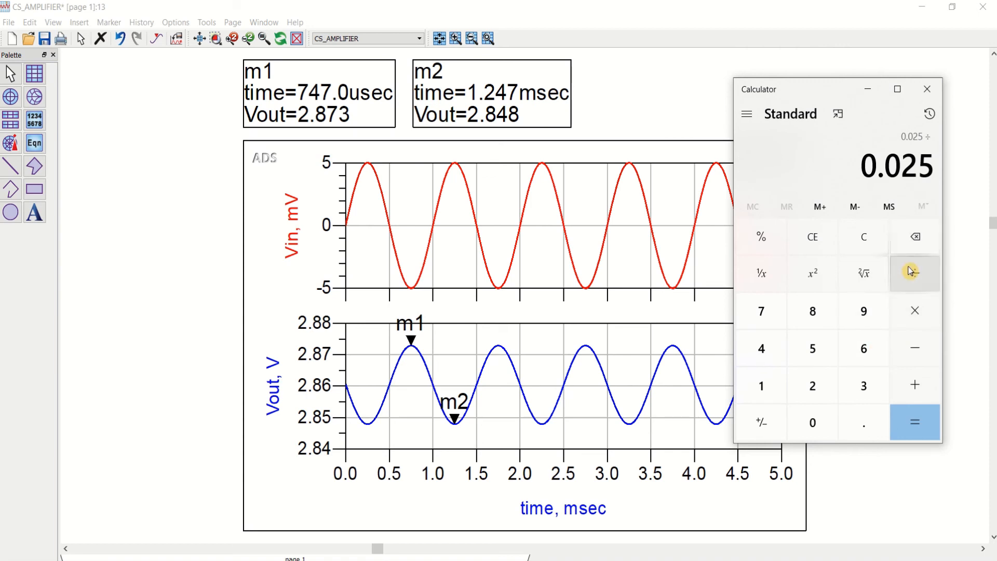
# - Clear the calculator and compute the voltage gain by dividing the 25 mV output swing by the 10 mV input swing
pyautogui.click(866, 245)
pyautogui.click(813, 386)
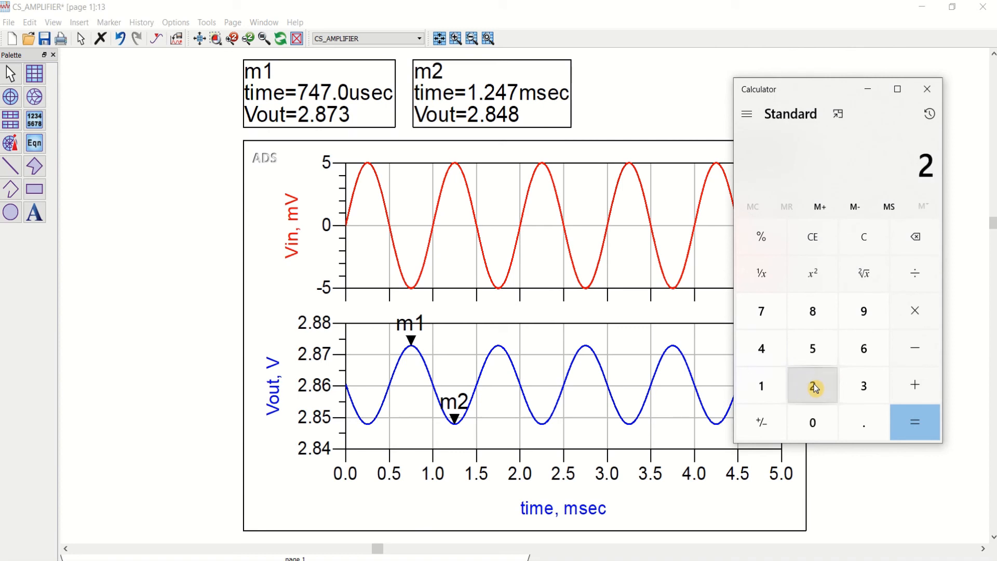
pyautogui.click(813, 348)
pyautogui.click(916, 273)
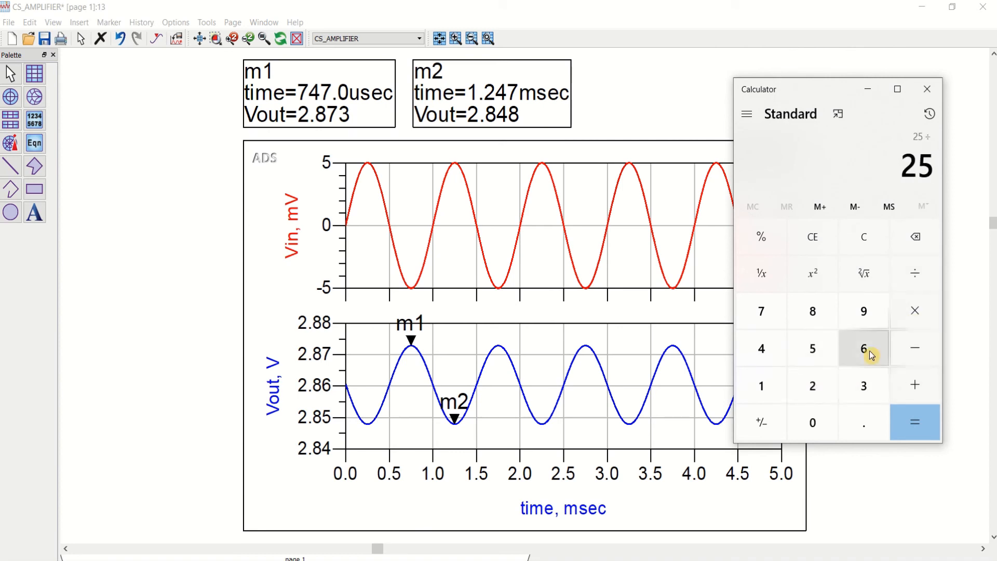
pyautogui.click(761, 386)
pyautogui.click(812, 422)
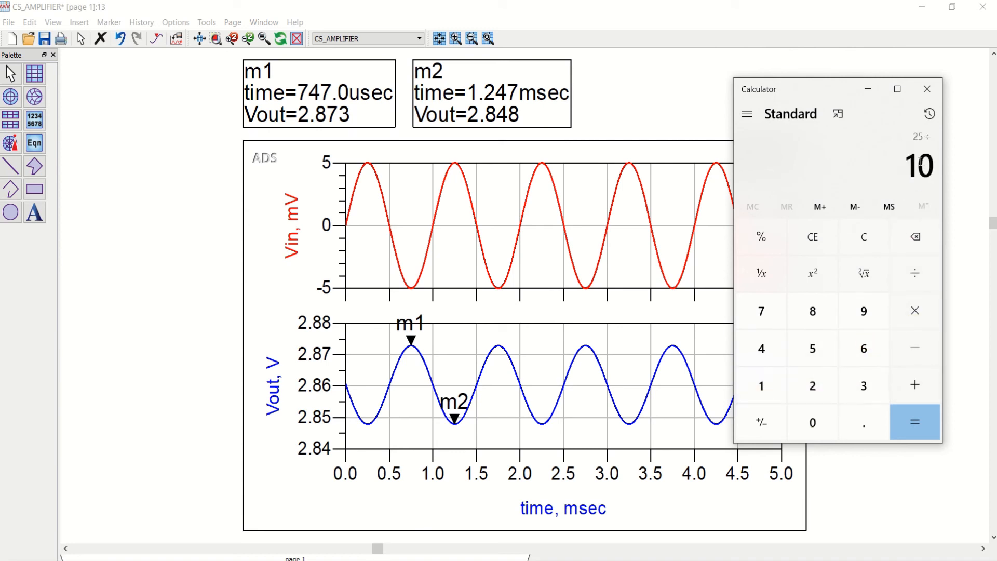
pyautogui.click(919, 422)
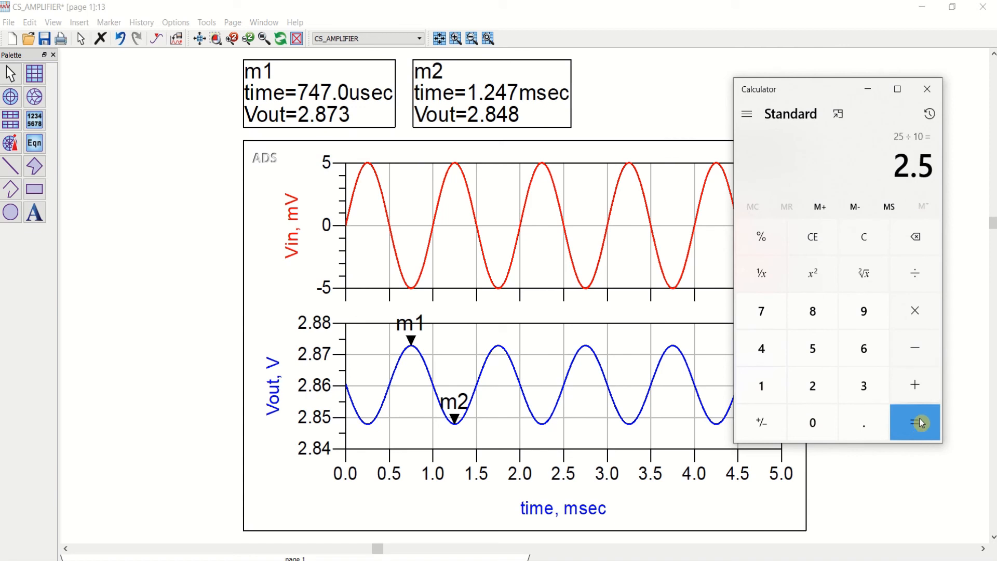
pyautogui.moveTo(906, 158); pyautogui.dragTo(892, 160)
pyautogui.click(916, 163)
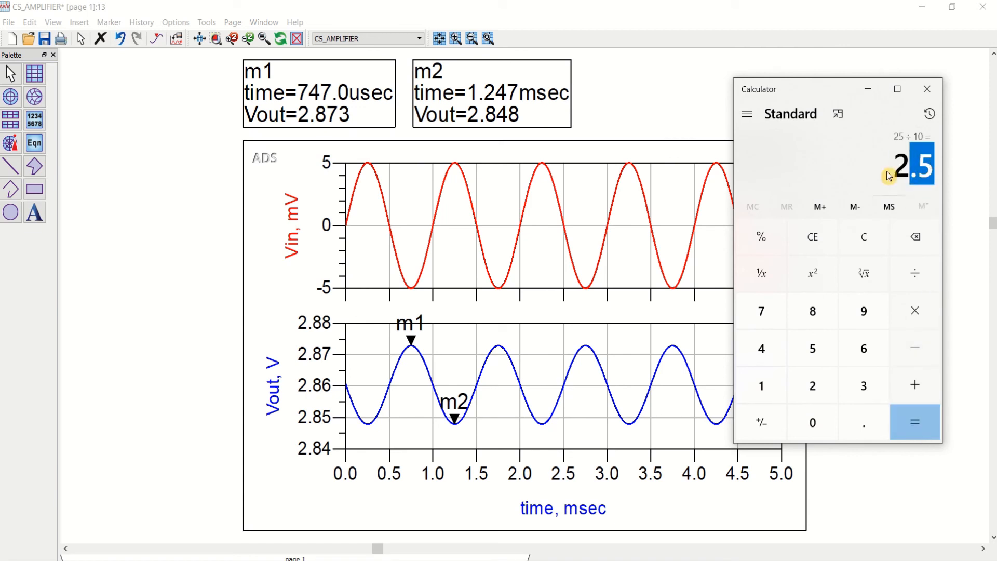
pyautogui.moveTo(900, 165); pyautogui.dragTo(892, 165)
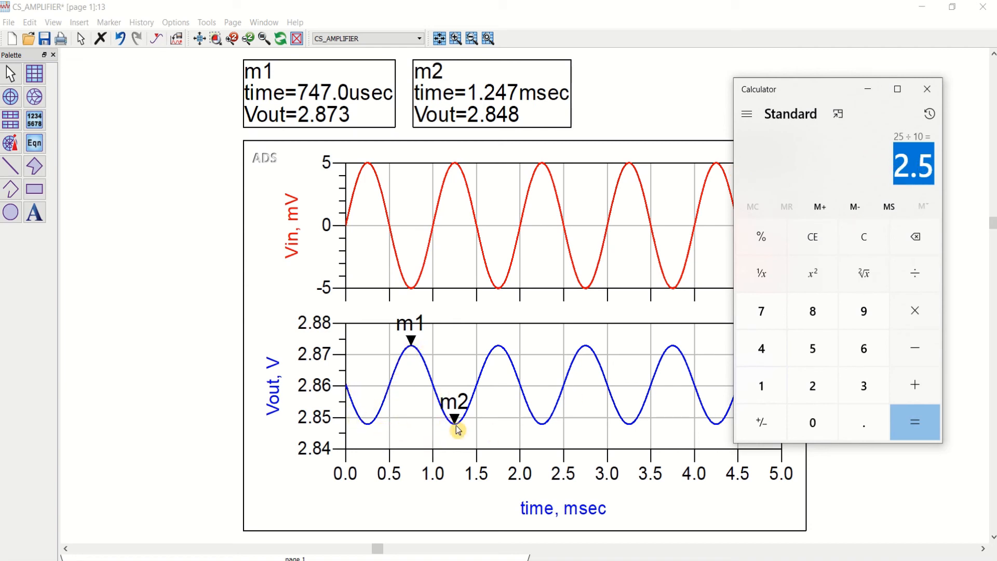
# - Close the calculator, return to the schematic, and set the amplitude of the sine source SRC1 to 10 mV
pyautogui.click(923, 93)
pyautogui.click(922, 7)
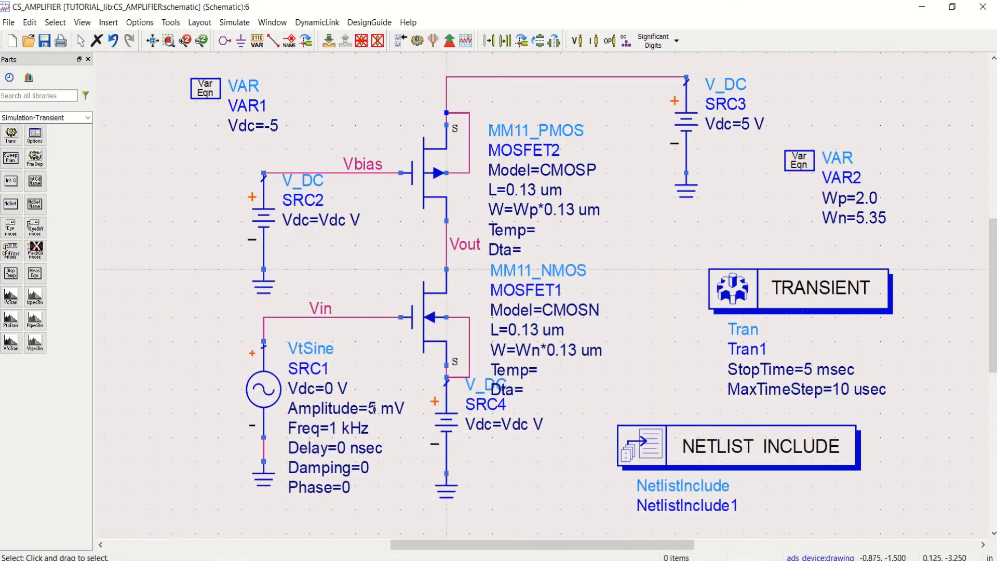
pyautogui.doubleClick(373, 409)
pyautogui.write('10')
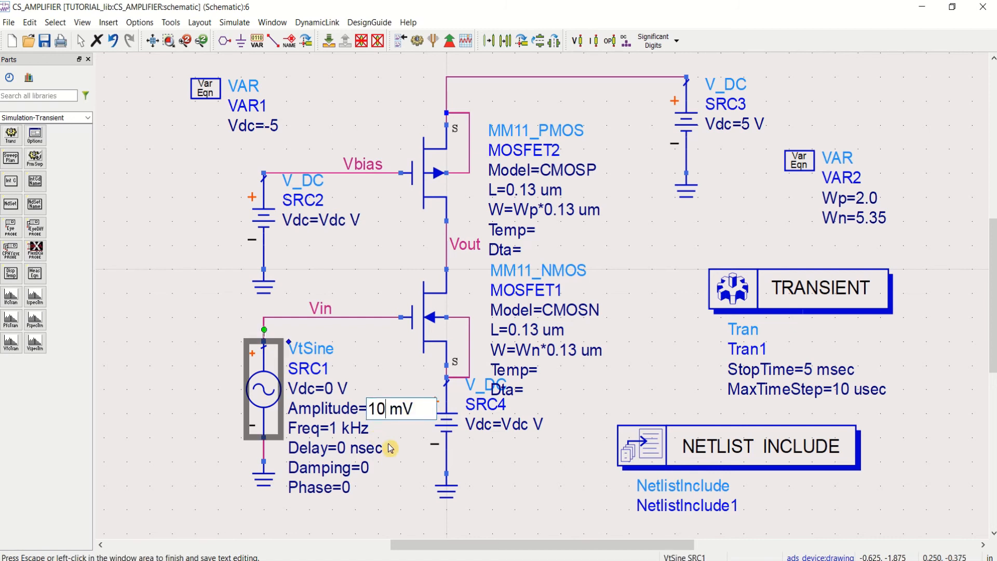
pyautogui.click(401, 458)
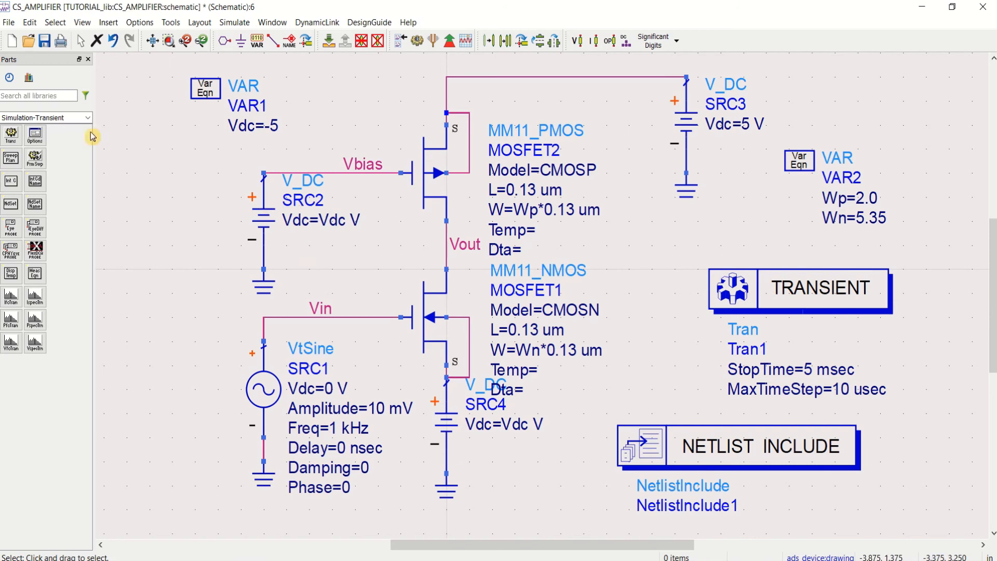
# - Save the schematic and rerun the transient simulation, viewing the 10 mV amplitude results in a maximized data display
pyautogui.click(45, 45)
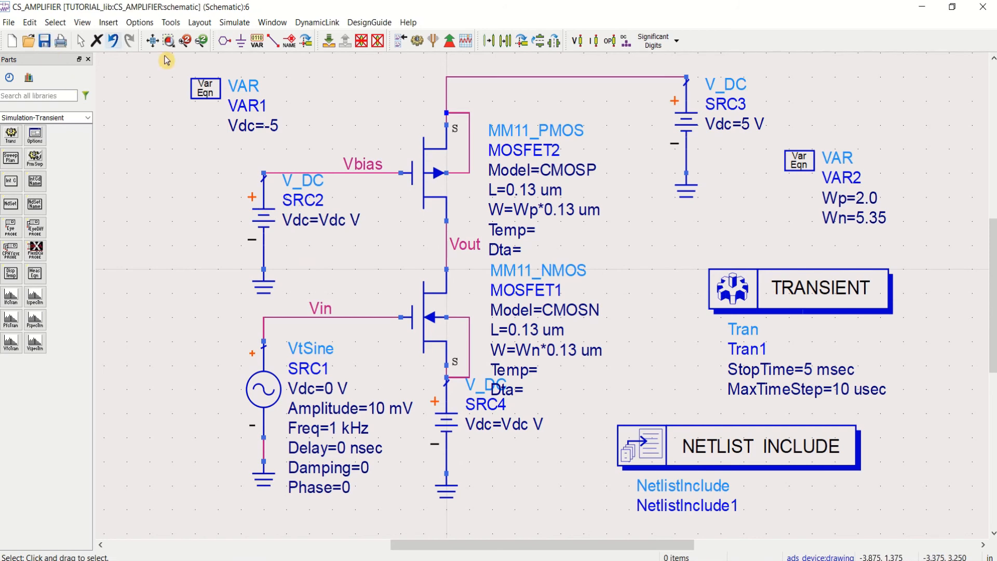
pyautogui.click(420, 46)
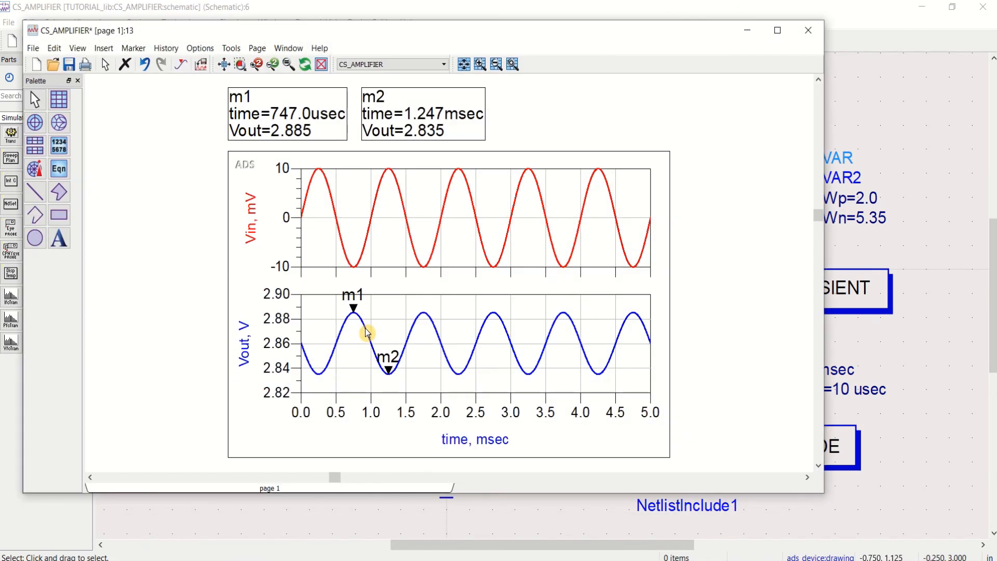
pyautogui.click(778, 30)
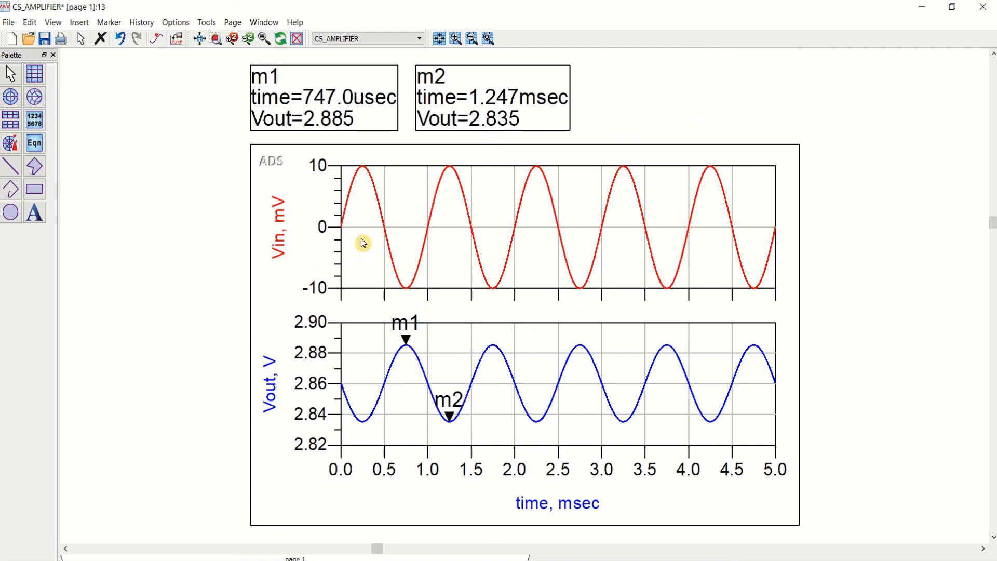
# - Return to the schematic, dismiss the simulation status window, and set the frequency of SRC1 to 10 kHz
pyautogui.click(923, 11)
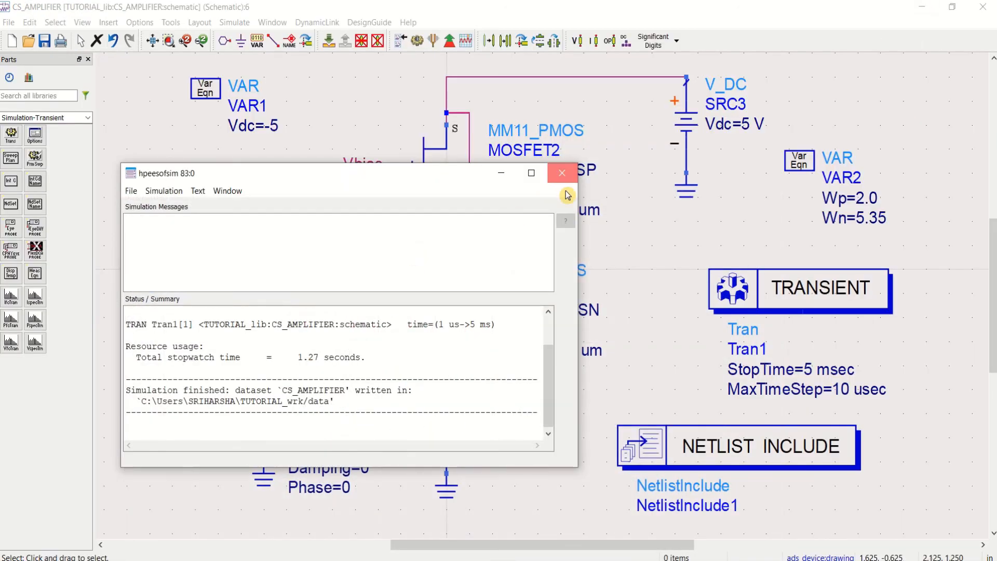
pyautogui.click(562, 173)
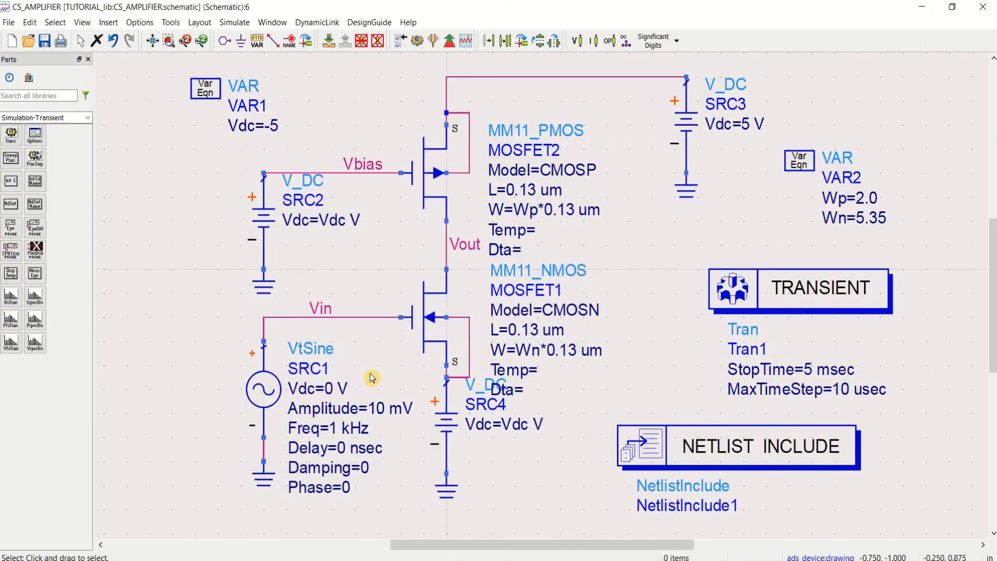
pyautogui.click(333, 428)
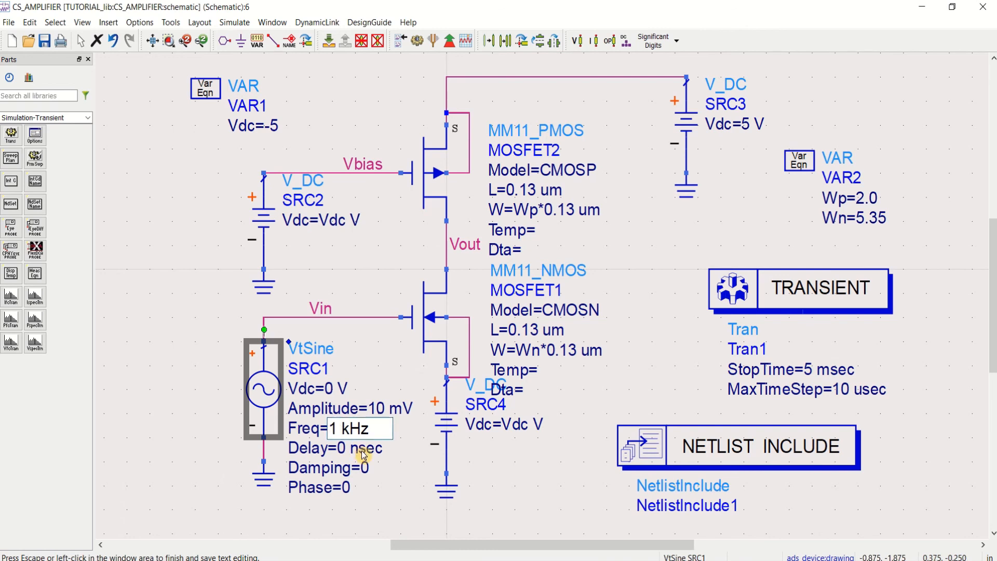
pyautogui.write('0')
pyautogui.click(193, 339)
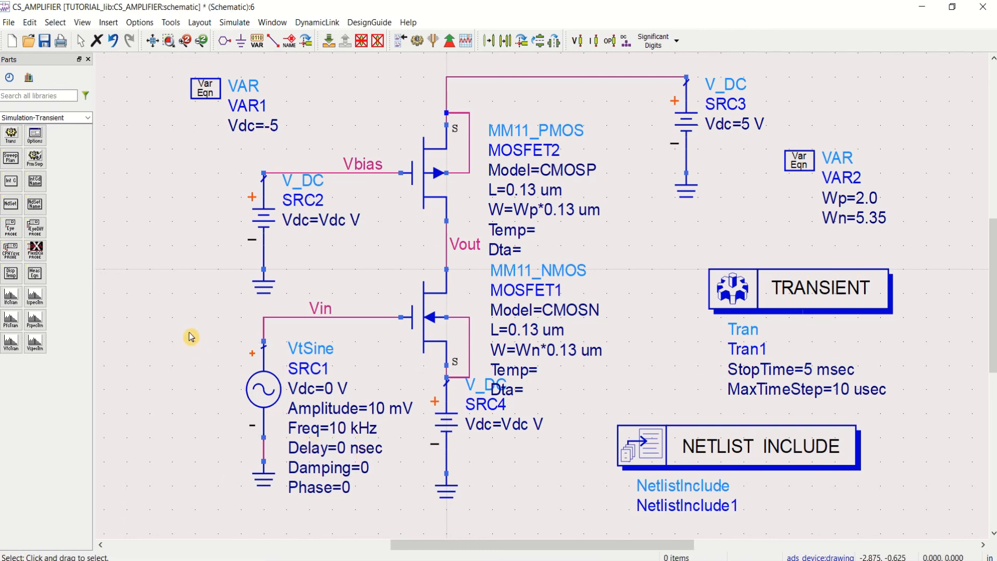
# - Save the schematic and rerun the transient simulation, viewing the 10 kHz waveforms in a maximized data display
pyautogui.click(45, 41)
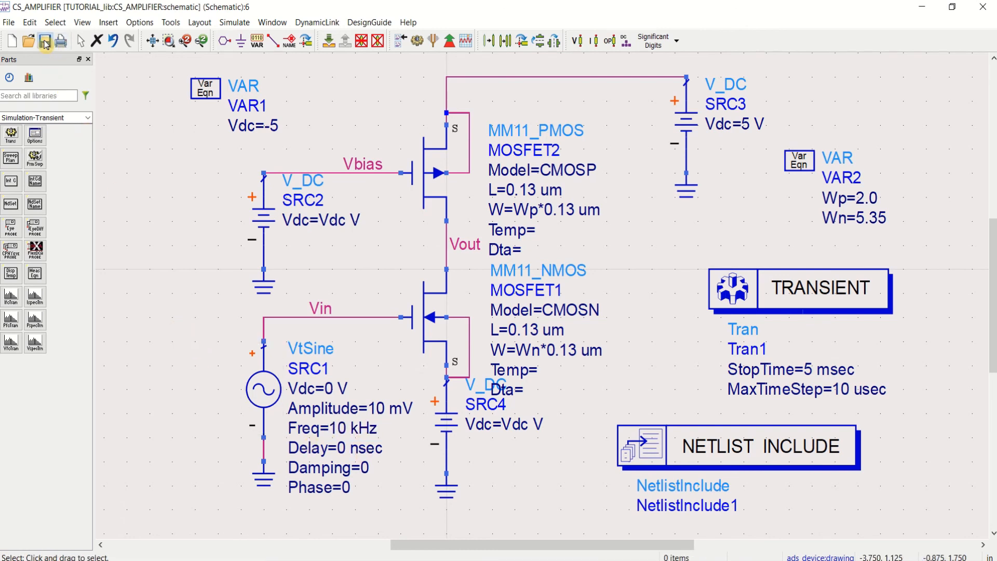
pyautogui.click(417, 41)
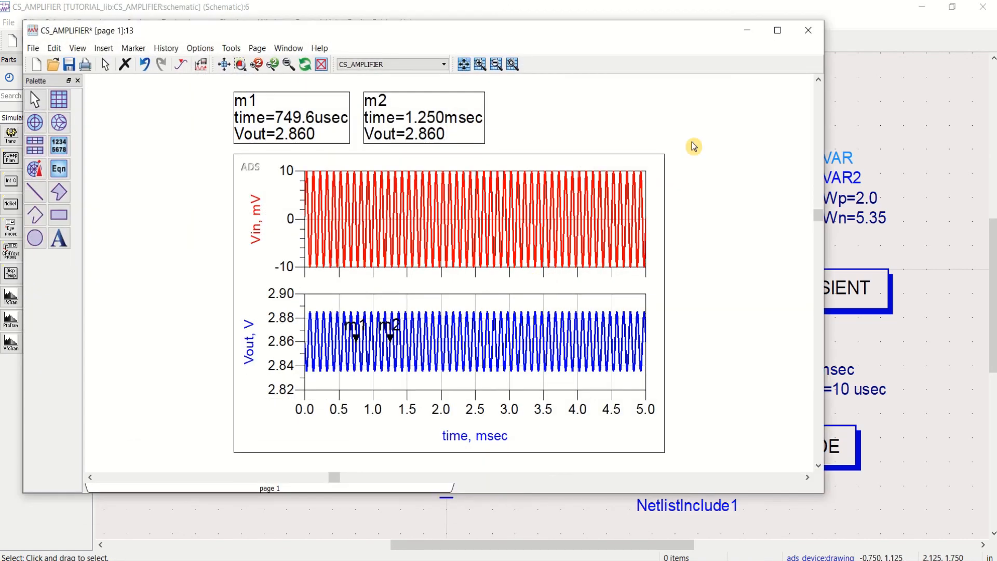
pyautogui.click(778, 30)
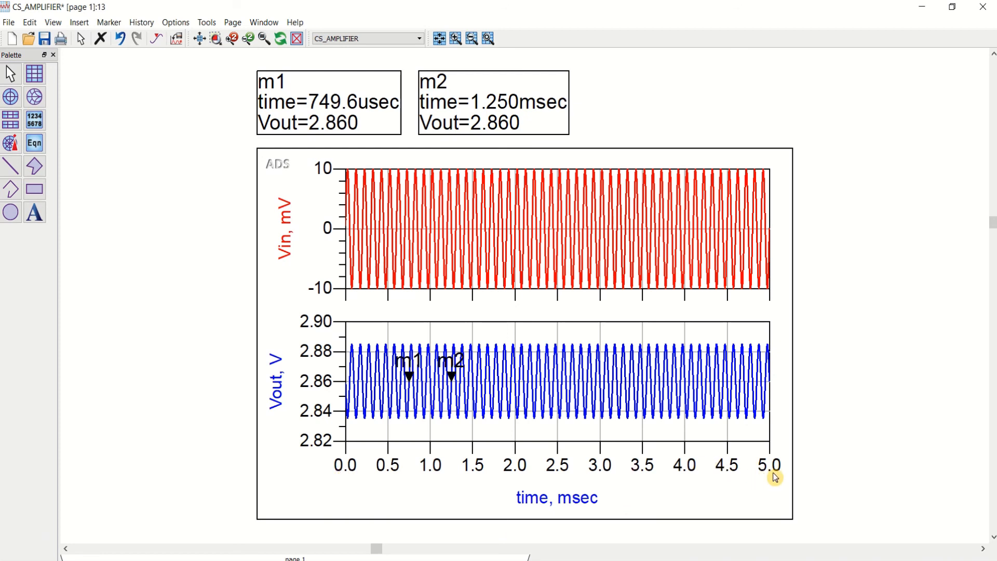
# - Enlarge the stacked Vin and Vout plot horizontally on both sides so the 10 kHz waveforms are spread out across the page
pyautogui.click(262, 294)
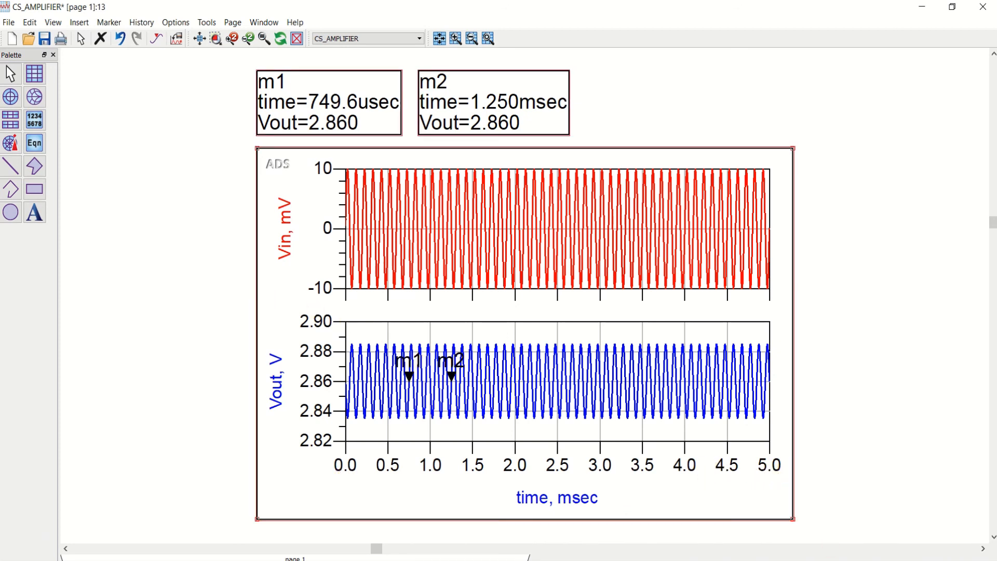
pyautogui.moveTo(793, 520); pyautogui.dragTo(962, 457)
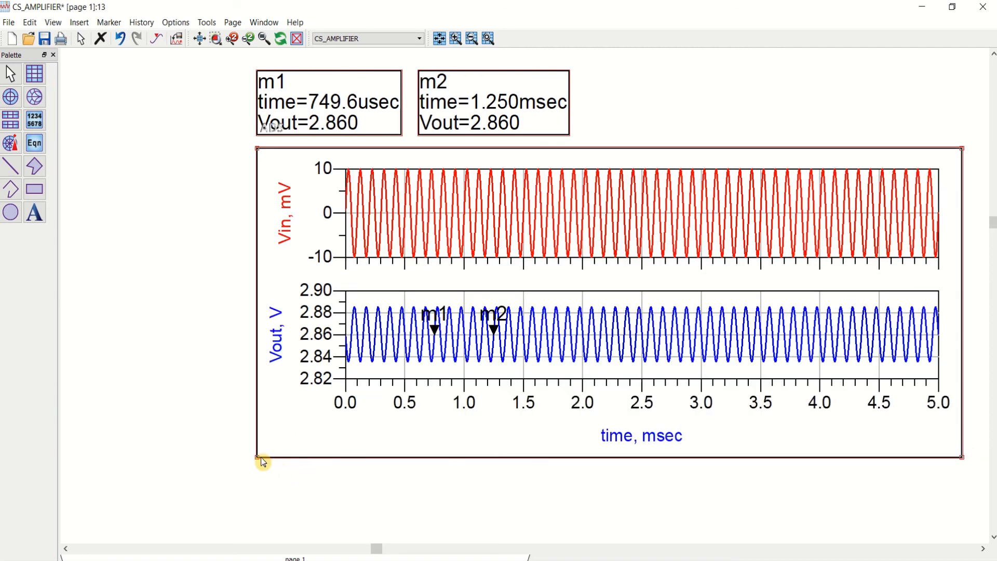
pyautogui.moveTo(257, 459); pyautogui.dragTo(125, 473)
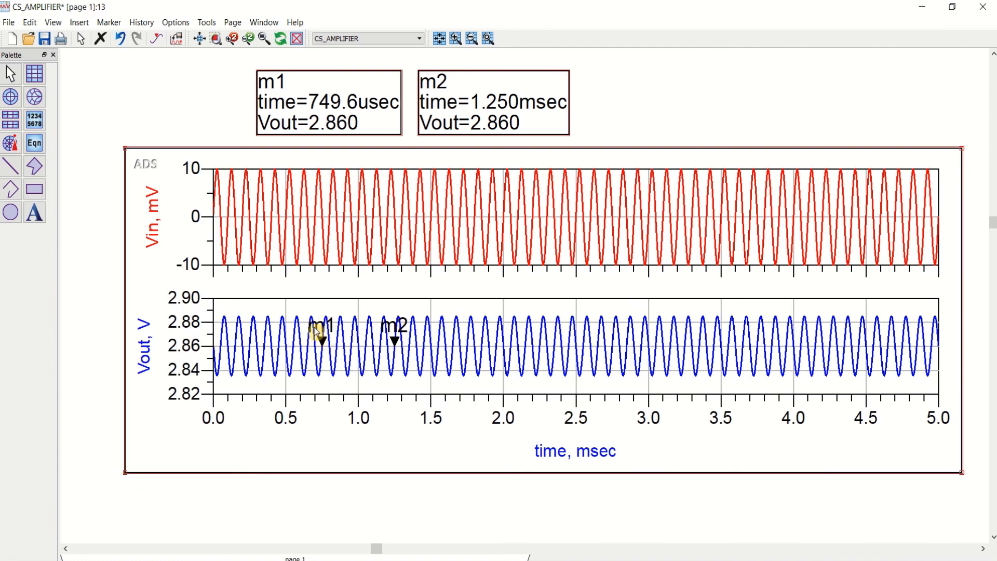
# - Move marker m1 to the Vout peak at 674.6 usec and m2 to the adjacent trough at 724.6 usec, and save the data display
pyautogui.moveTo(323, 342)
pyautogui.mouseDown()
pyautogui.moveTo(310, 312)
pyautogui.moveTo(318, 316)
pyautogui.mouseUp()
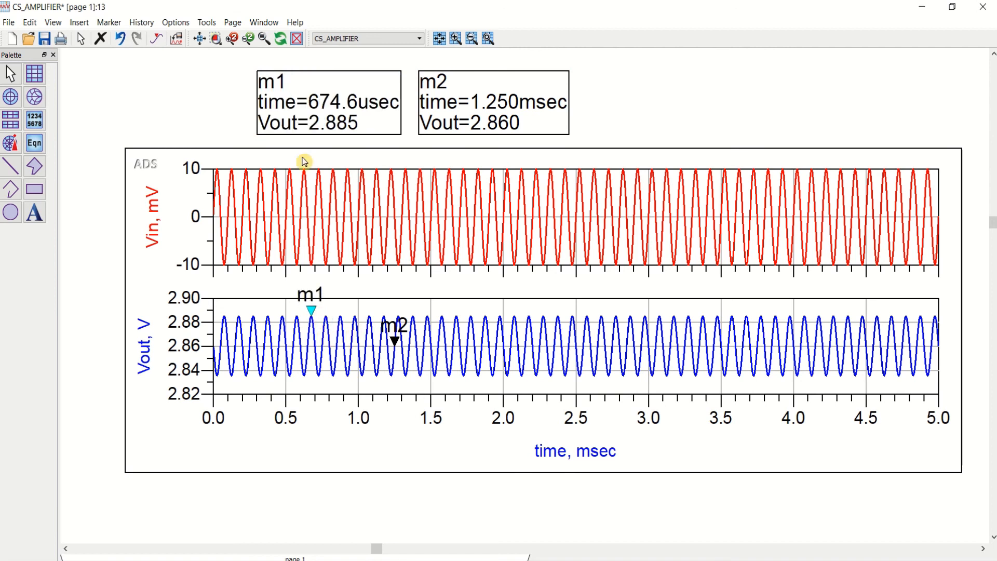
pyautogui.click(199, 39)
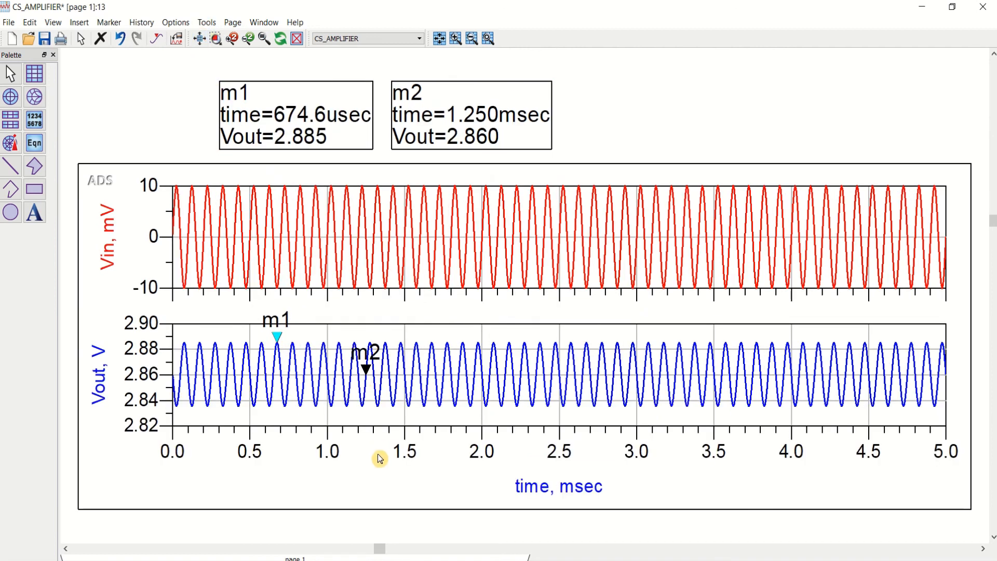
pyautogui.moveTo(371, 367)
pyautogui.mouseDown()
pyautogui.moveTo(289, 401)
pyautogui.moveTo(290, 410)
pyautogui.mouseUp()
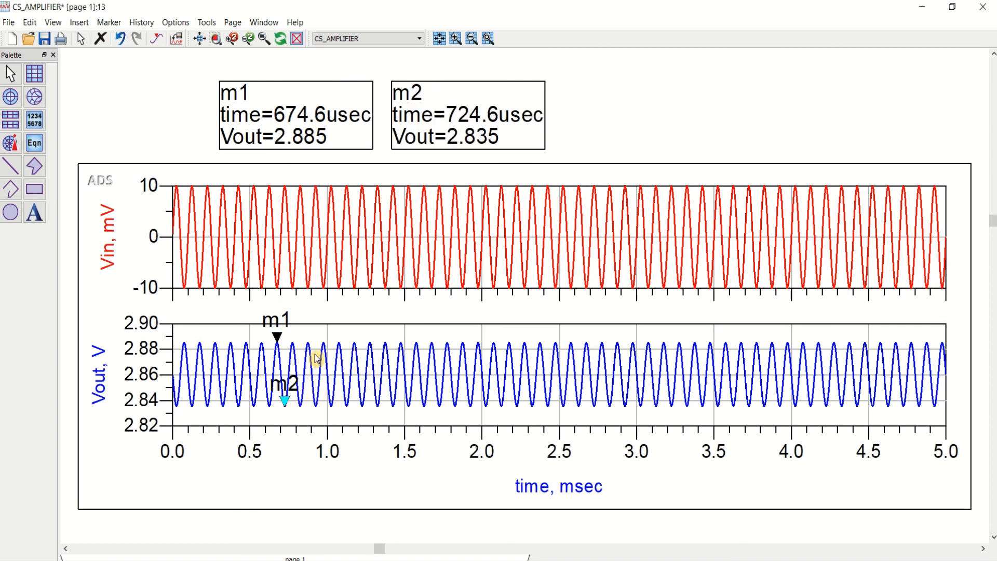
pyautogui.click(635, 101)
pyautogui.click(45, 40)
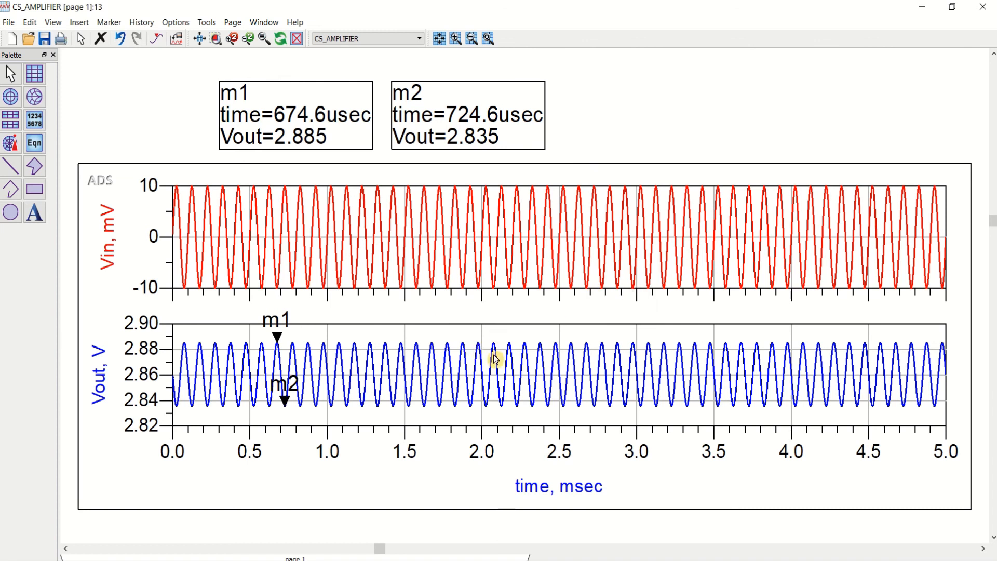
# - Minimize the data display to return to the CS_AMPLIFIER schematic, and close the simulation status window
pyautogui.moveTo(497, 360)
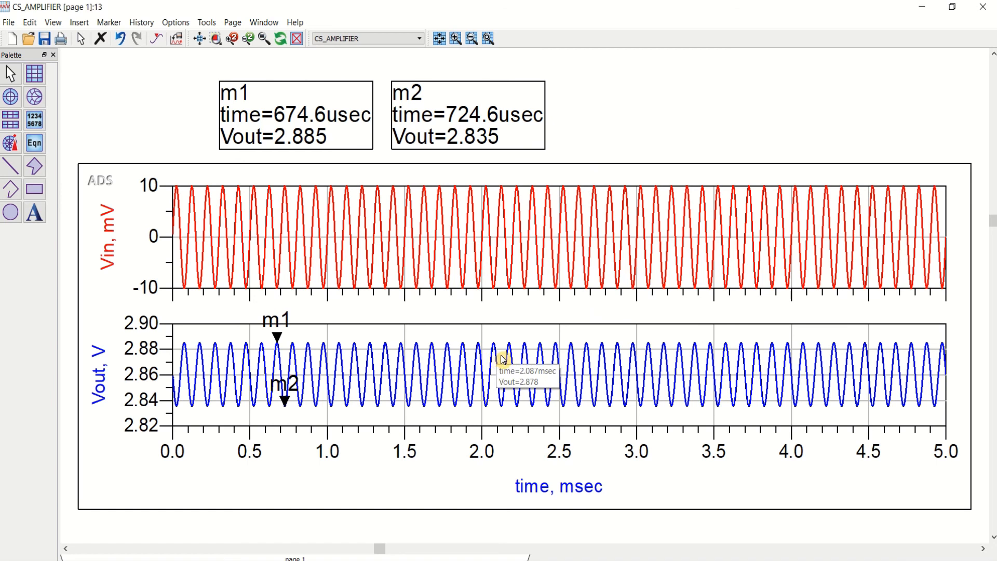
pyautogui.moveTo(625, 371)
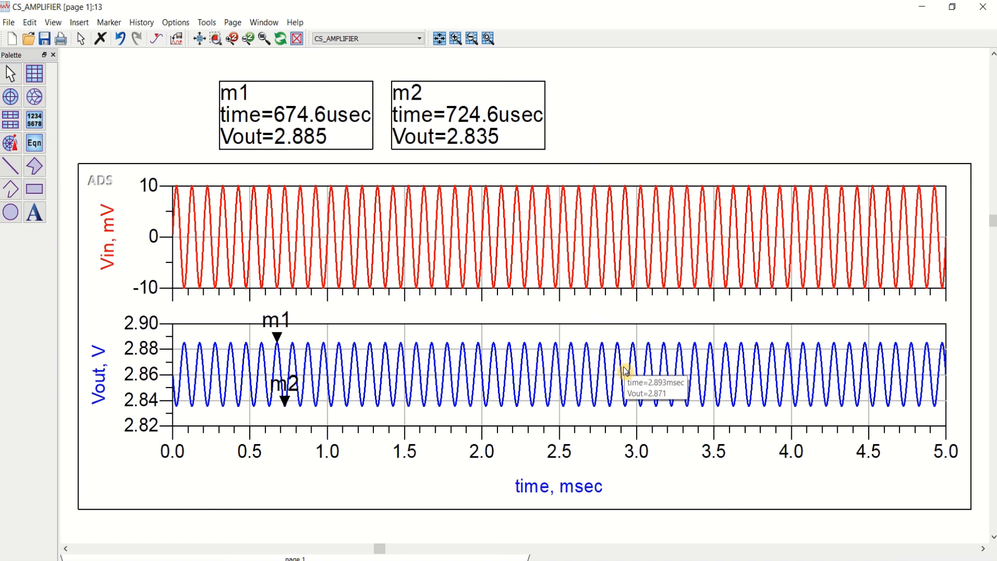
pyautogui.click(924, 7)
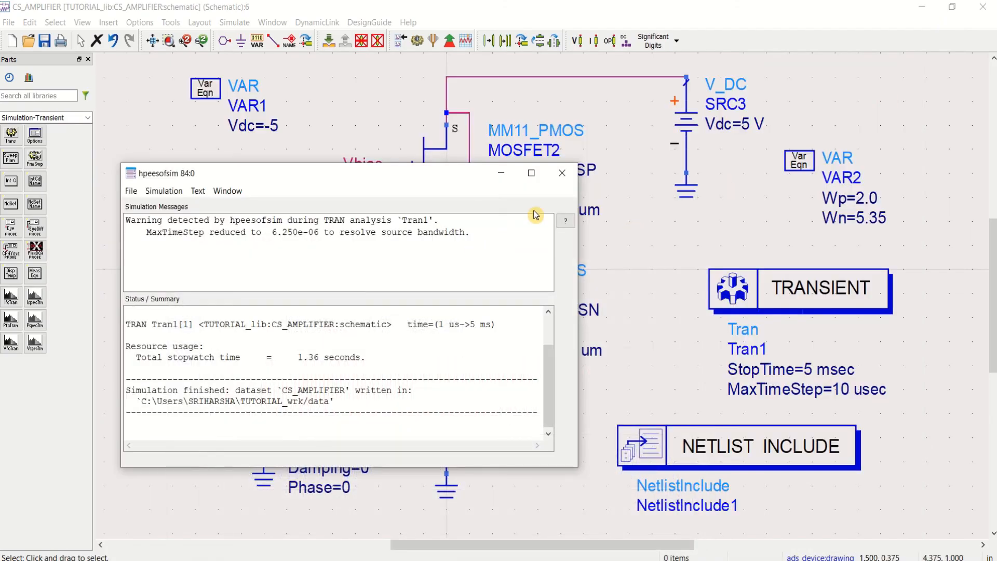
pyautogui.click(562, 172)
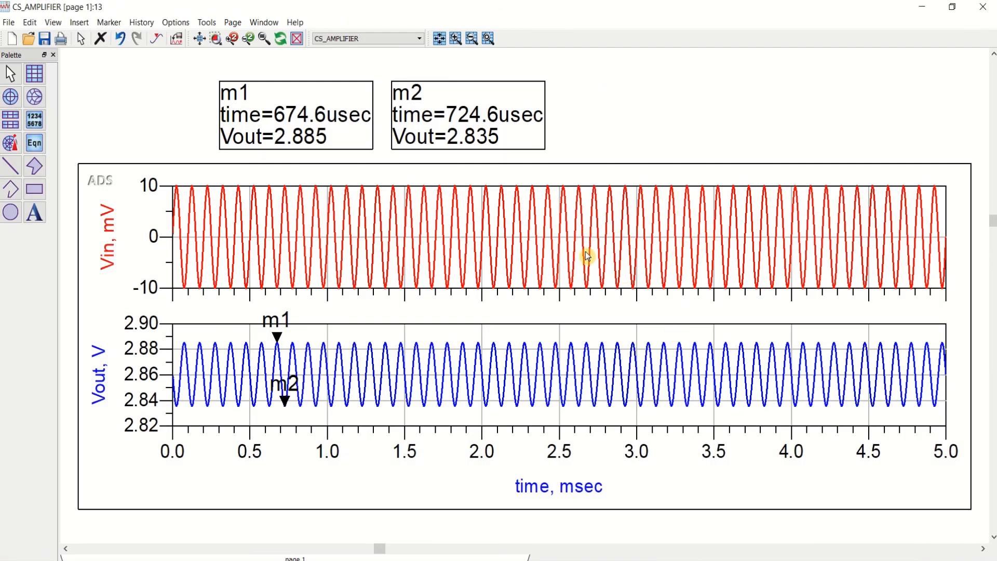
pyautogui.click(924, 6)
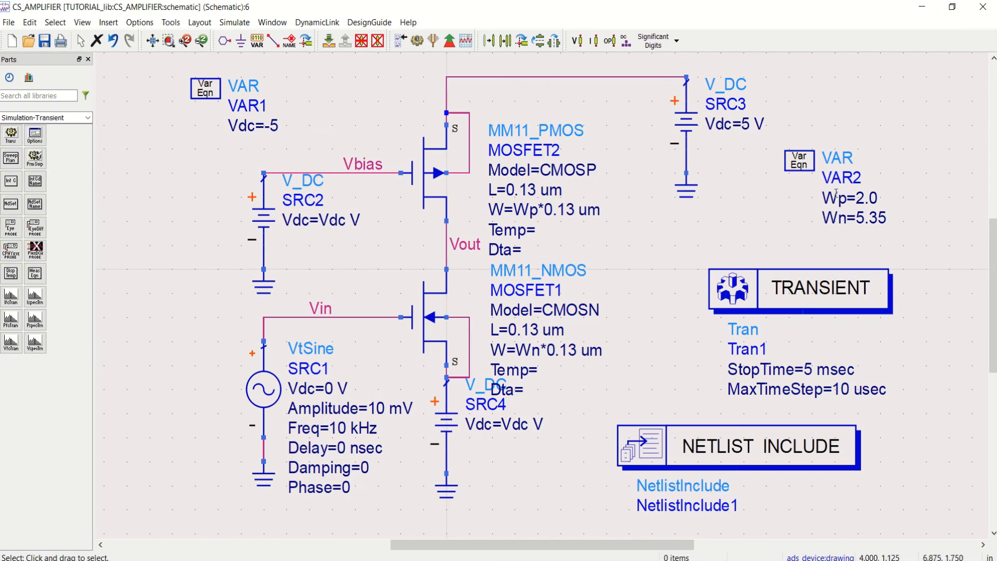